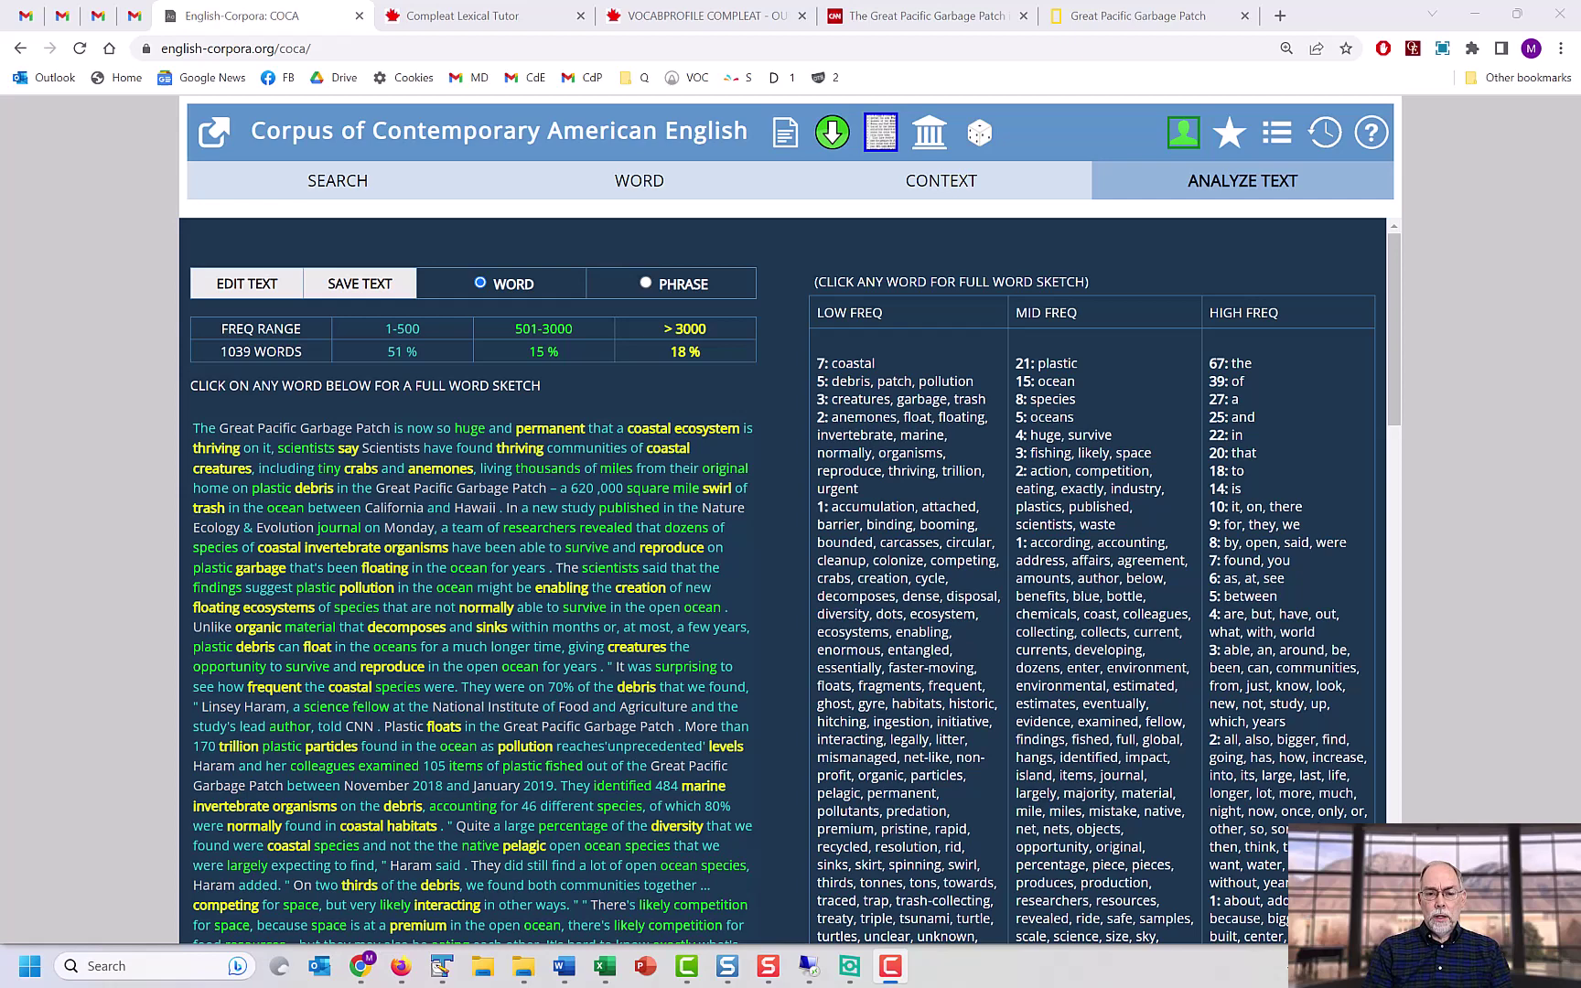
- Switch to the Compleat Lexical Tutor home page tab
left_click(462, 15)
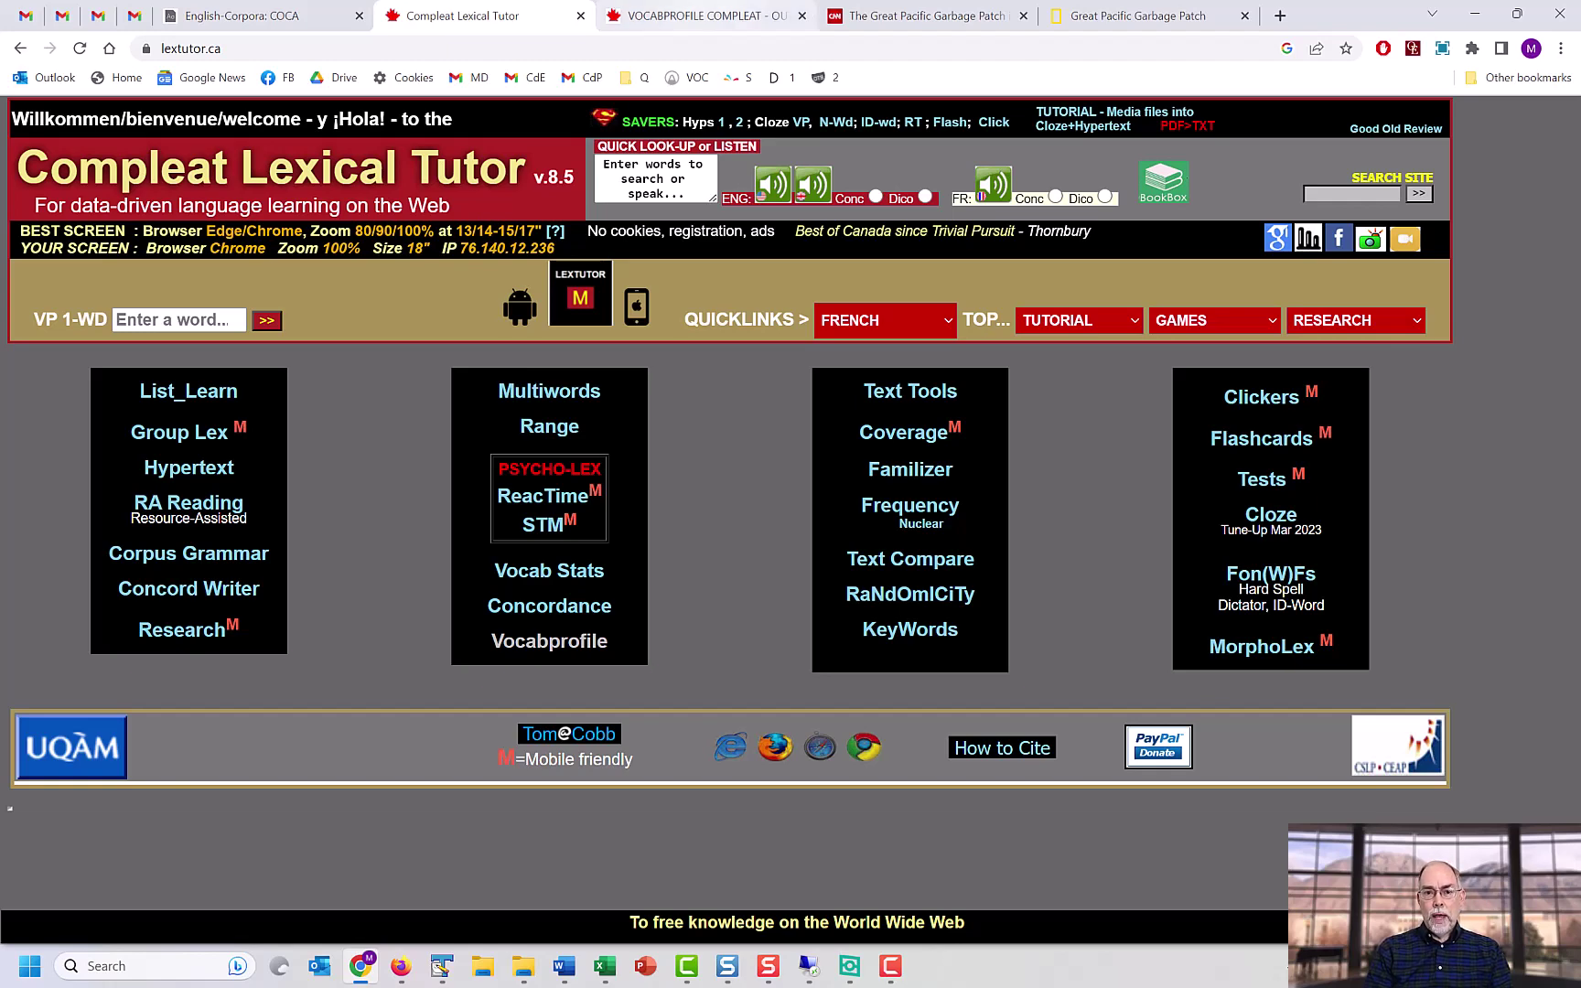
- Scroll through the article's VocabProfile Compleat output, then go back to the COCA analysis
key("ctrl+Tab")
scroll(783, 549, "down", 5)
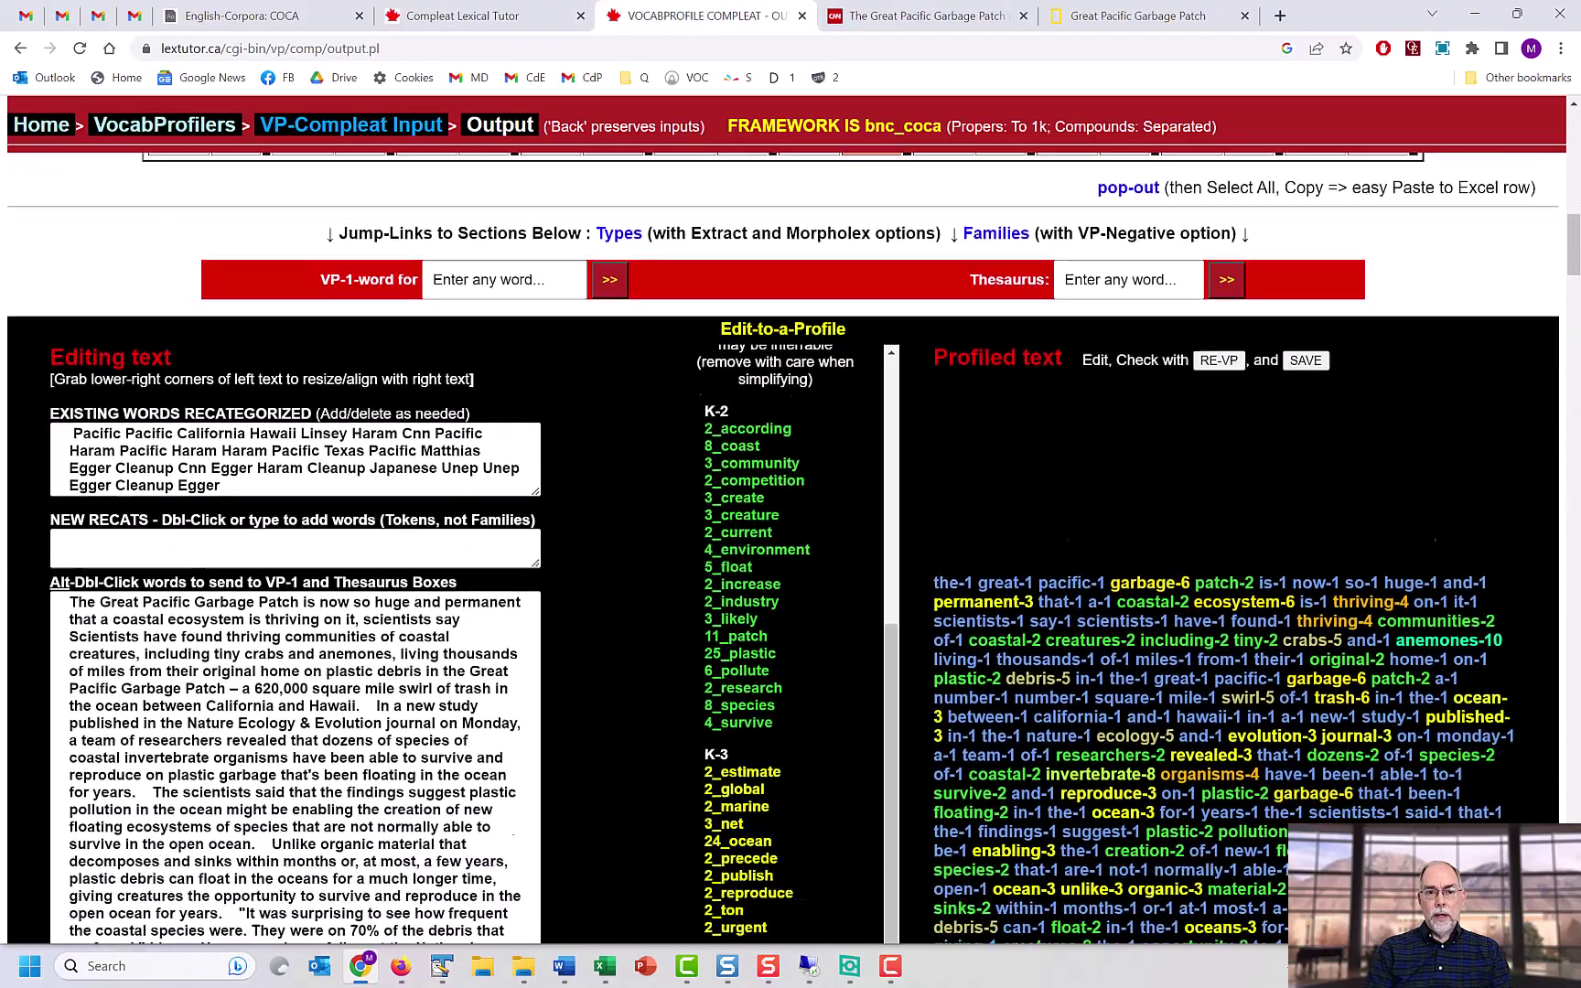
scroll(783, 548, "down", 3)
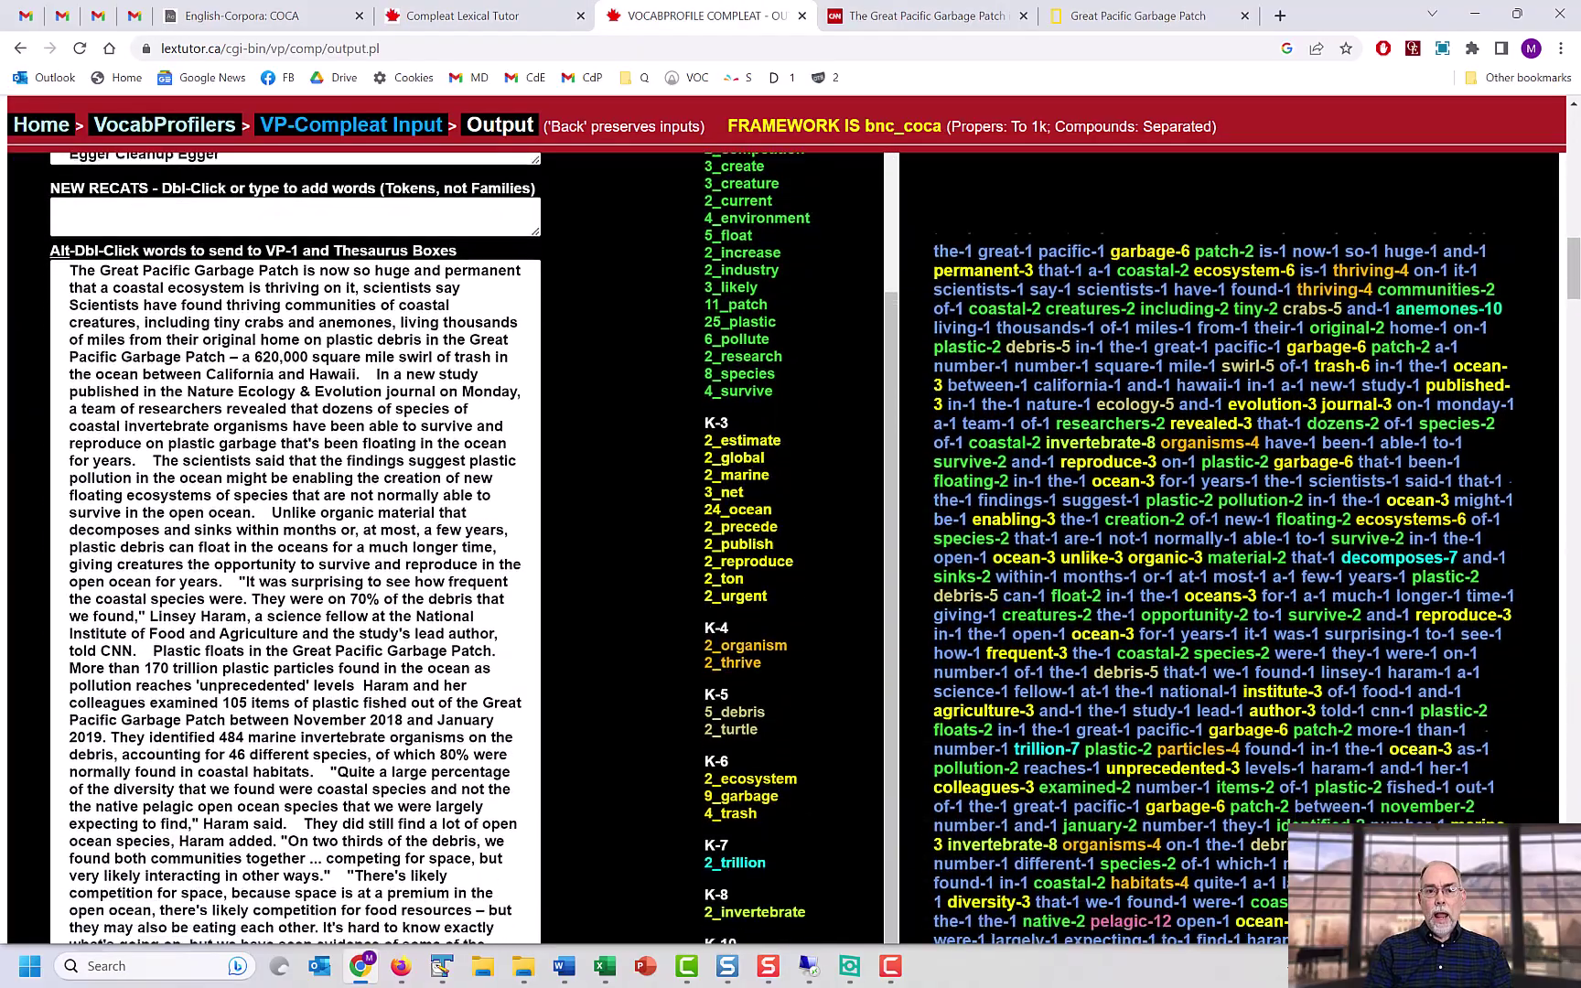
scroll(783, 548, "down", 4)
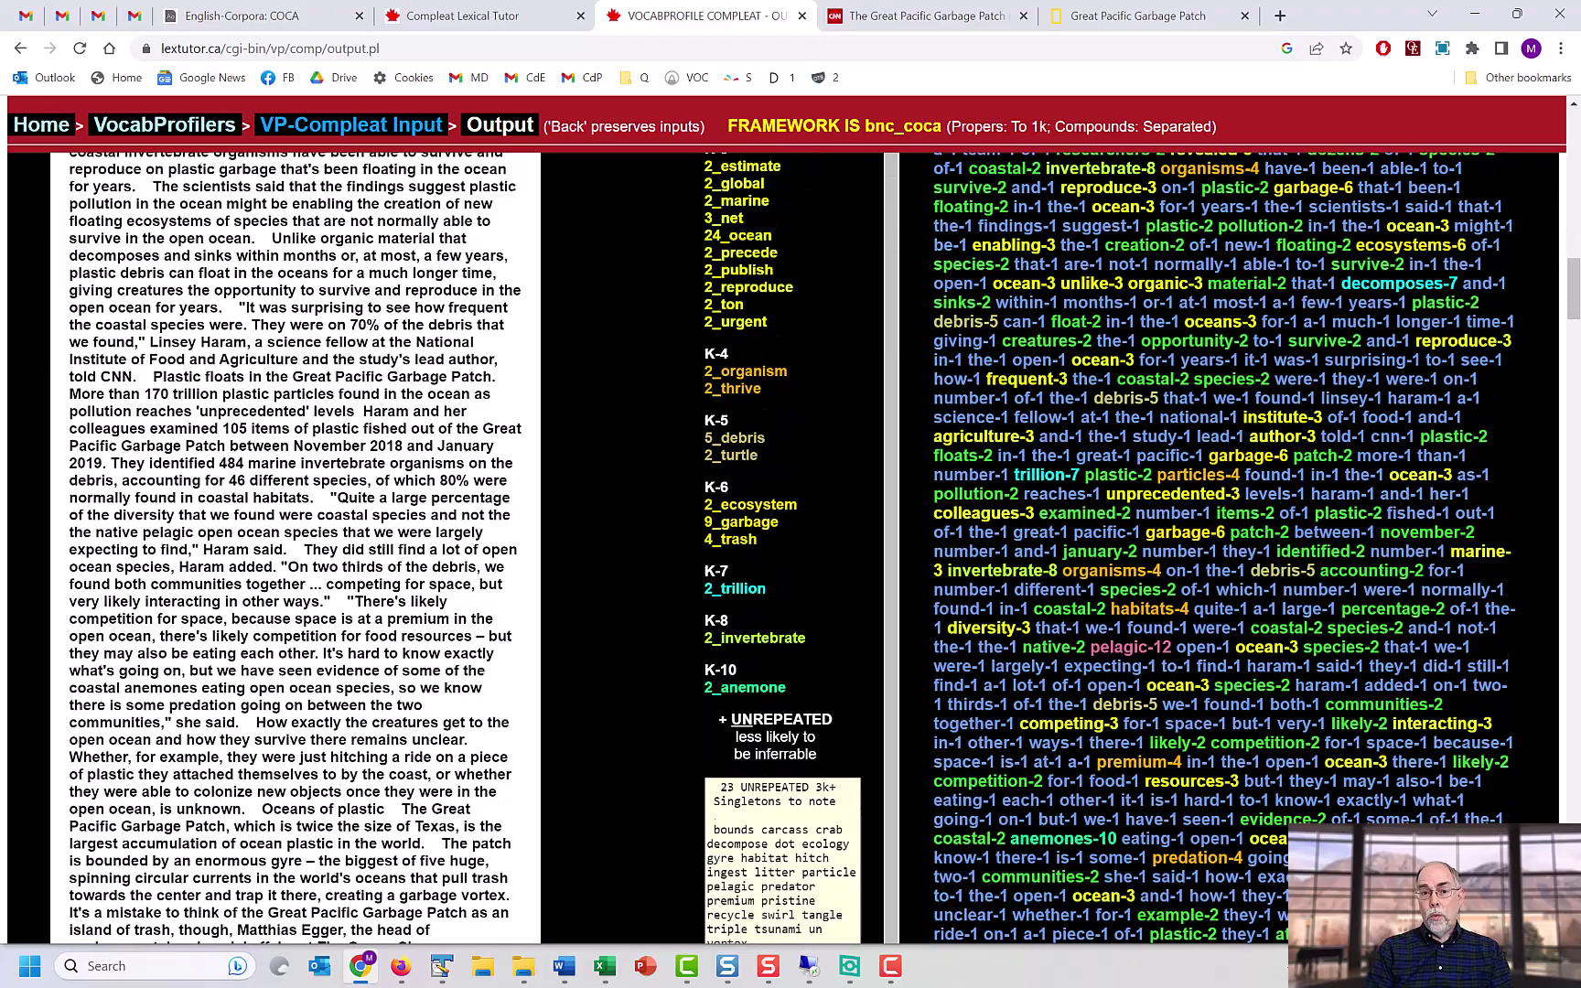
scroll(783, 549, "down", 3)
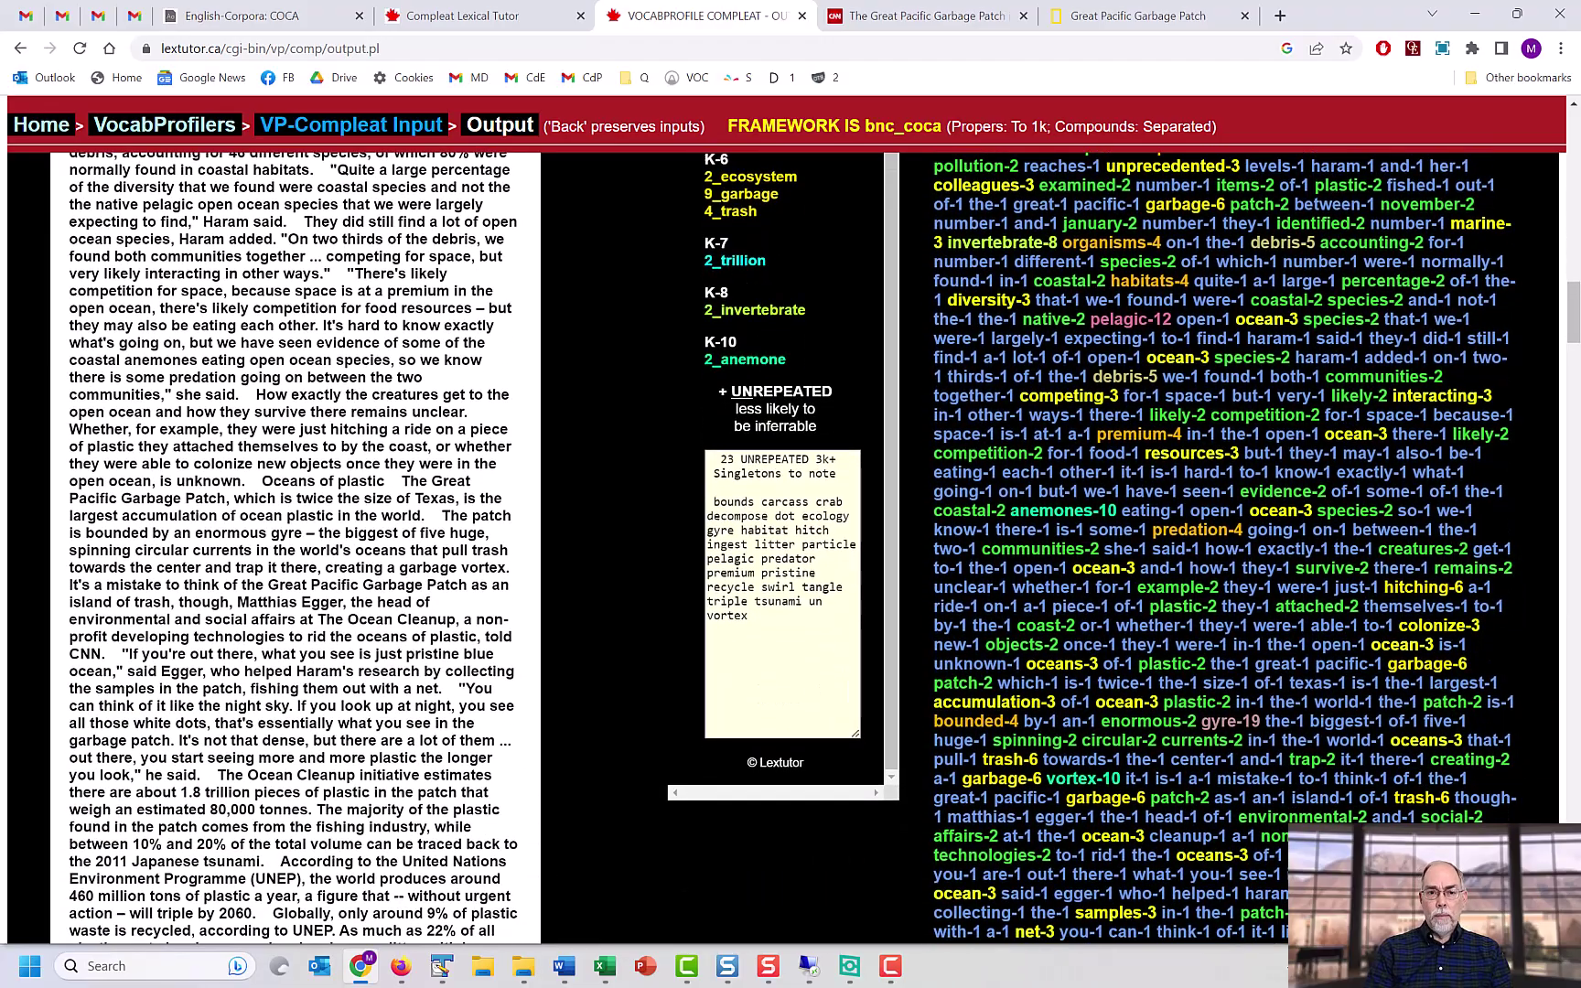
scroll(783, 549, "up", 3)
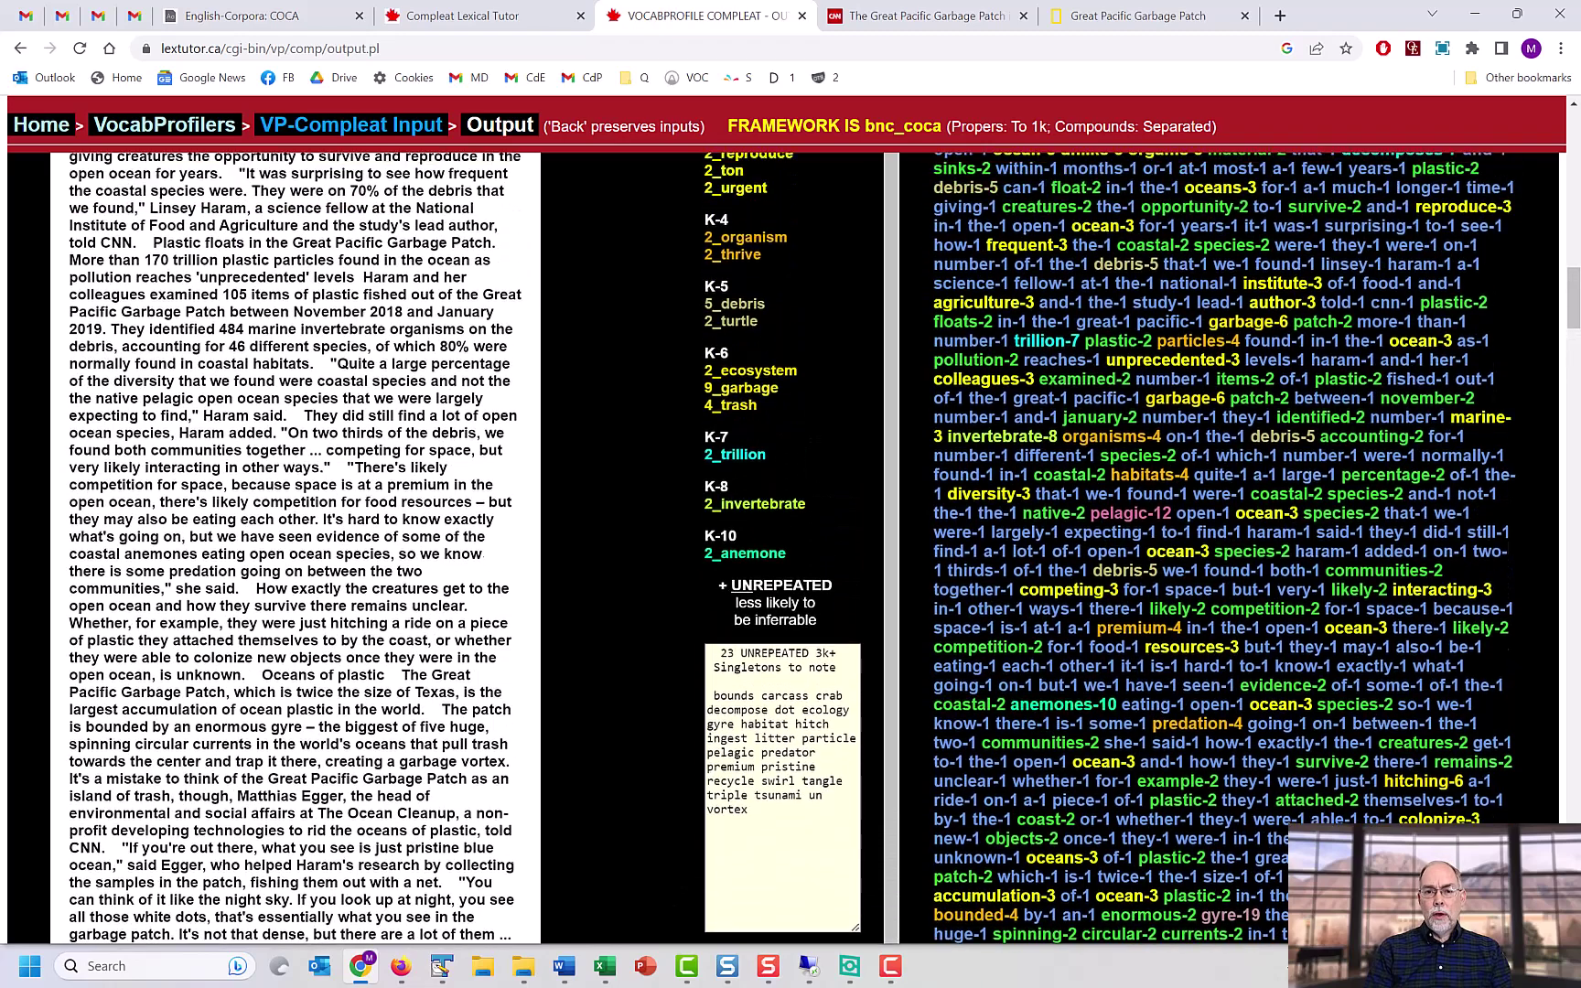
scroll(783, 549, "up", 1)
left_click(256, 16)
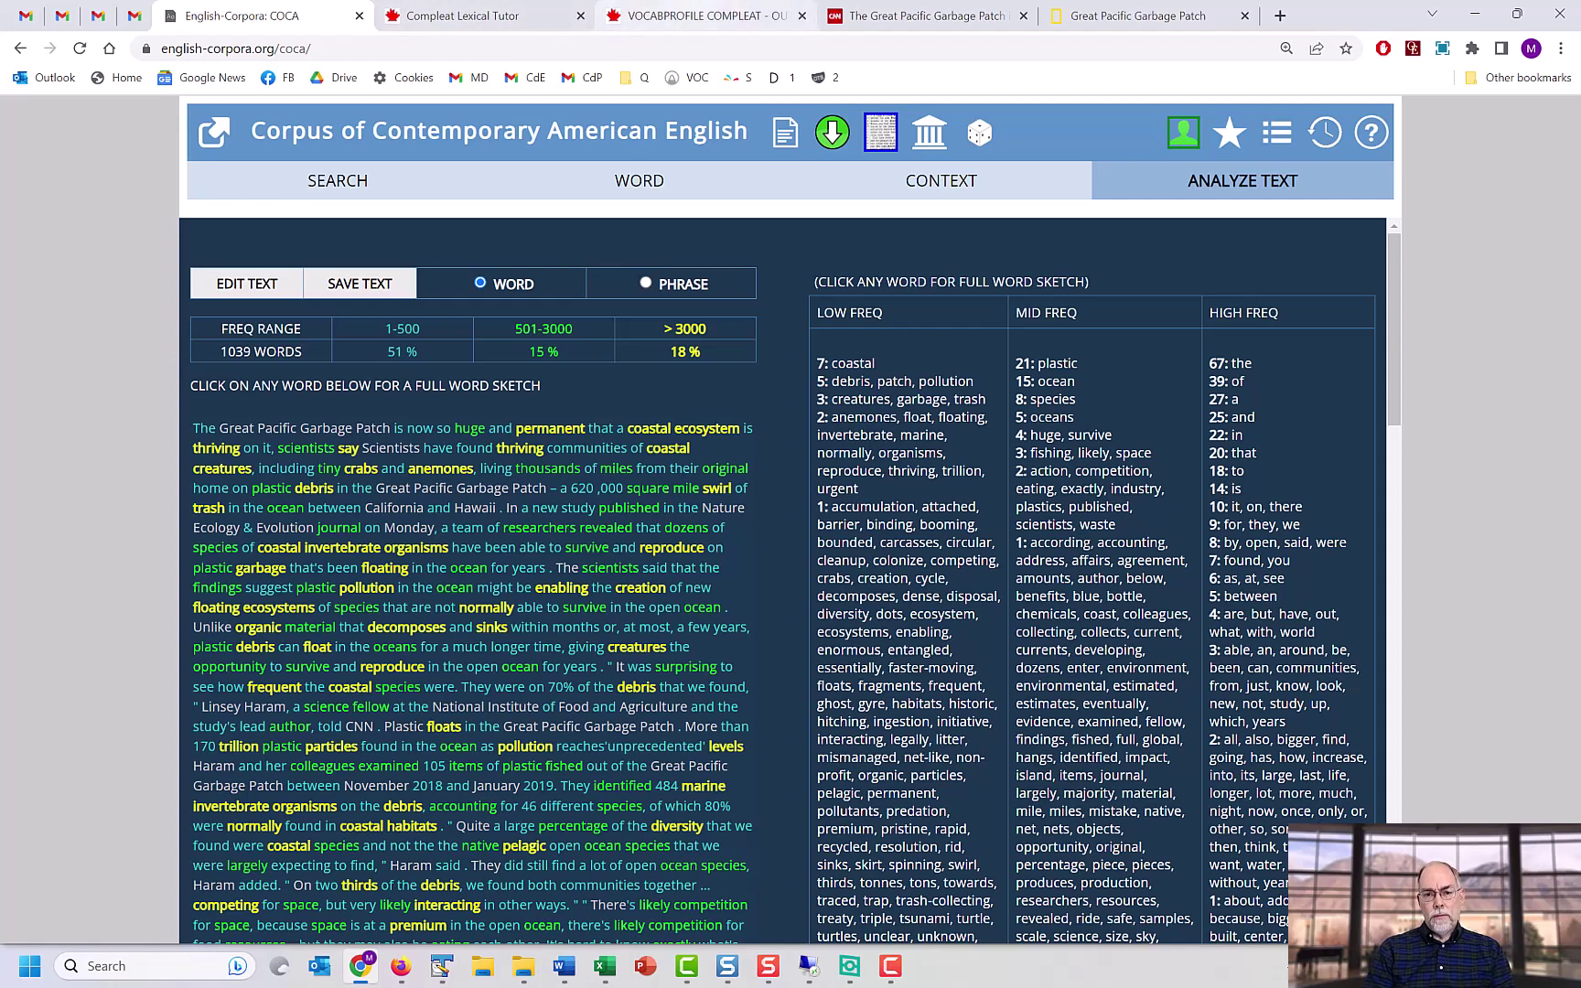
- Read through the CNN garbage patch article
left_click(919, 16)
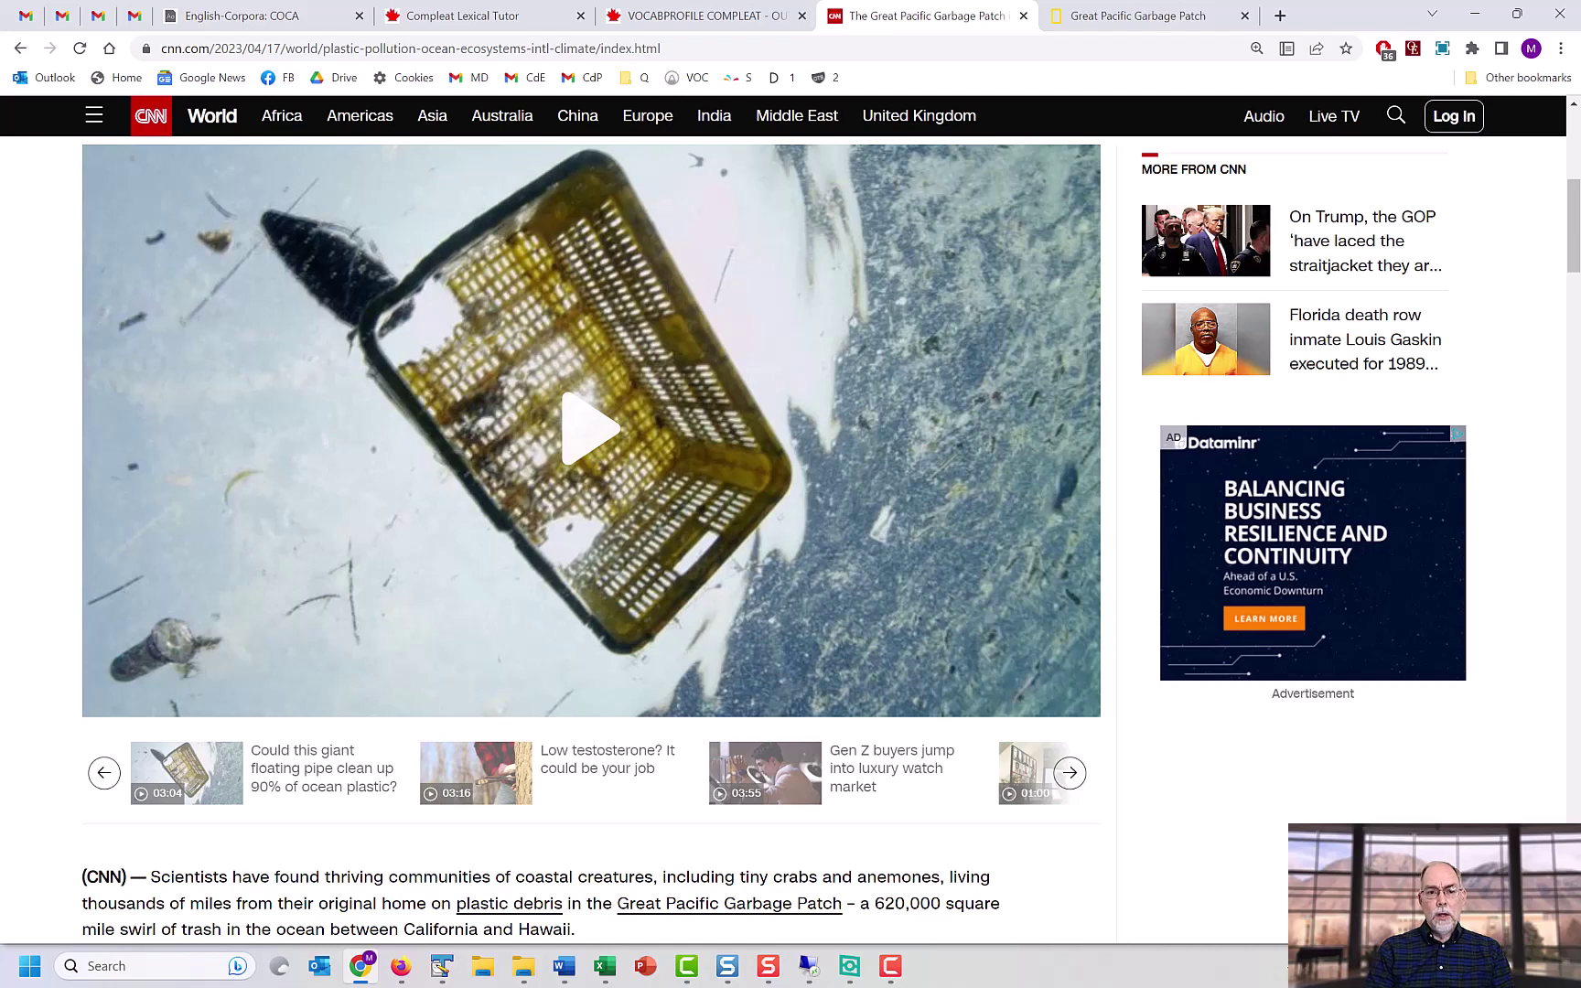
scroll(590, 540, "up", 5)
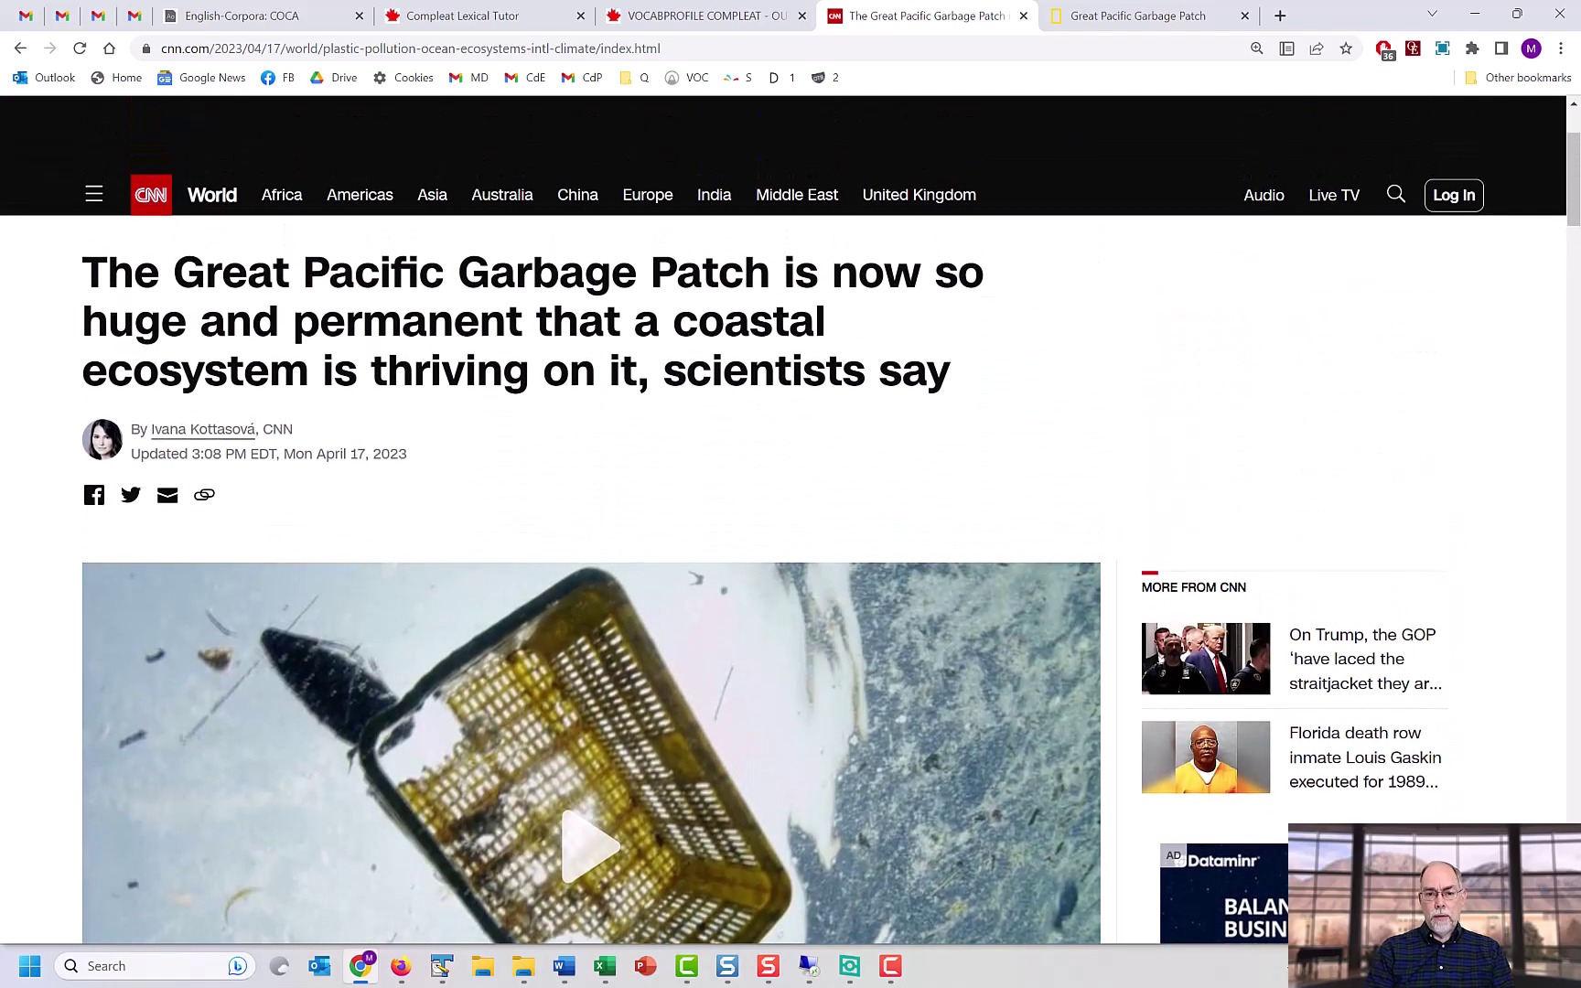
scroll(590, 540, "down", 2)
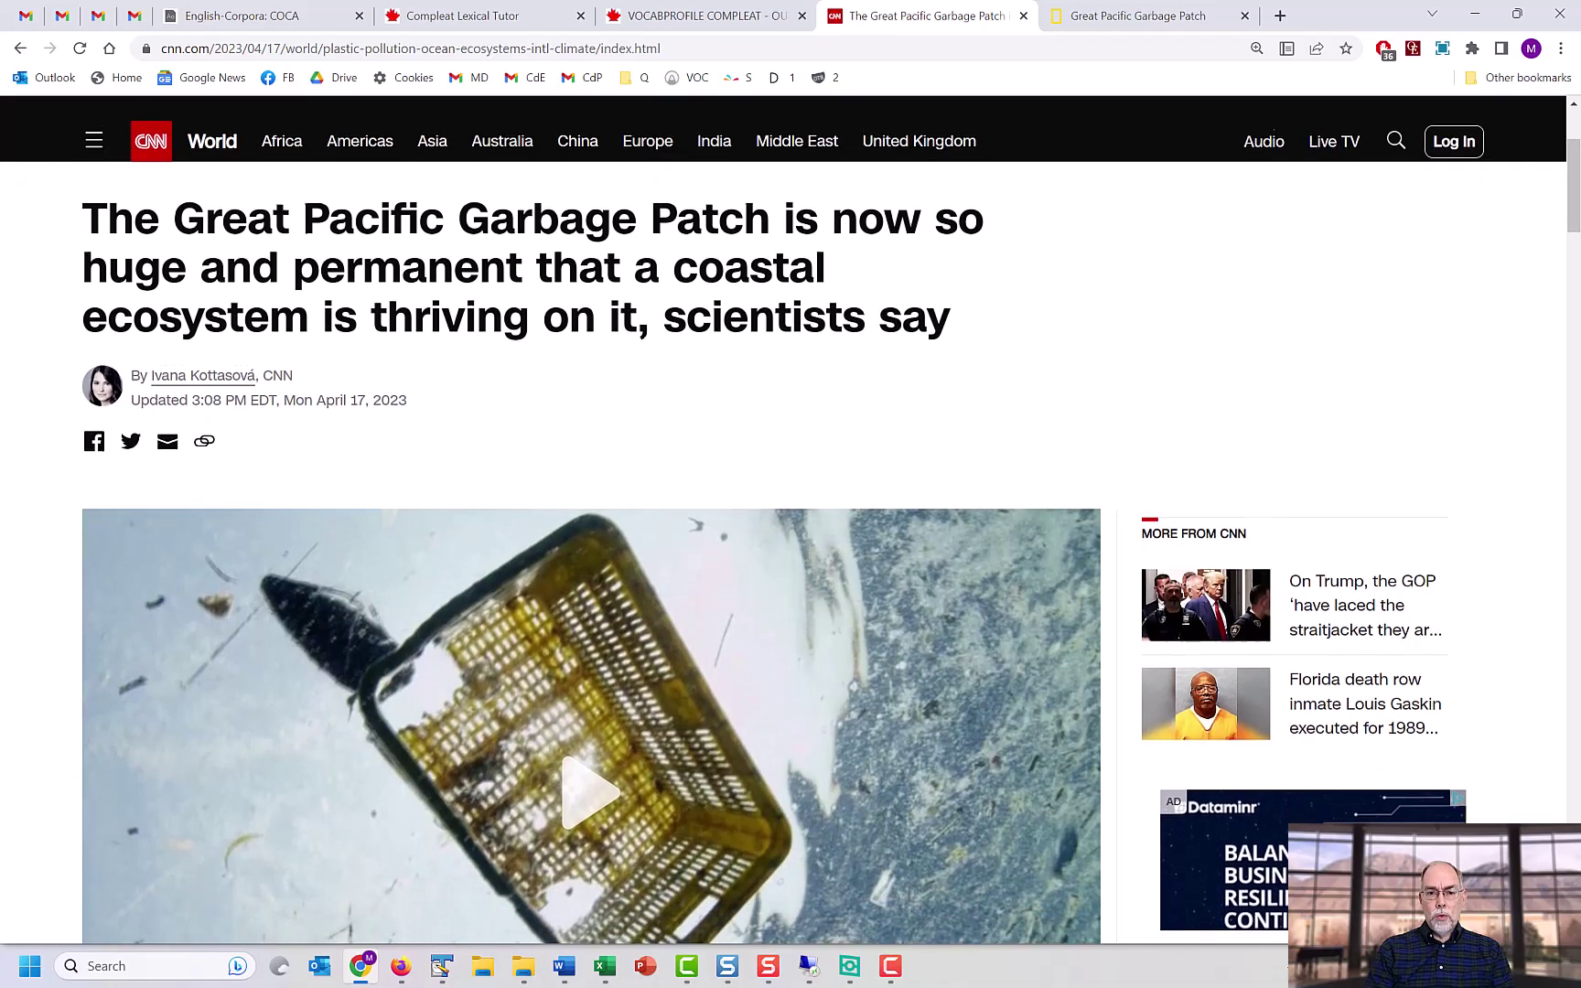
scroll(591, 540, "down", 2)
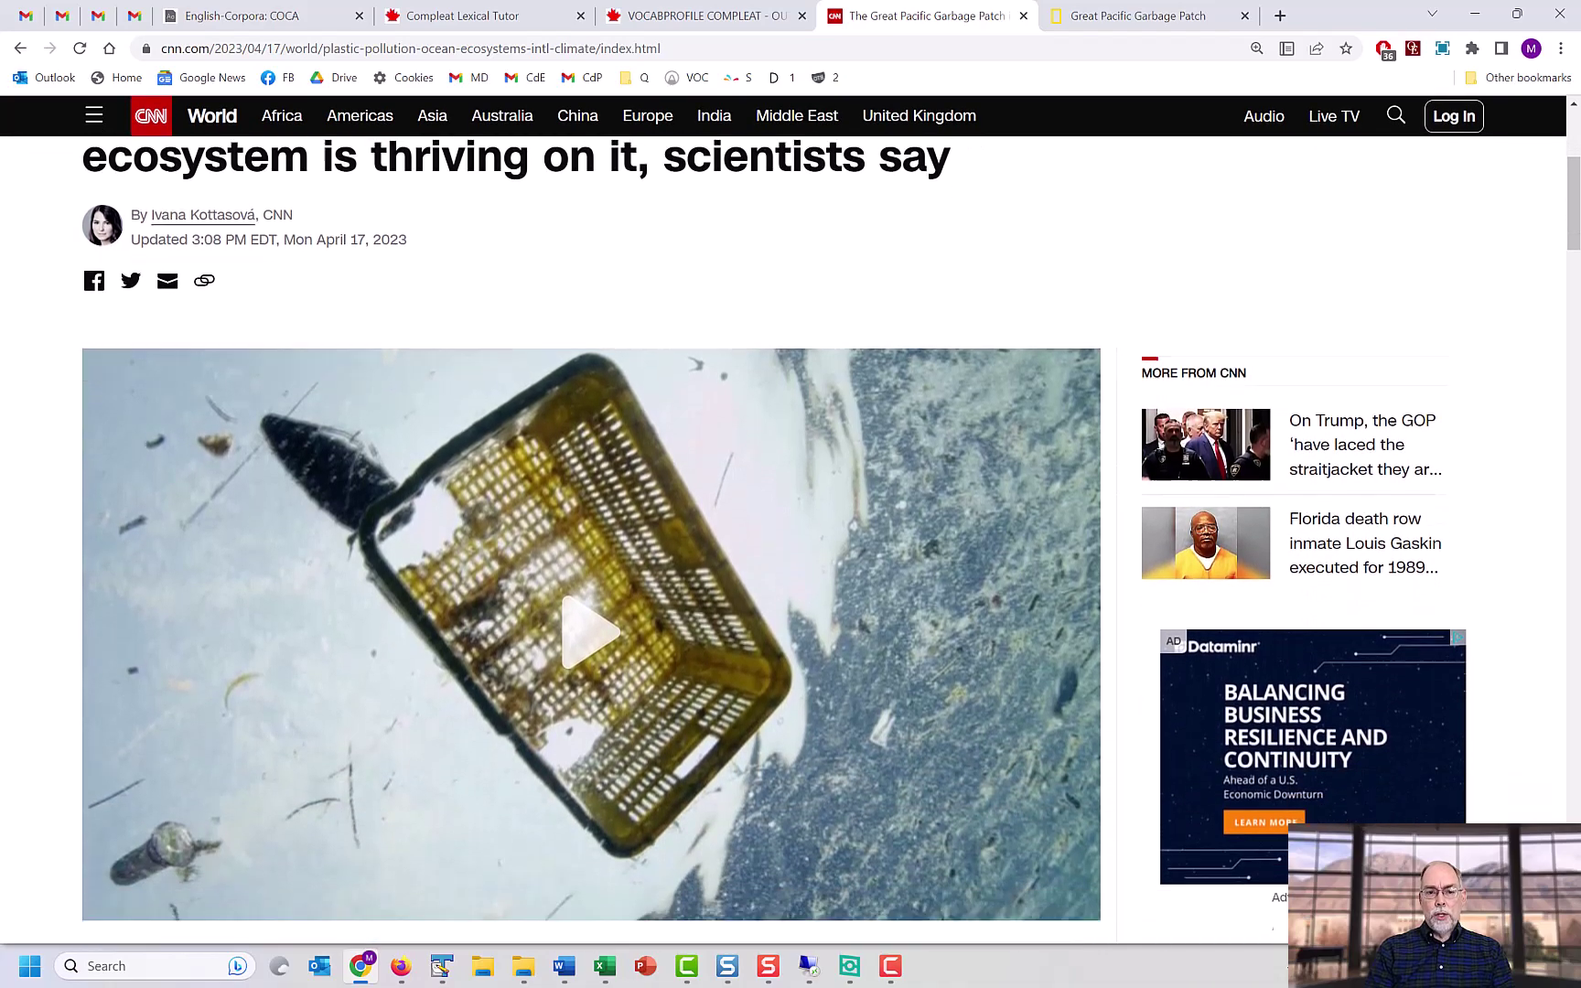
scroll(591, 540, "down", 4)
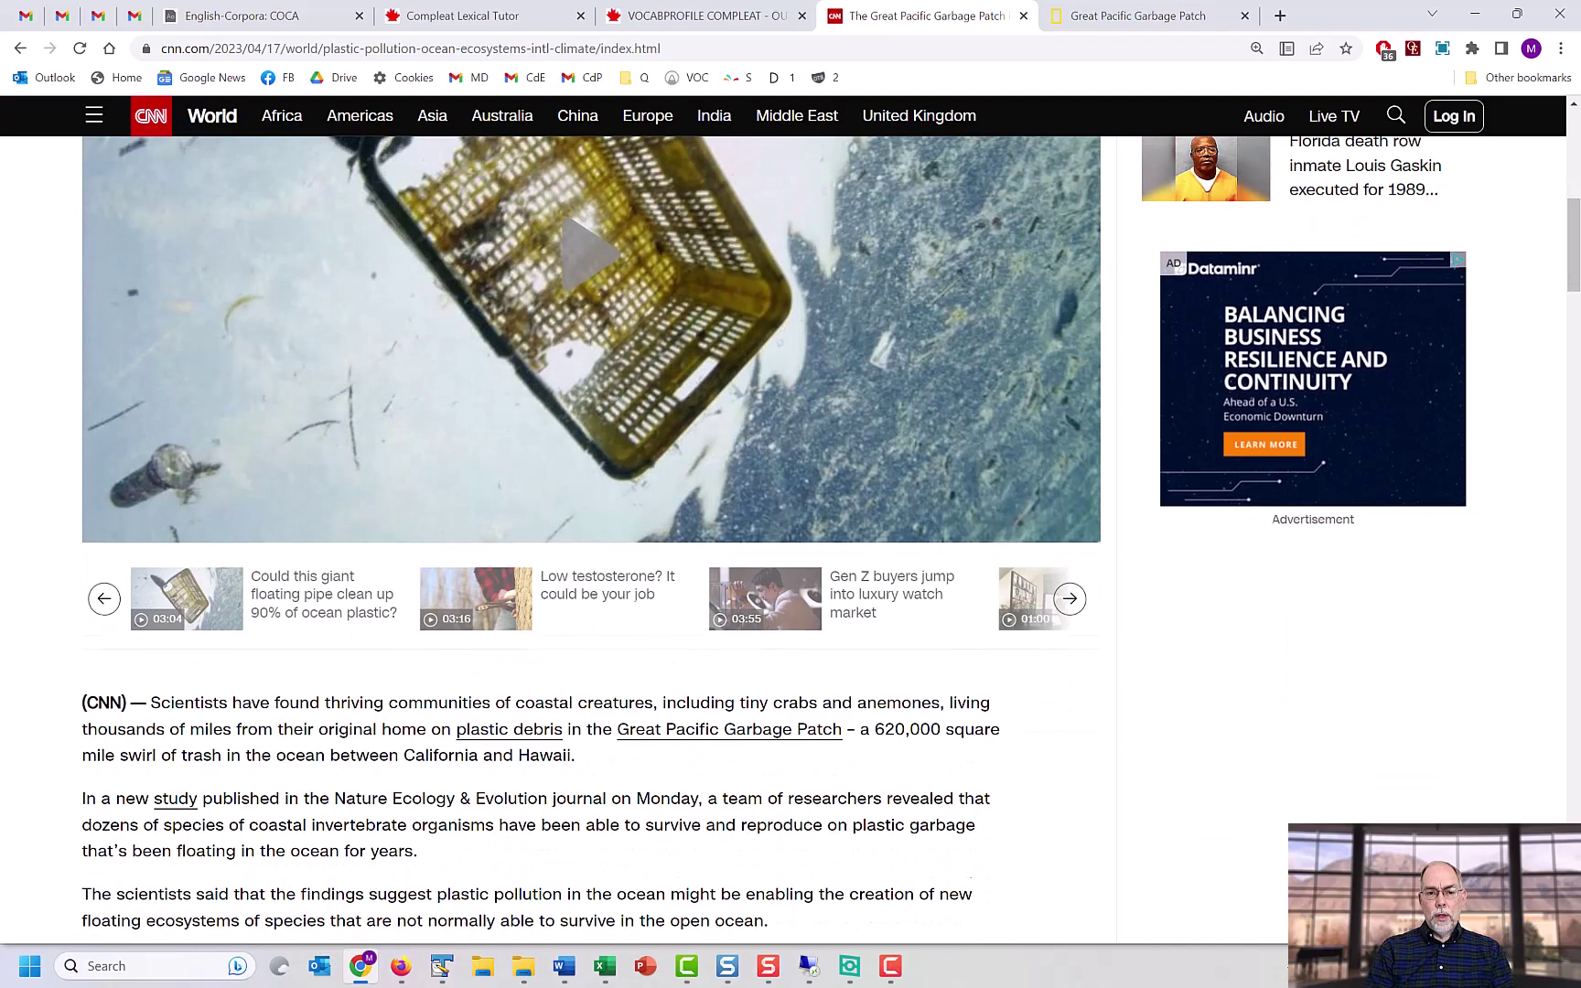
scroll(591, 540, "down", 4)
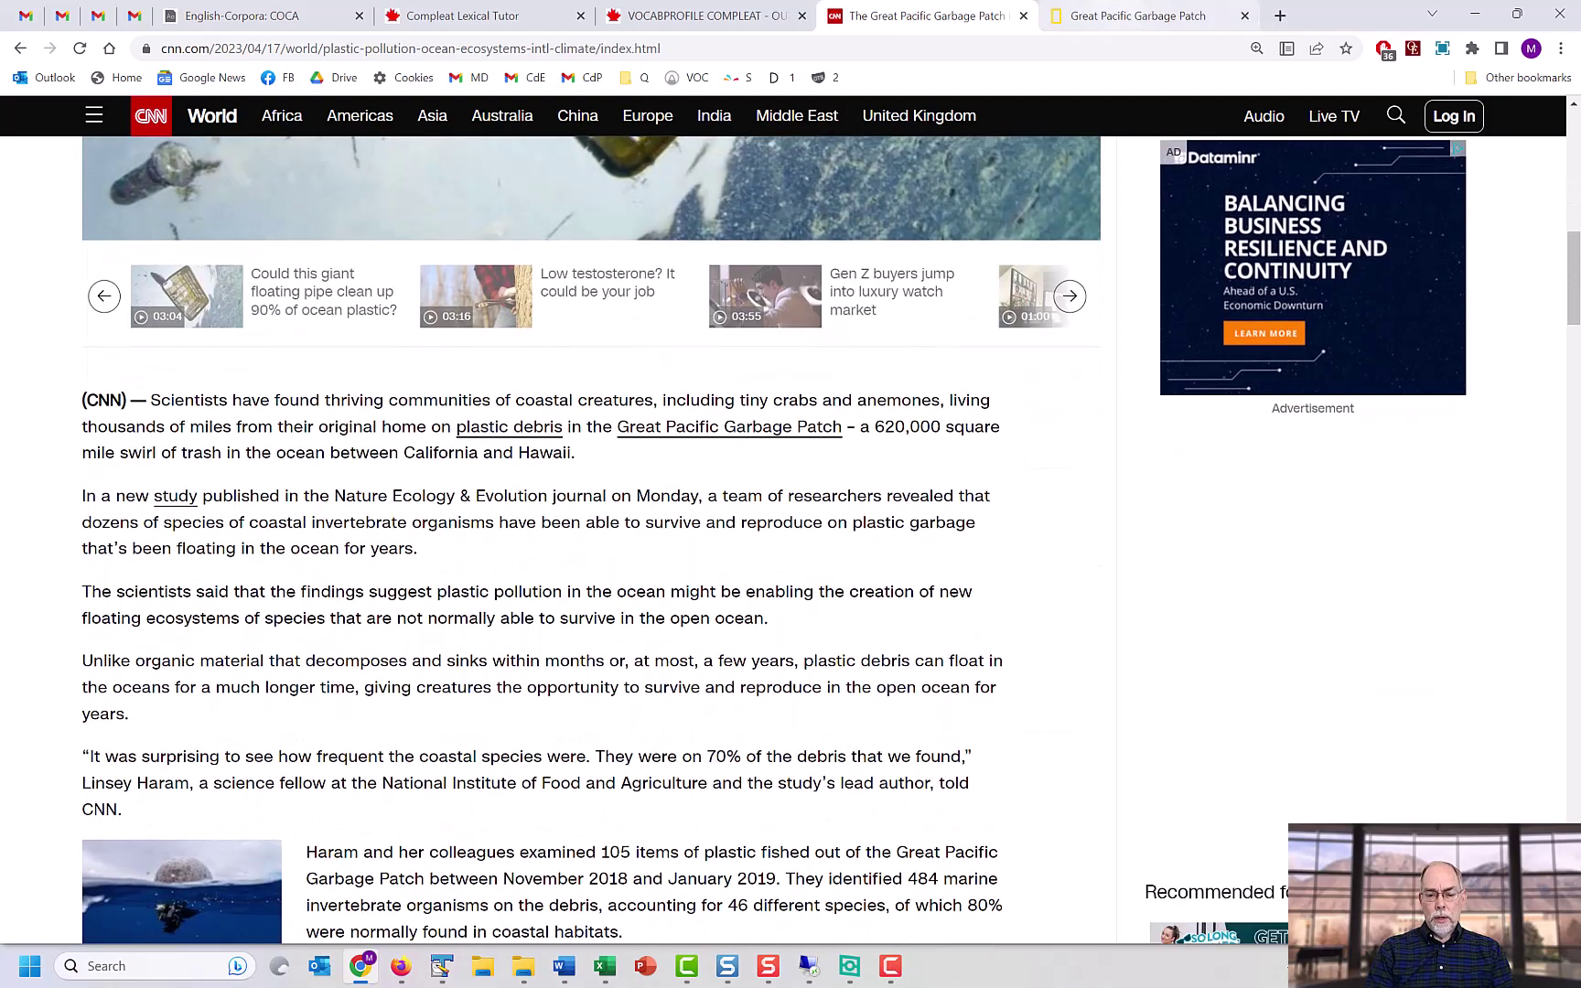
- Glance at the National Geographic garbage patch page, then select the CNN paragraphs from 'Scientists' onward
key("ctrl+Tab")
scroll(981, 467, "down", 1)
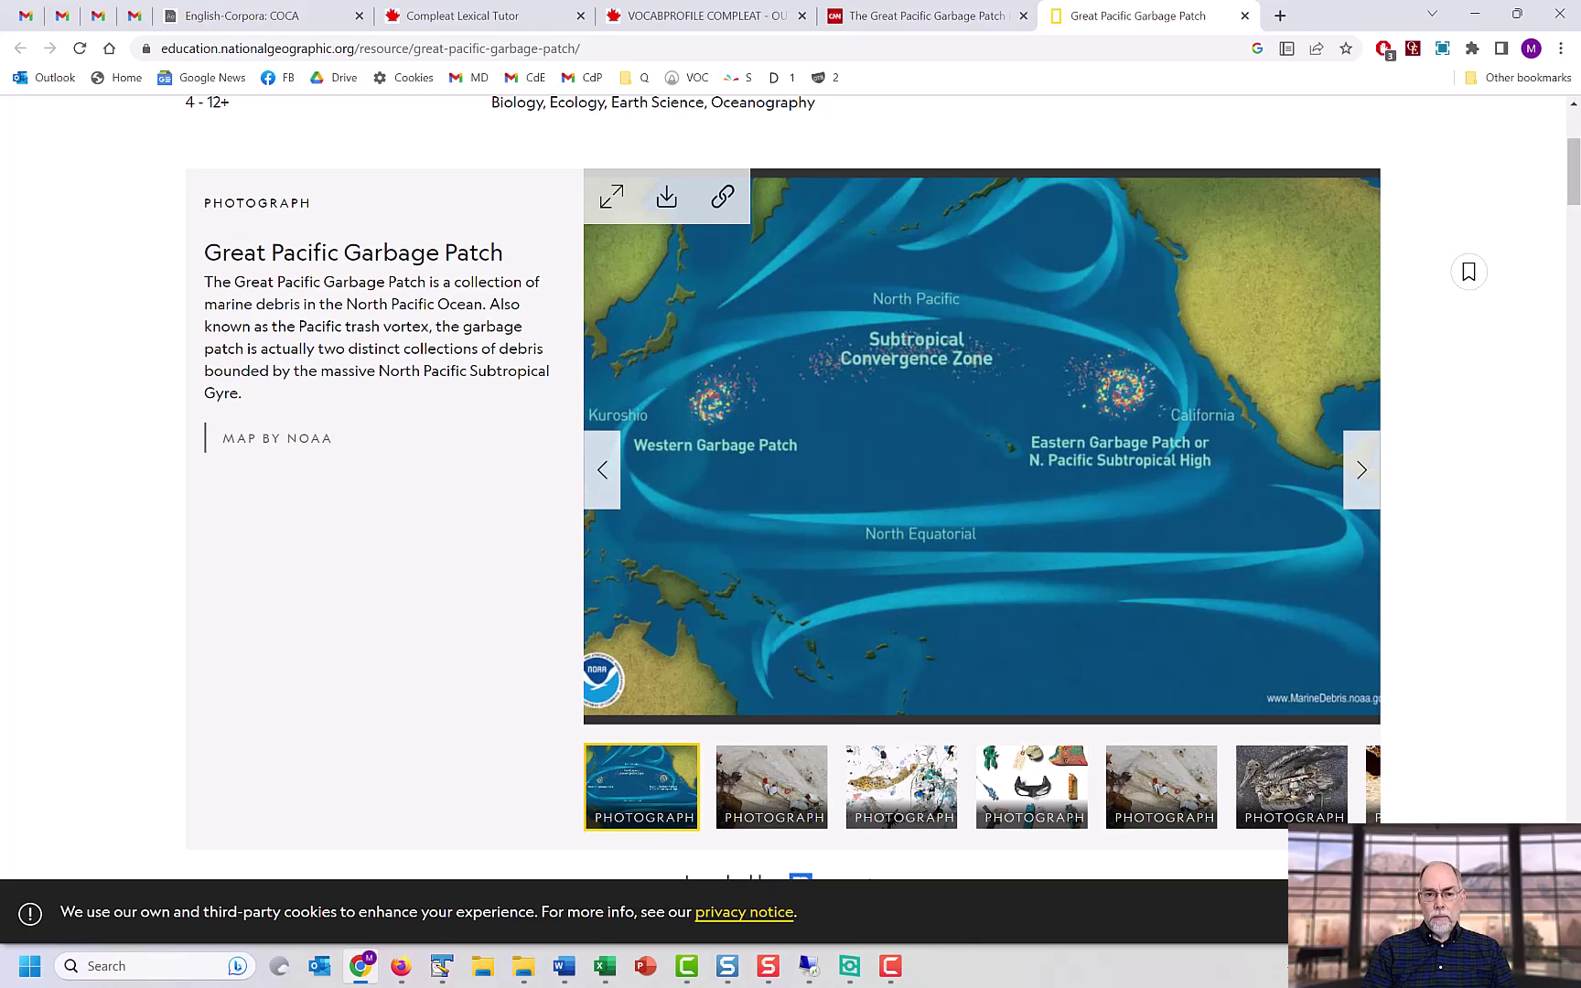
left_click(924, 15)
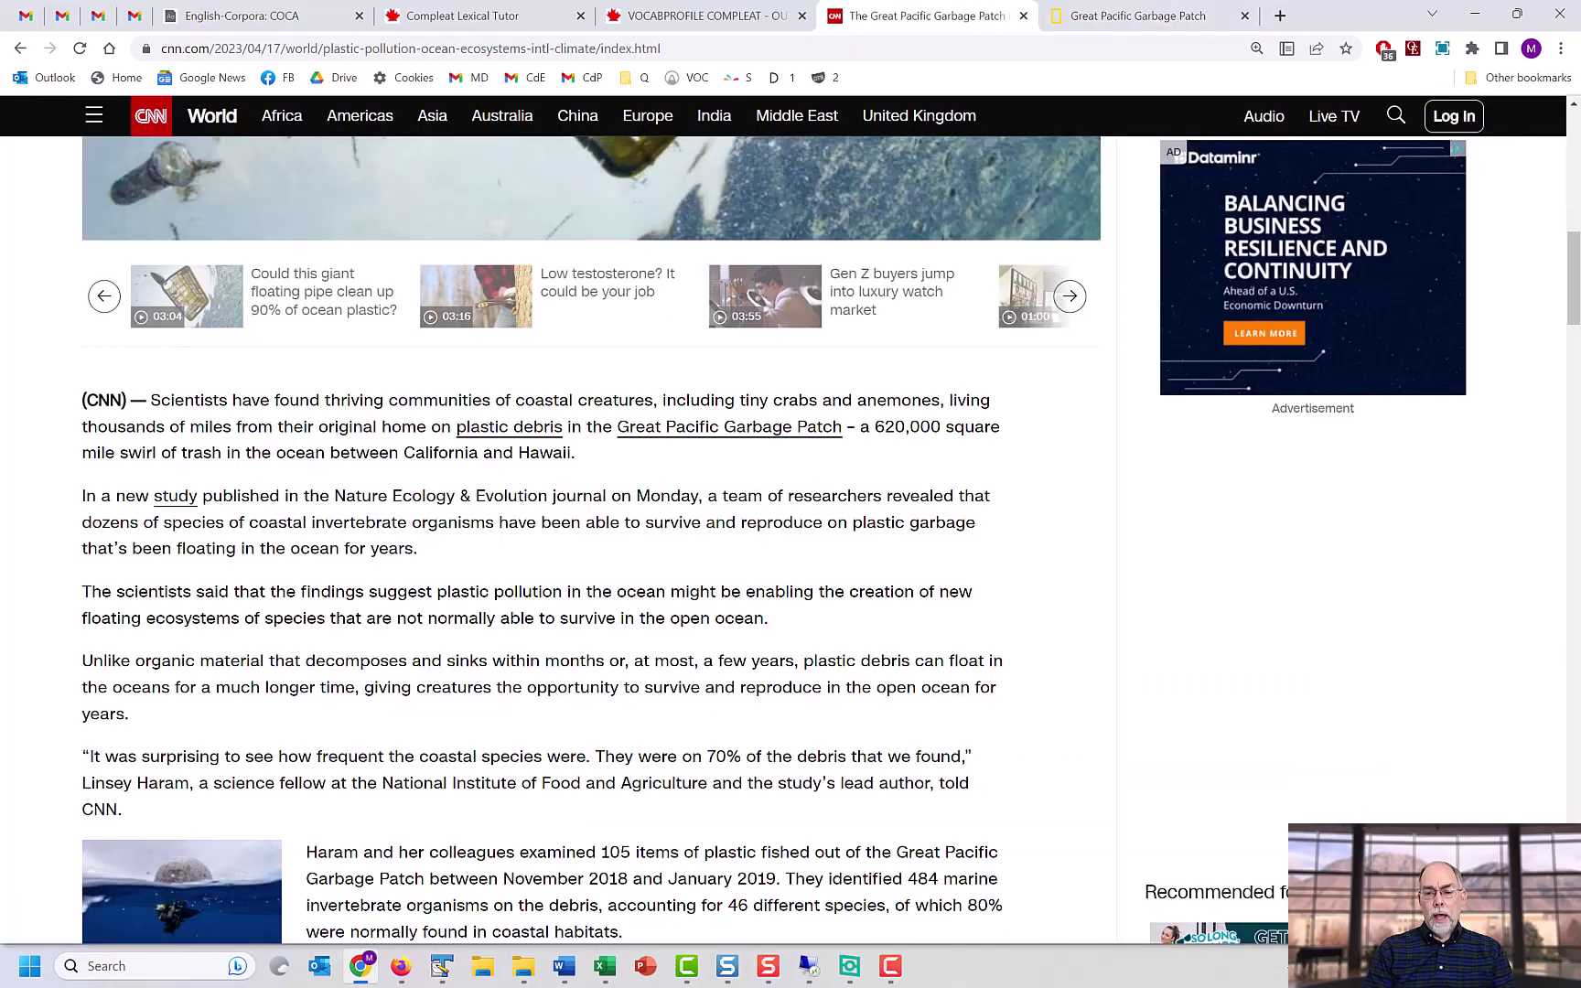
left_click_drag(146, 399, 687, 755)
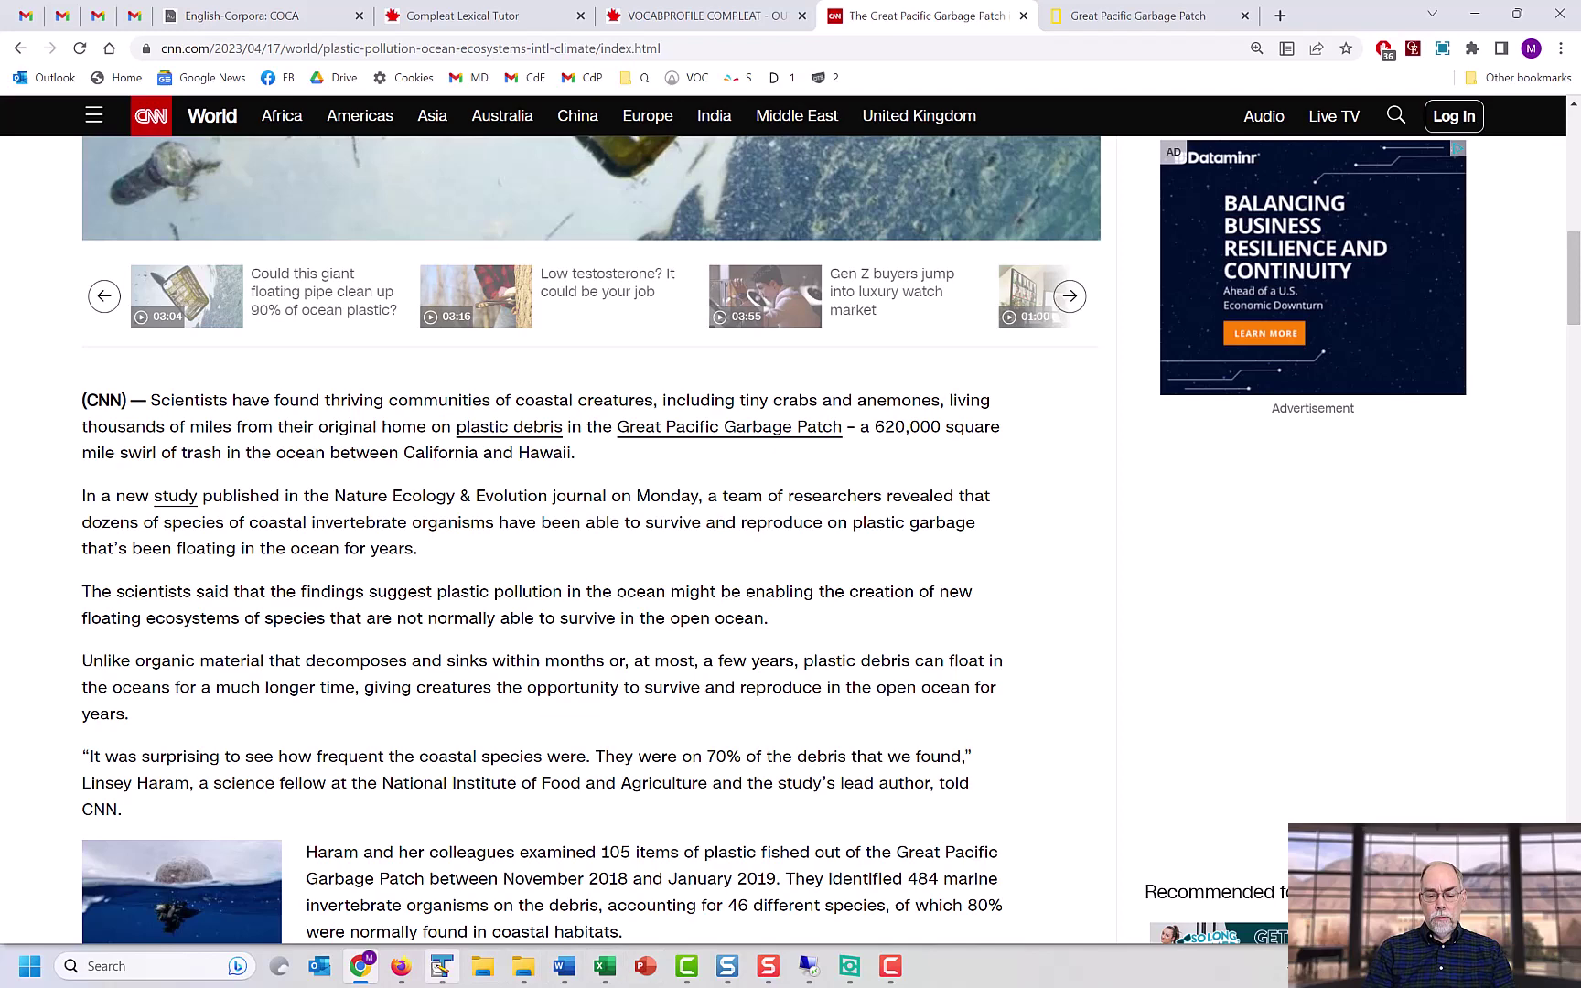
- Check the cnn3.txt copy of the article in TextPad, then return to the browser
left_click(442, 966)
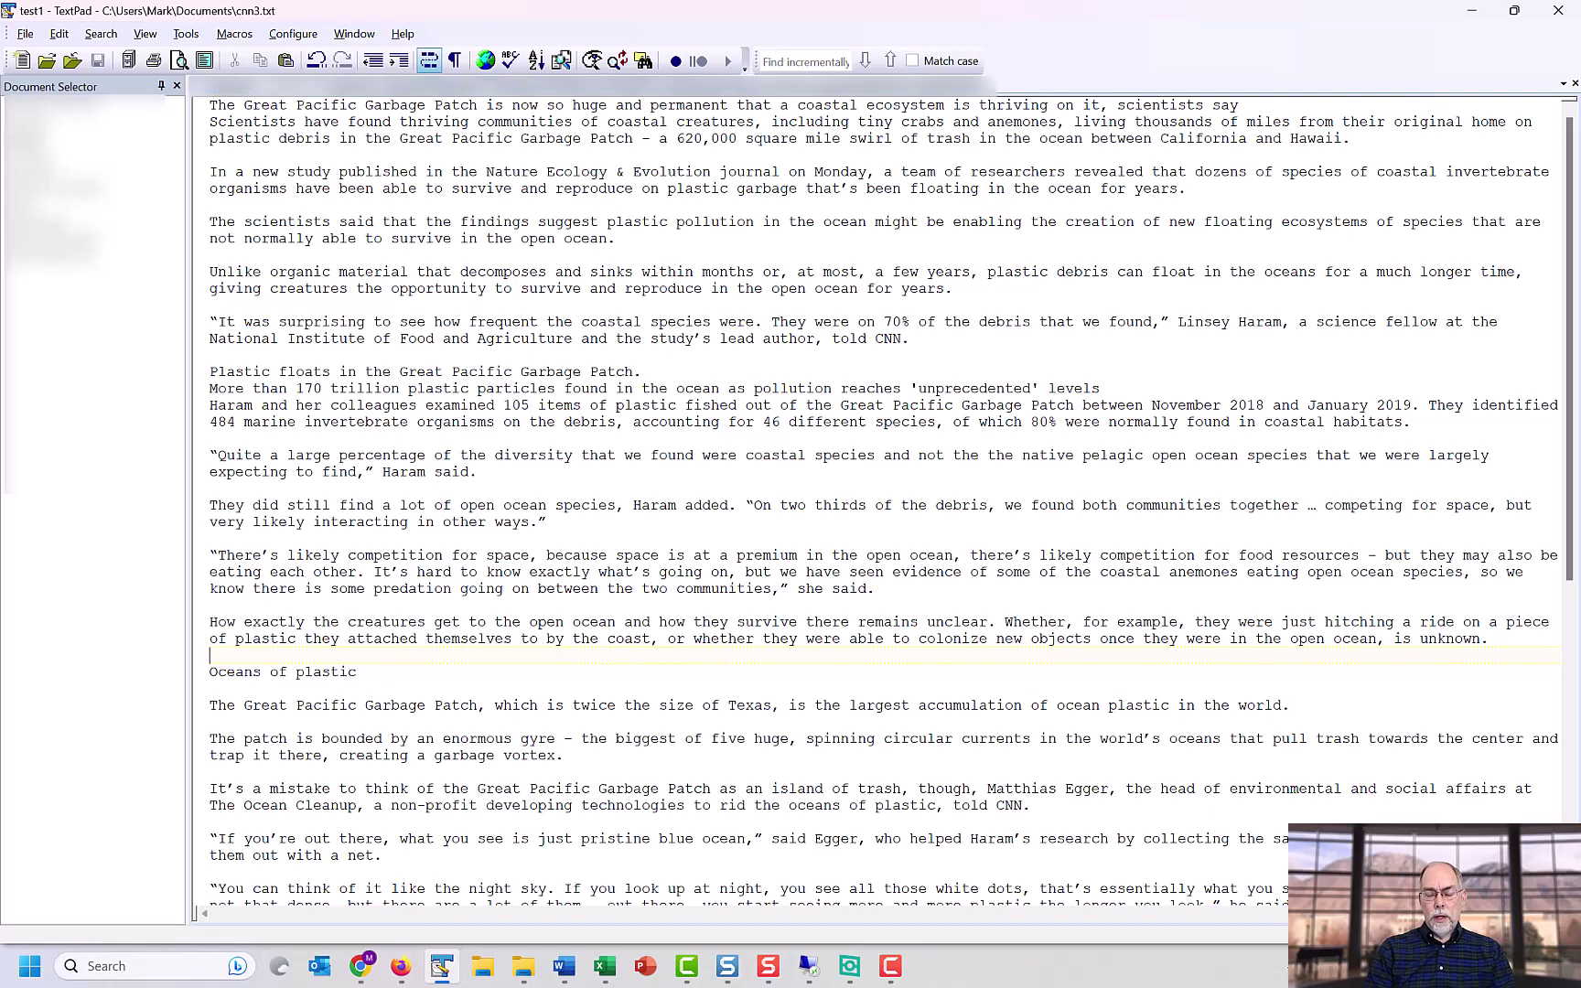
key("alt+Tab")
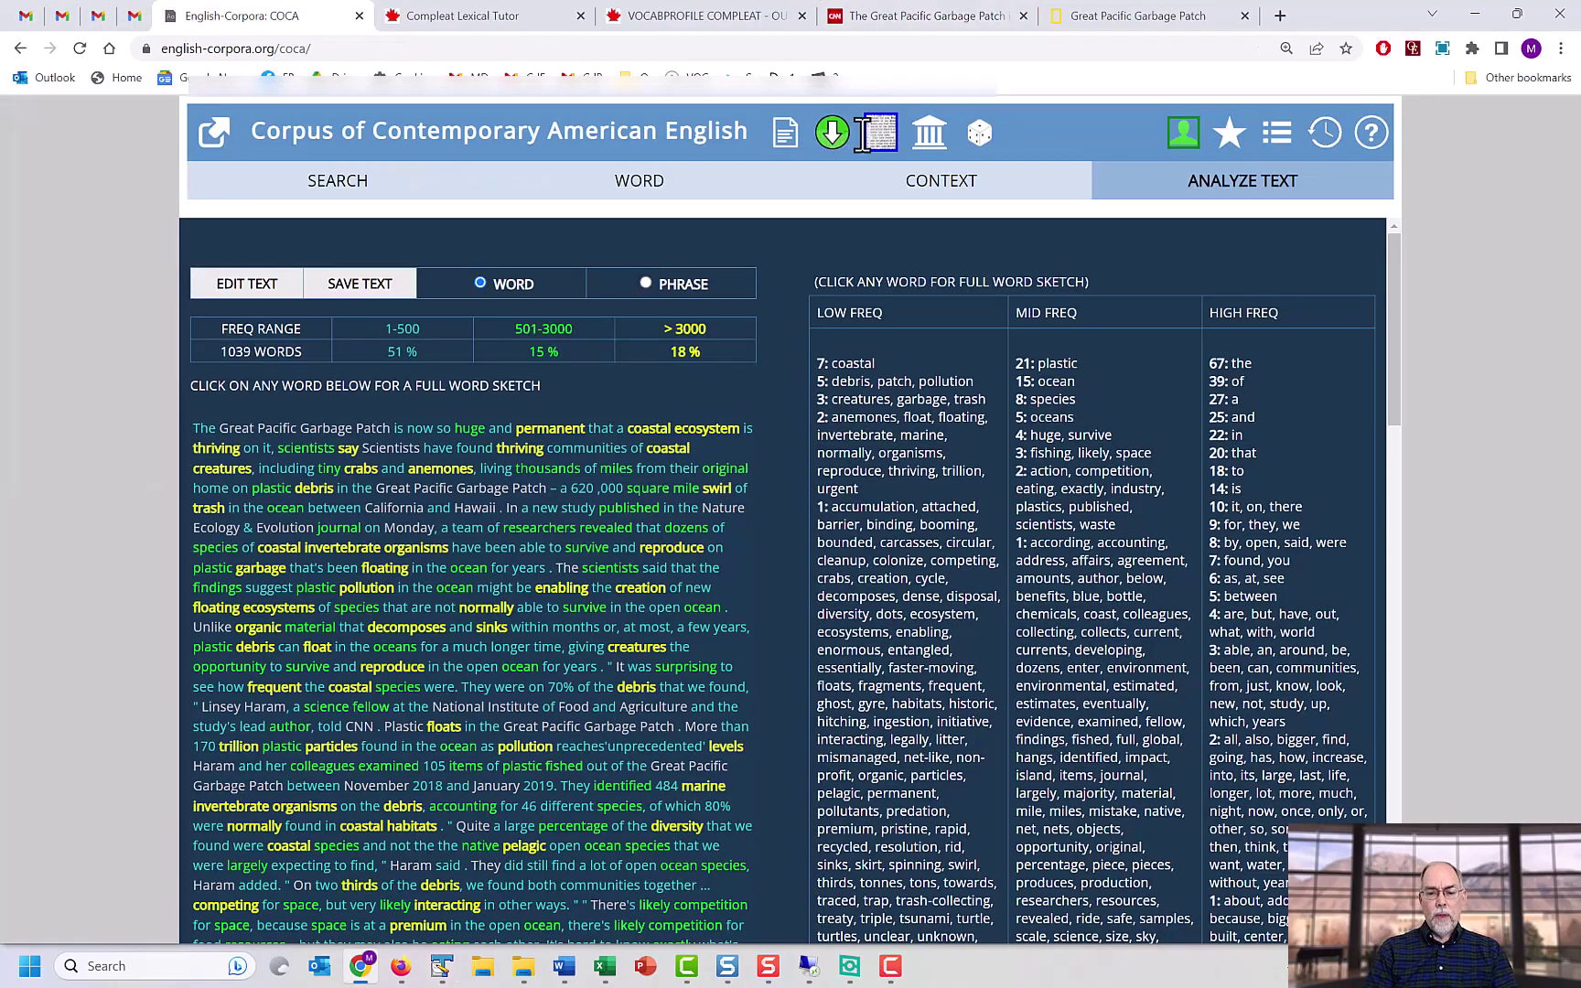
- Paste the garbage patch article into a blank COCA Analyze Text box and analyse it
left_click(884, 137)
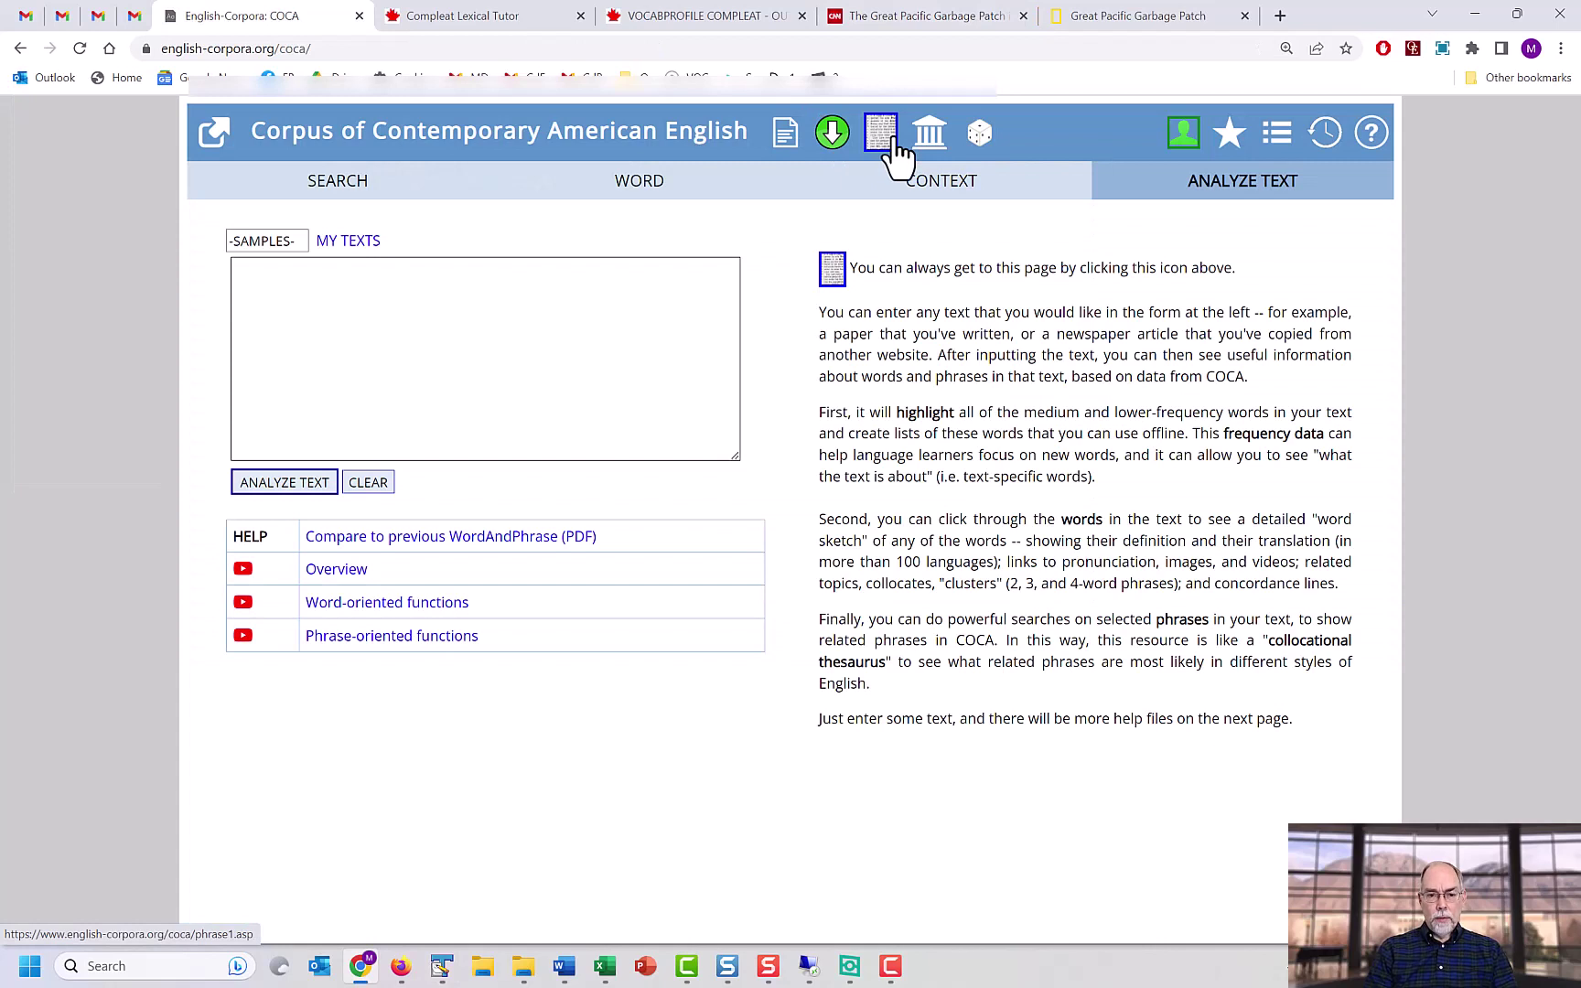
left_click(403, 293)
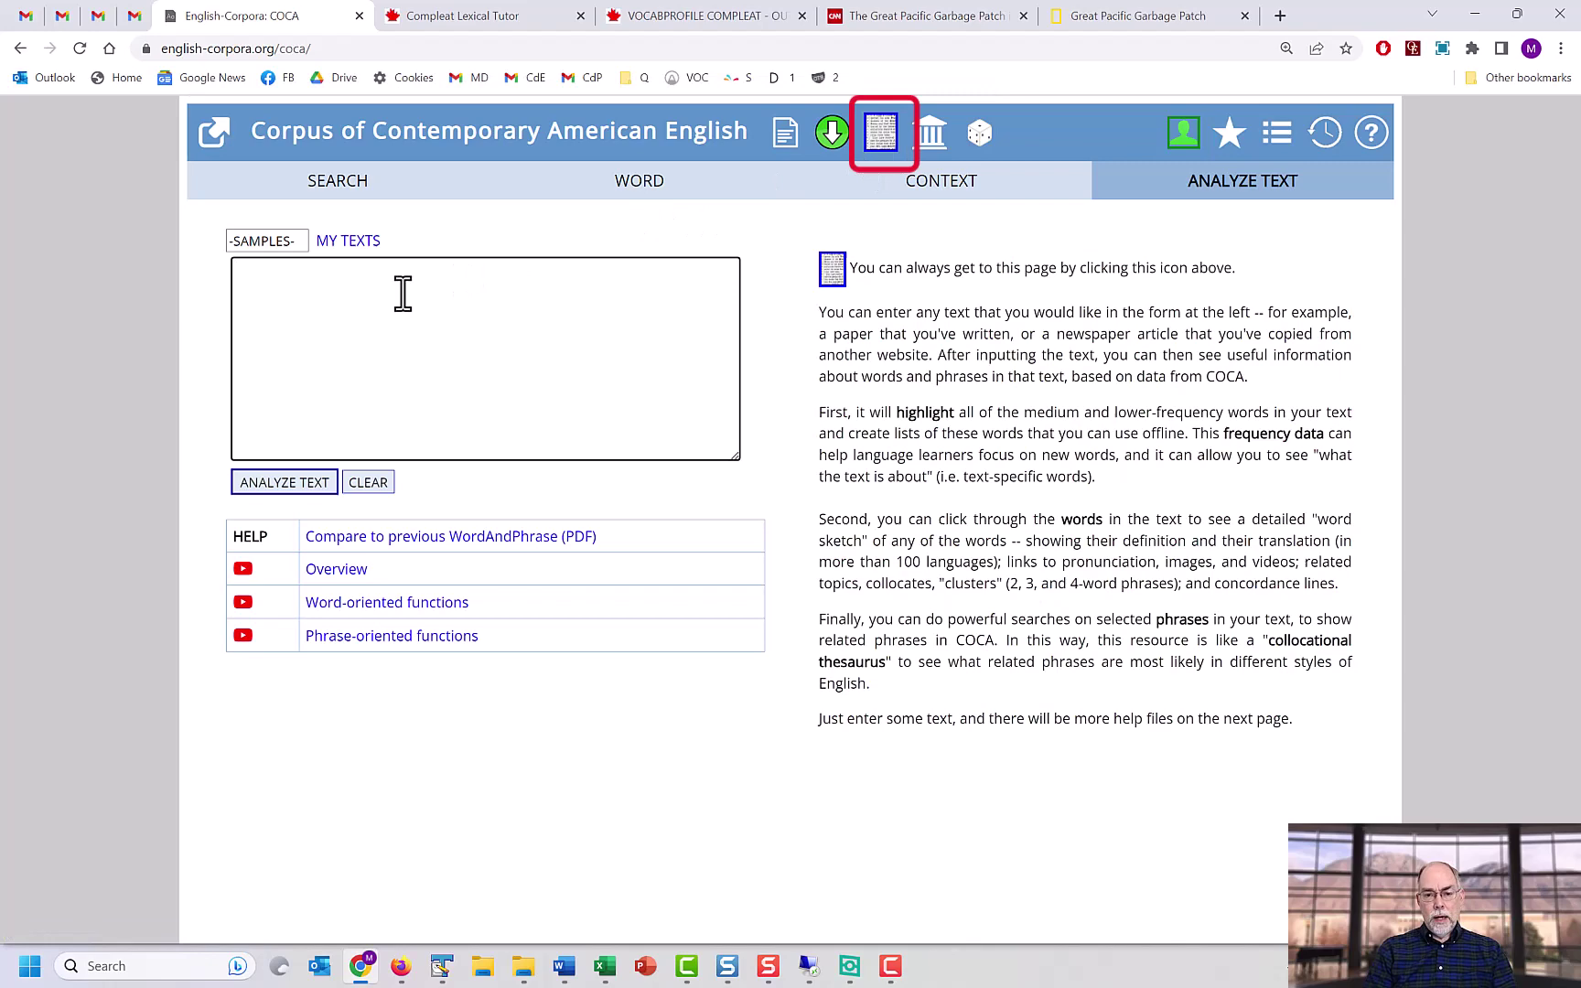
key("ctrl+v")
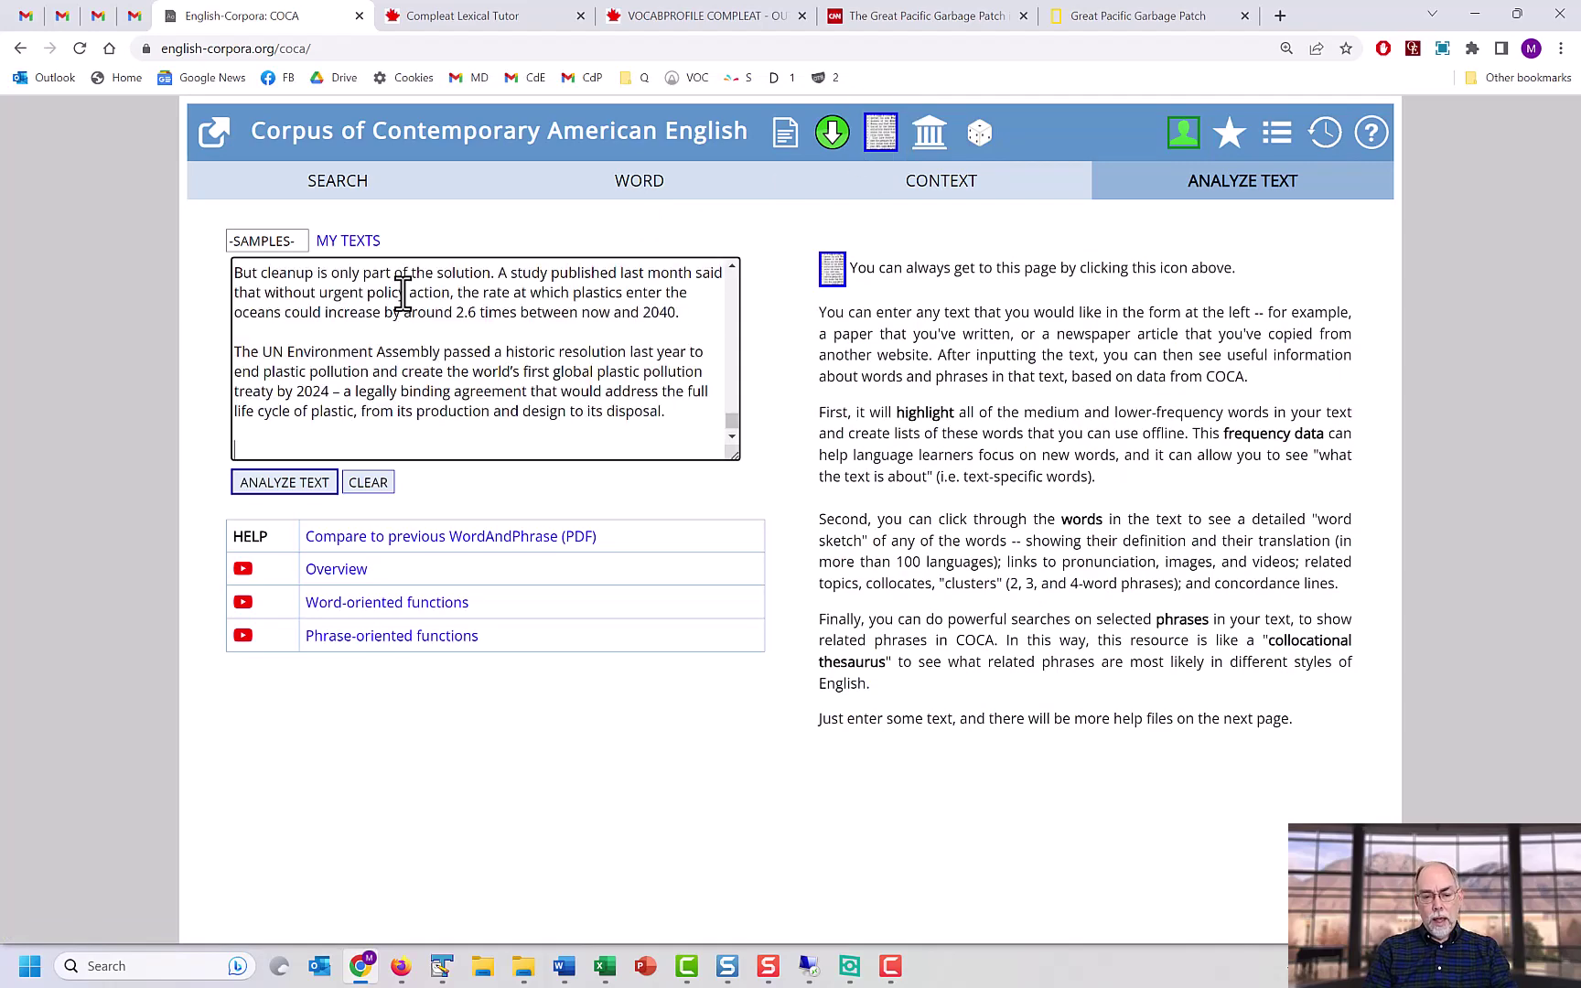
left_click(284, 494)
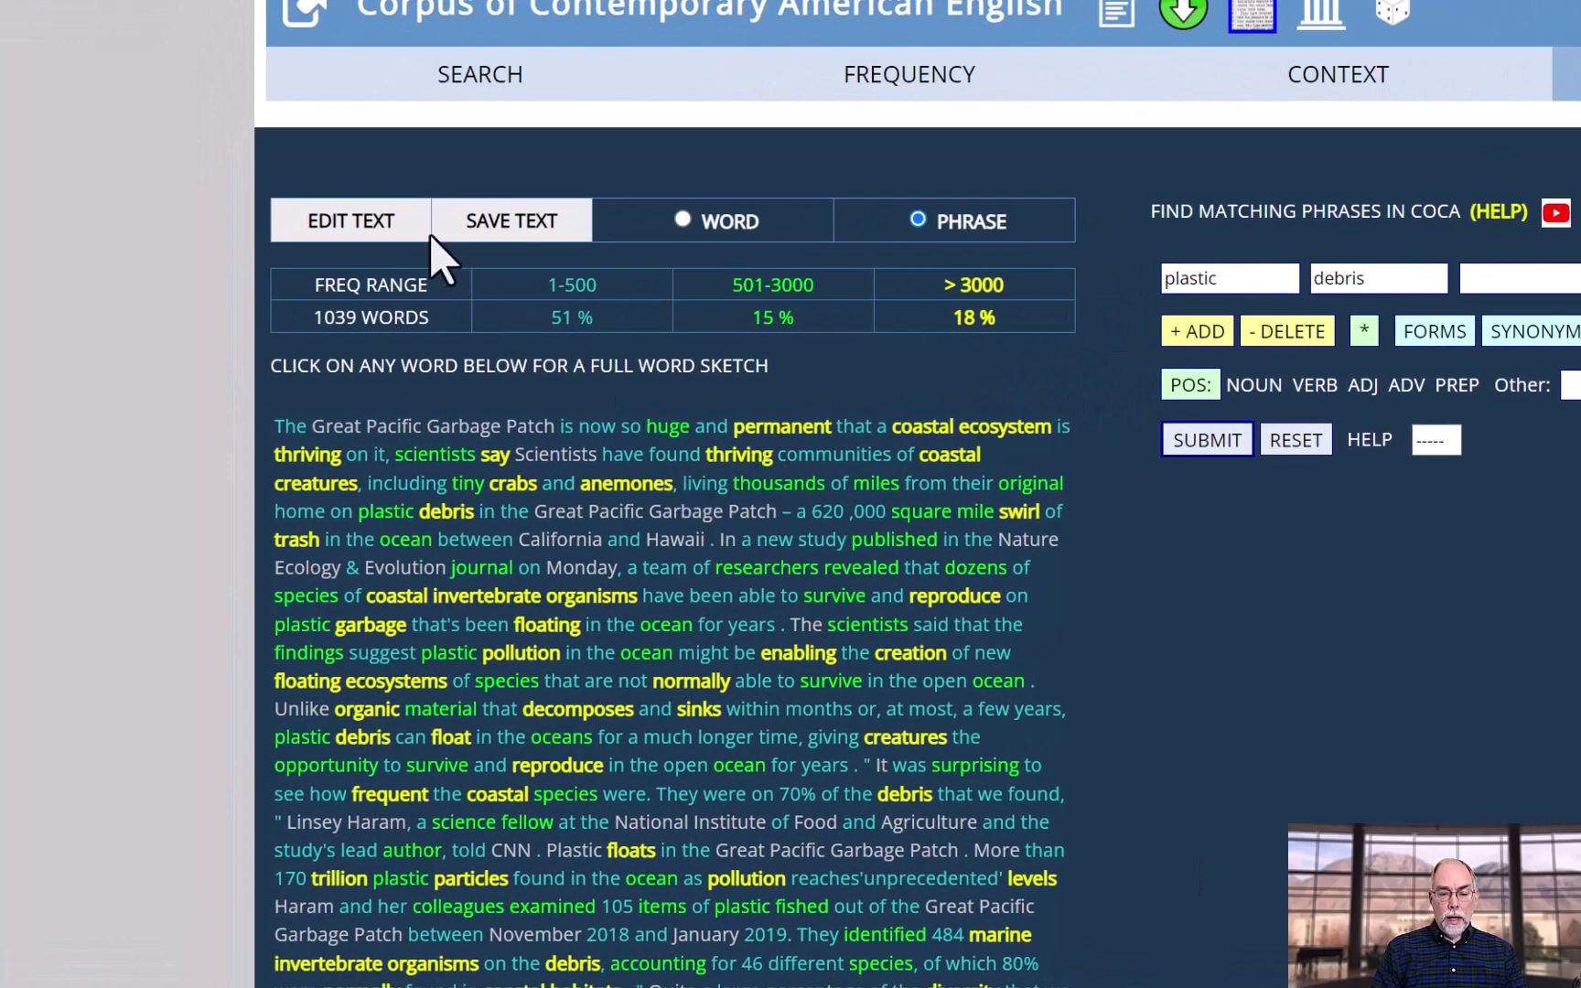
- Edit the article text near 'In a new study', re-analyse it and save it
left_click(383, 227)
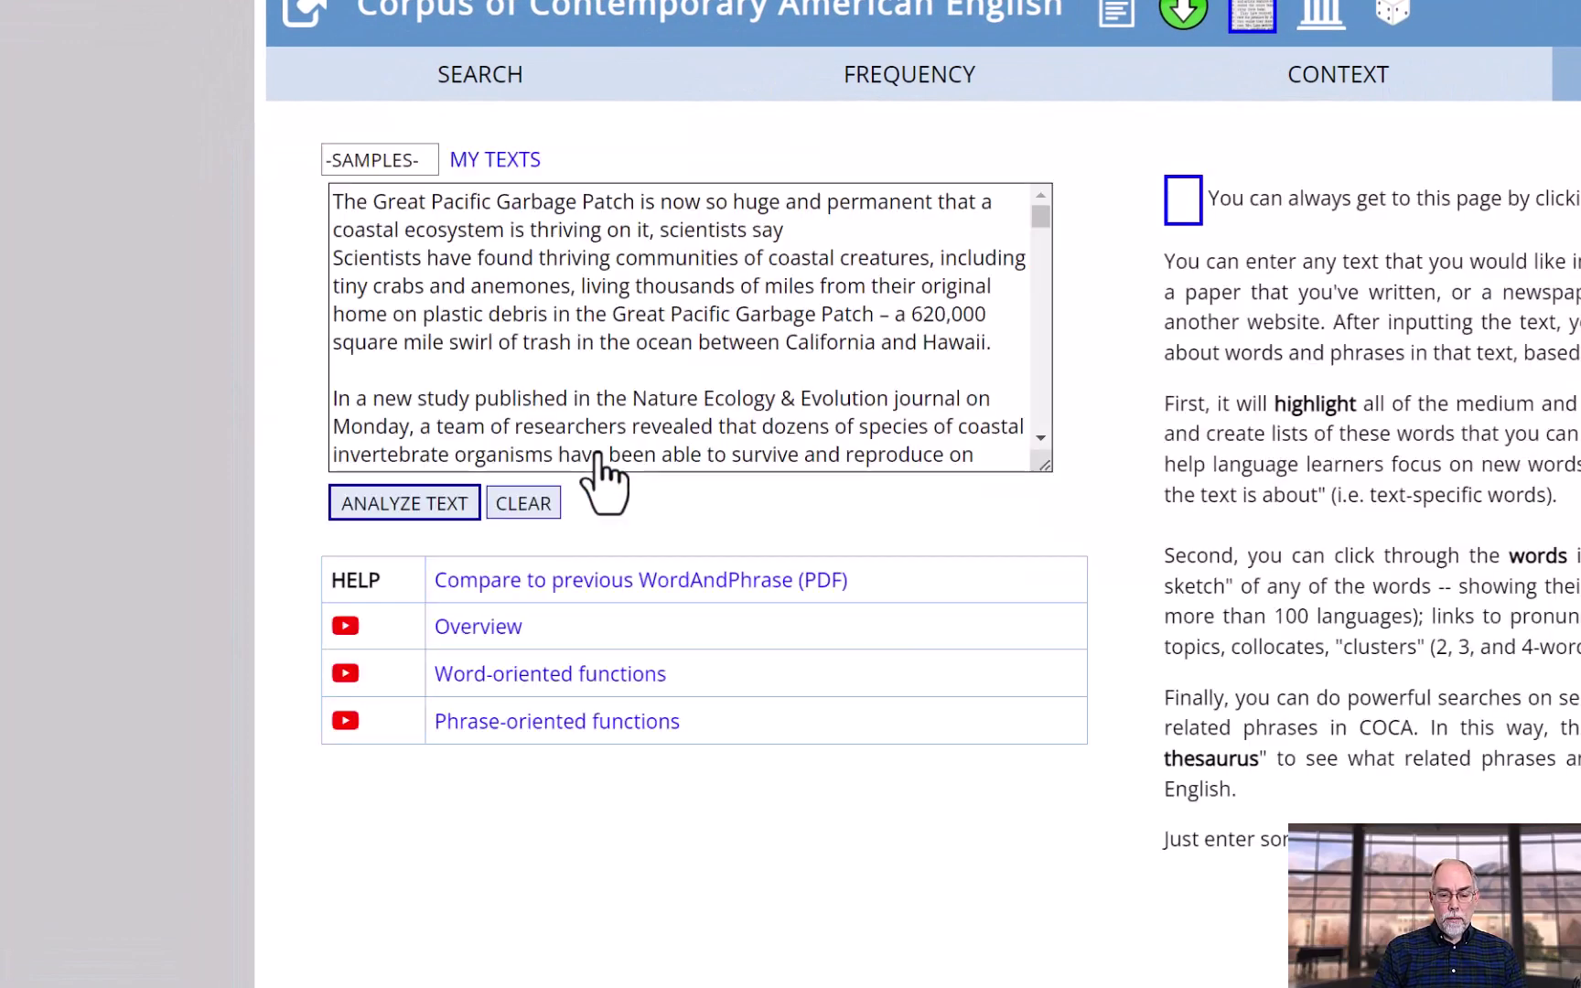
double_click(718, 317)
left_click(717, 319)
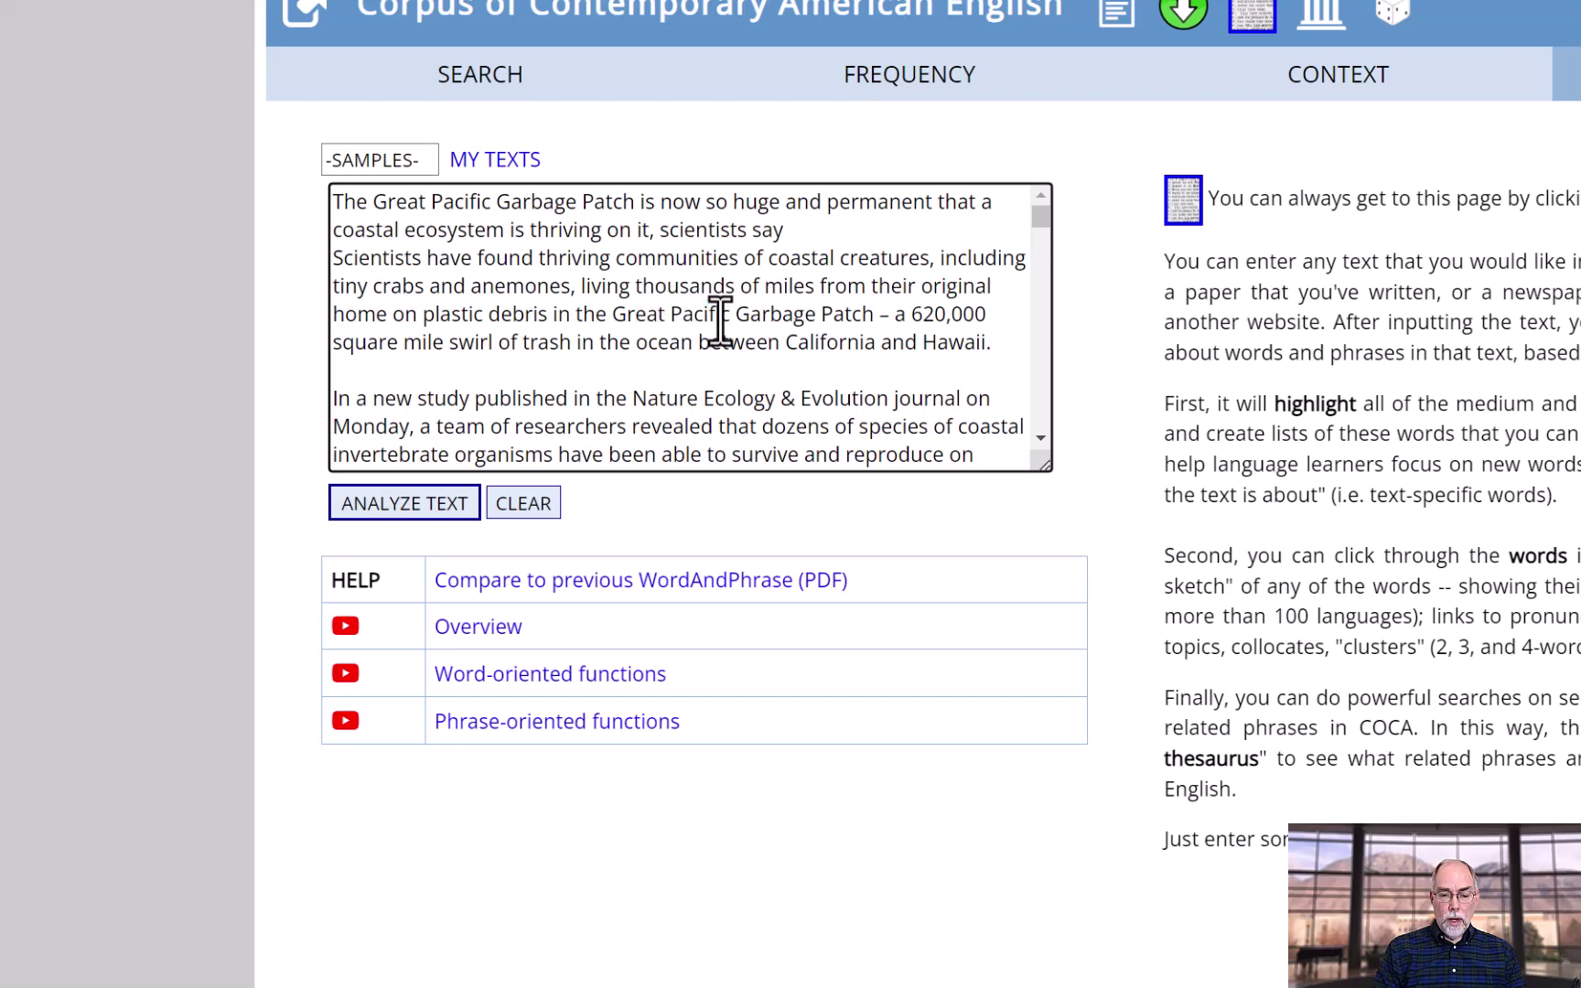
left_click(533, 371)
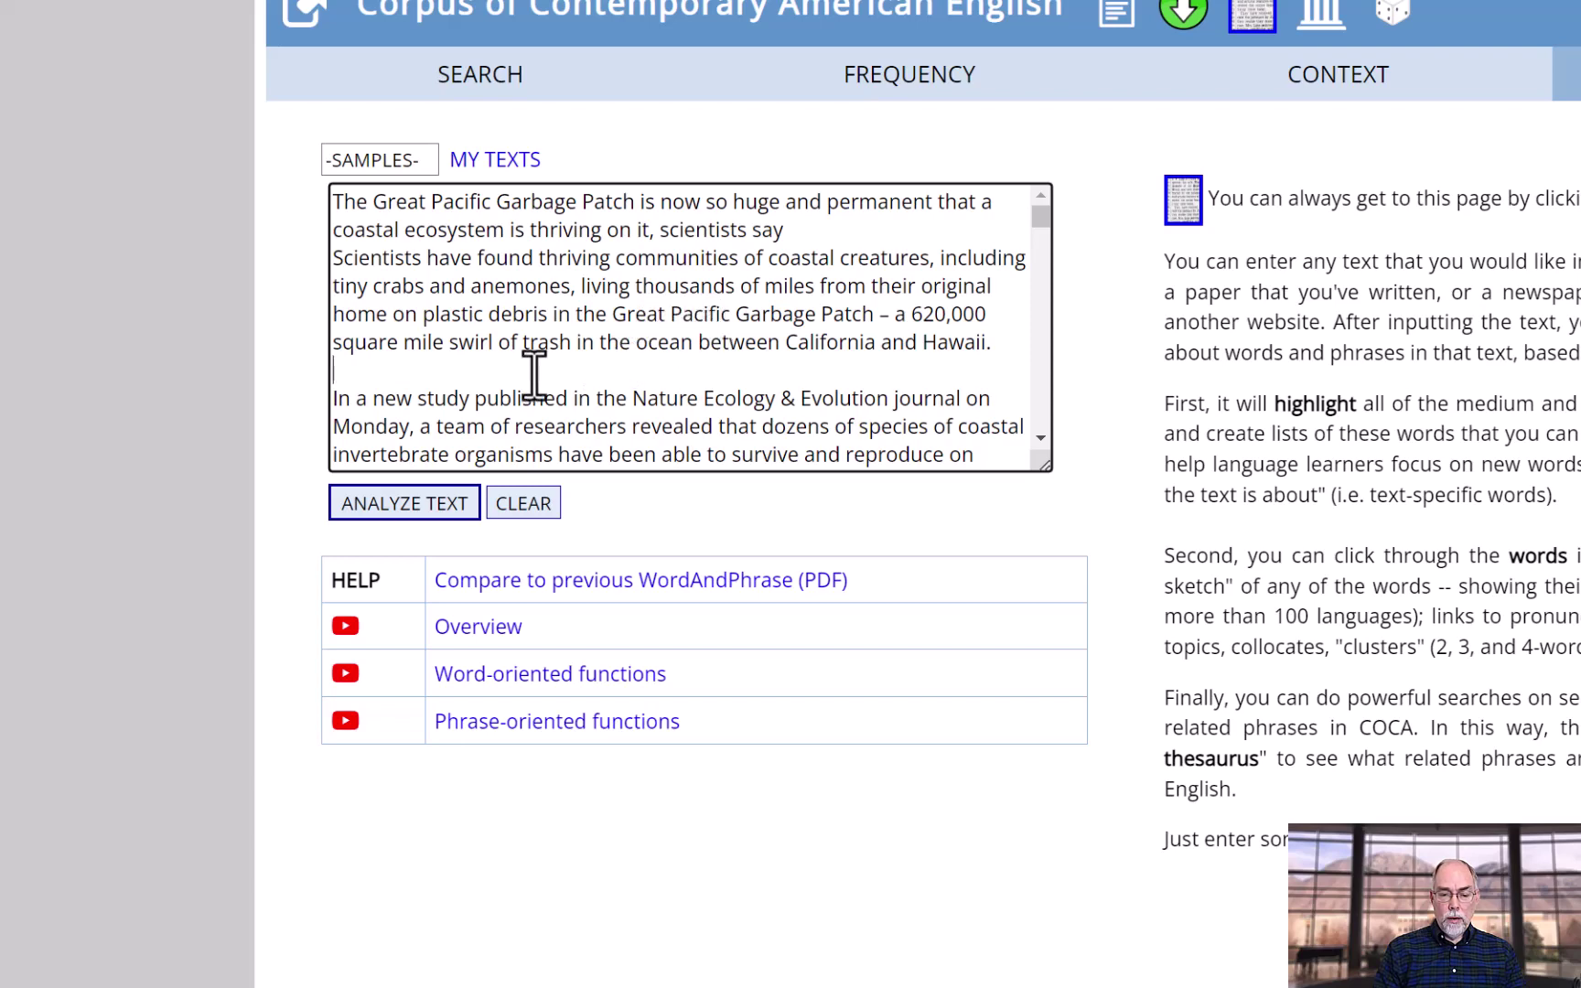
left_click(419, 503)
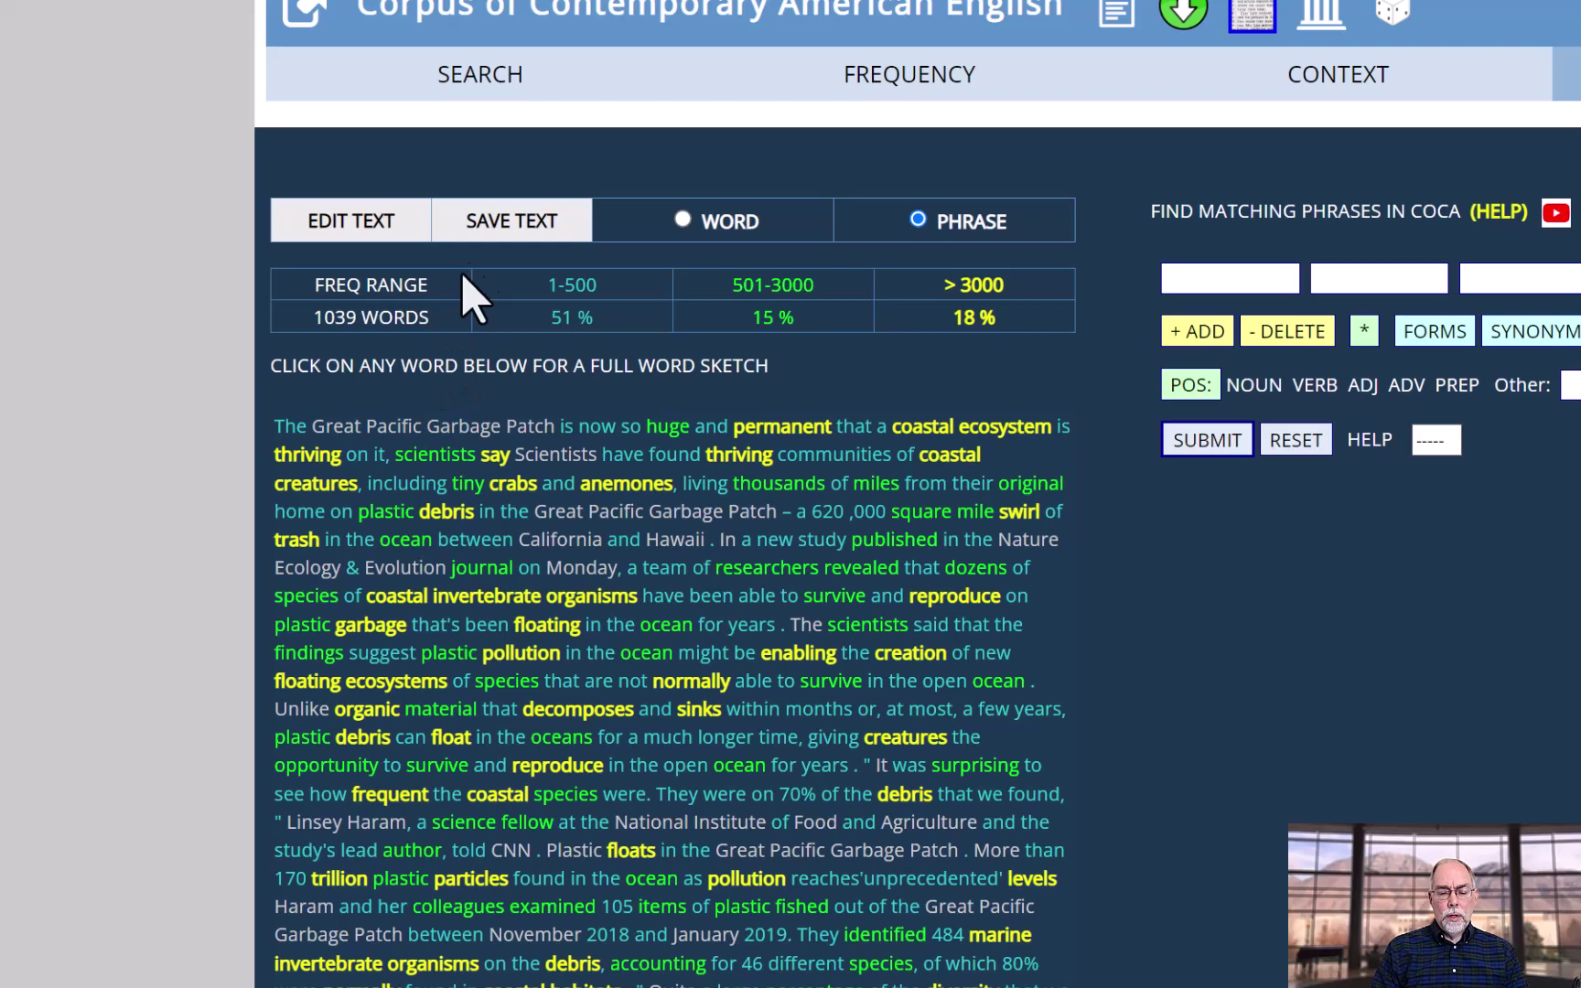
left_click(513, 224)
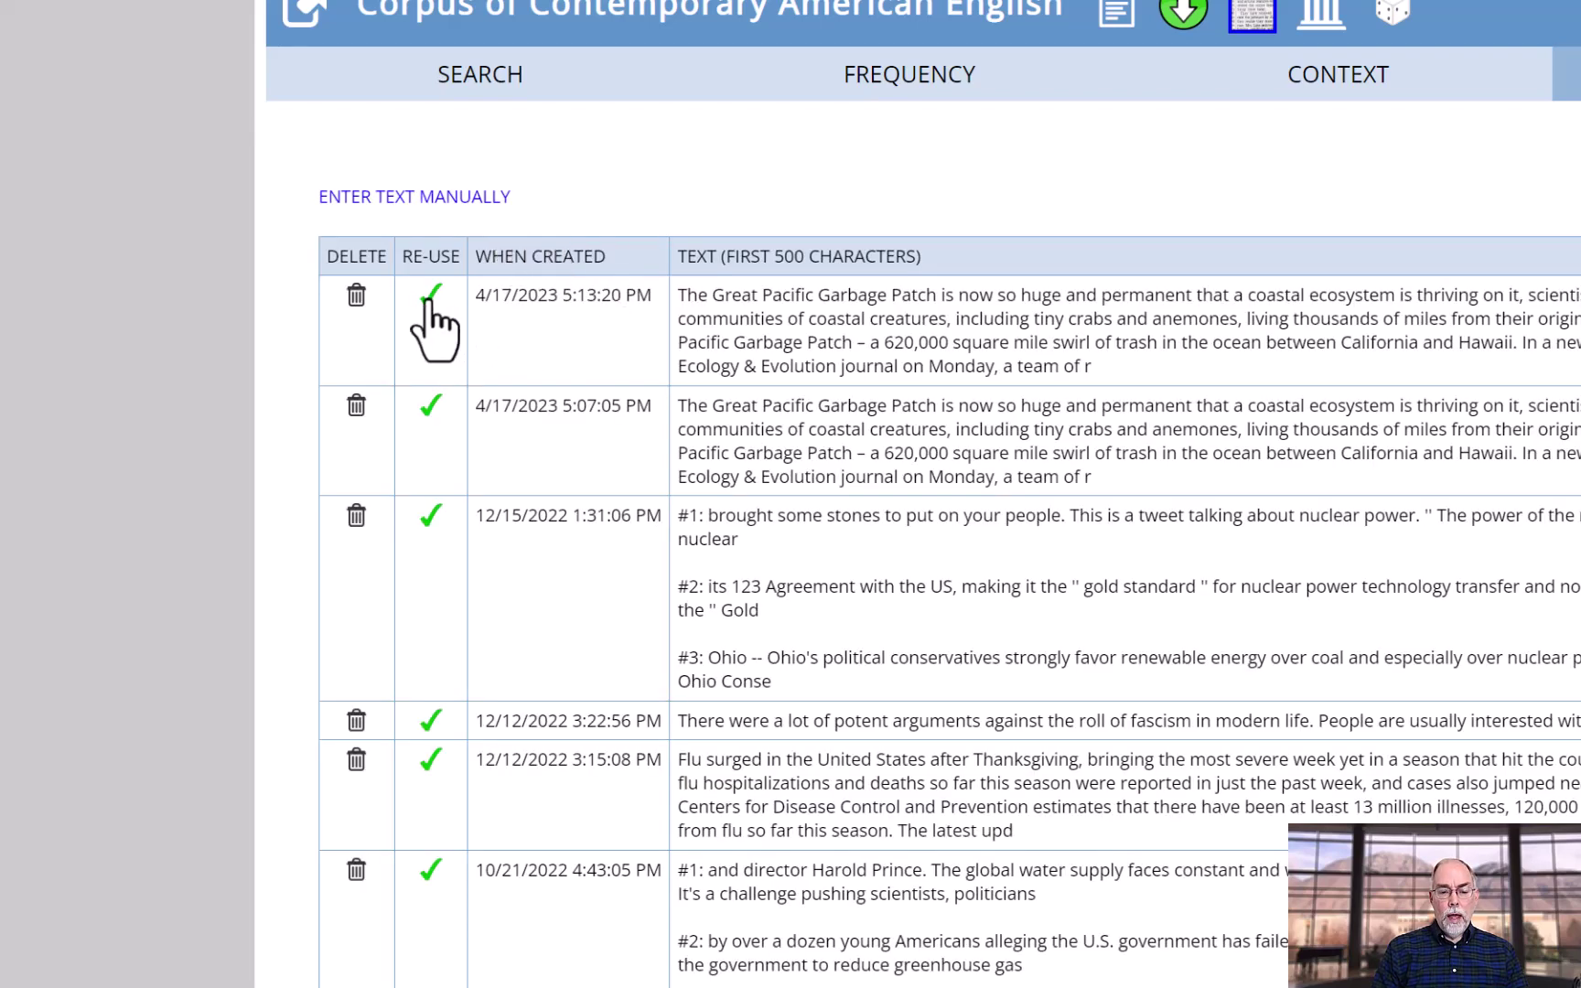
- Reload the newest saved garbage patch article from the saved-texts list
left_click(427, 304)
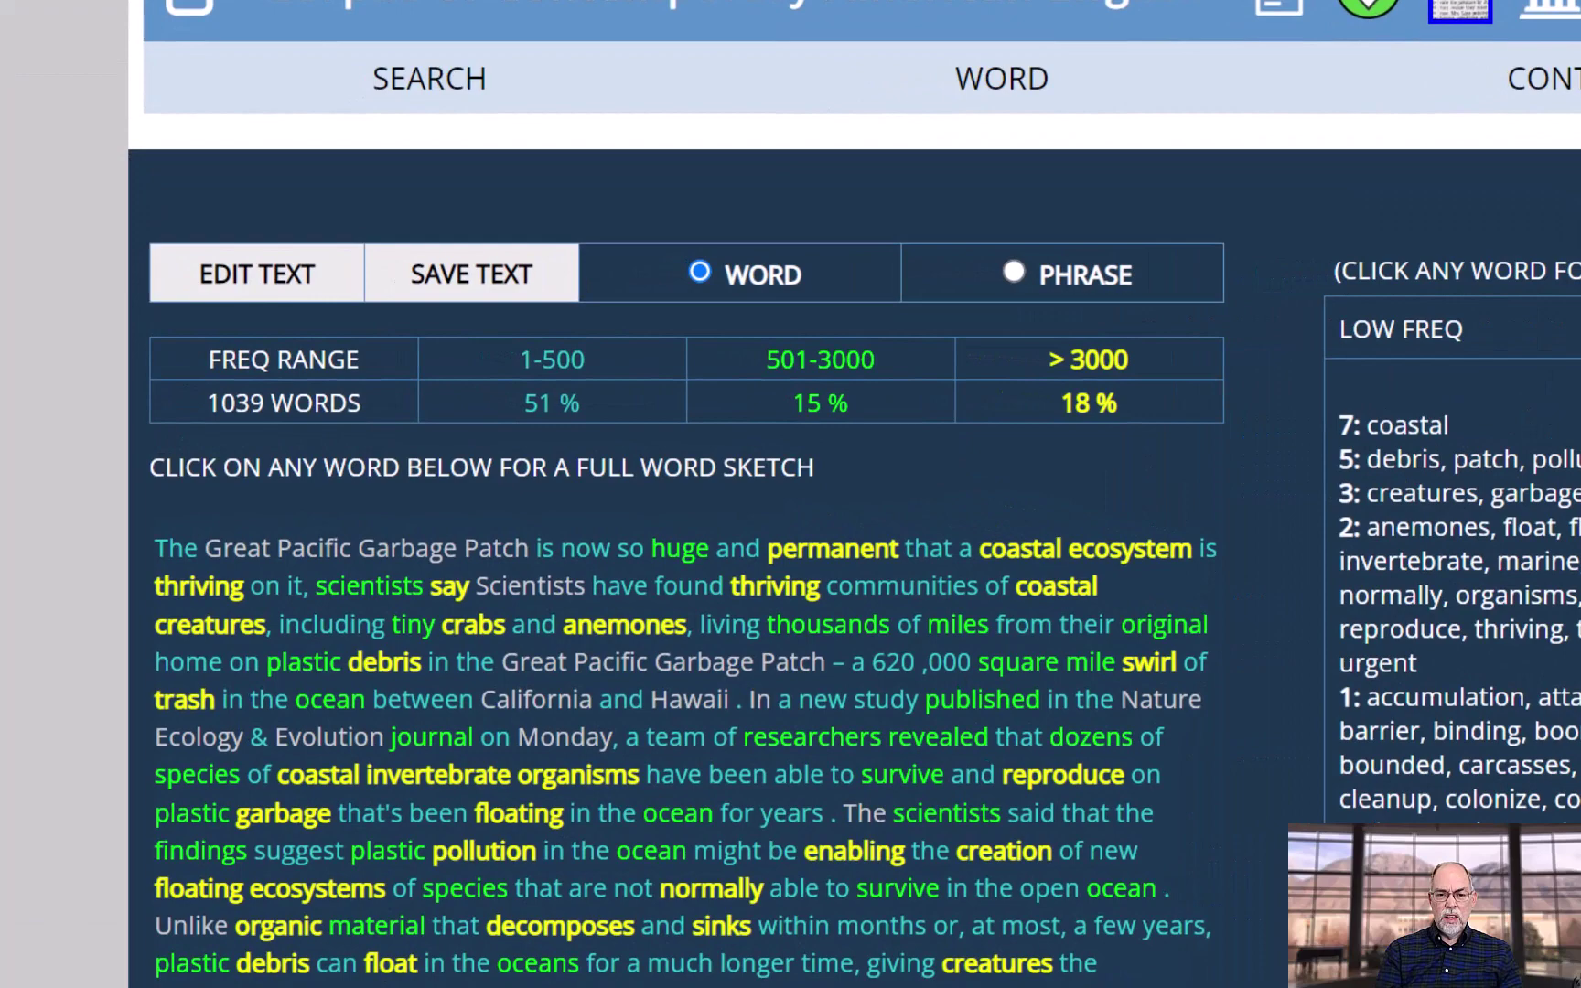
- Review the ecosystem word sketch and collocates table, then show its KWIC concordance lines
left_click(1130, 553)
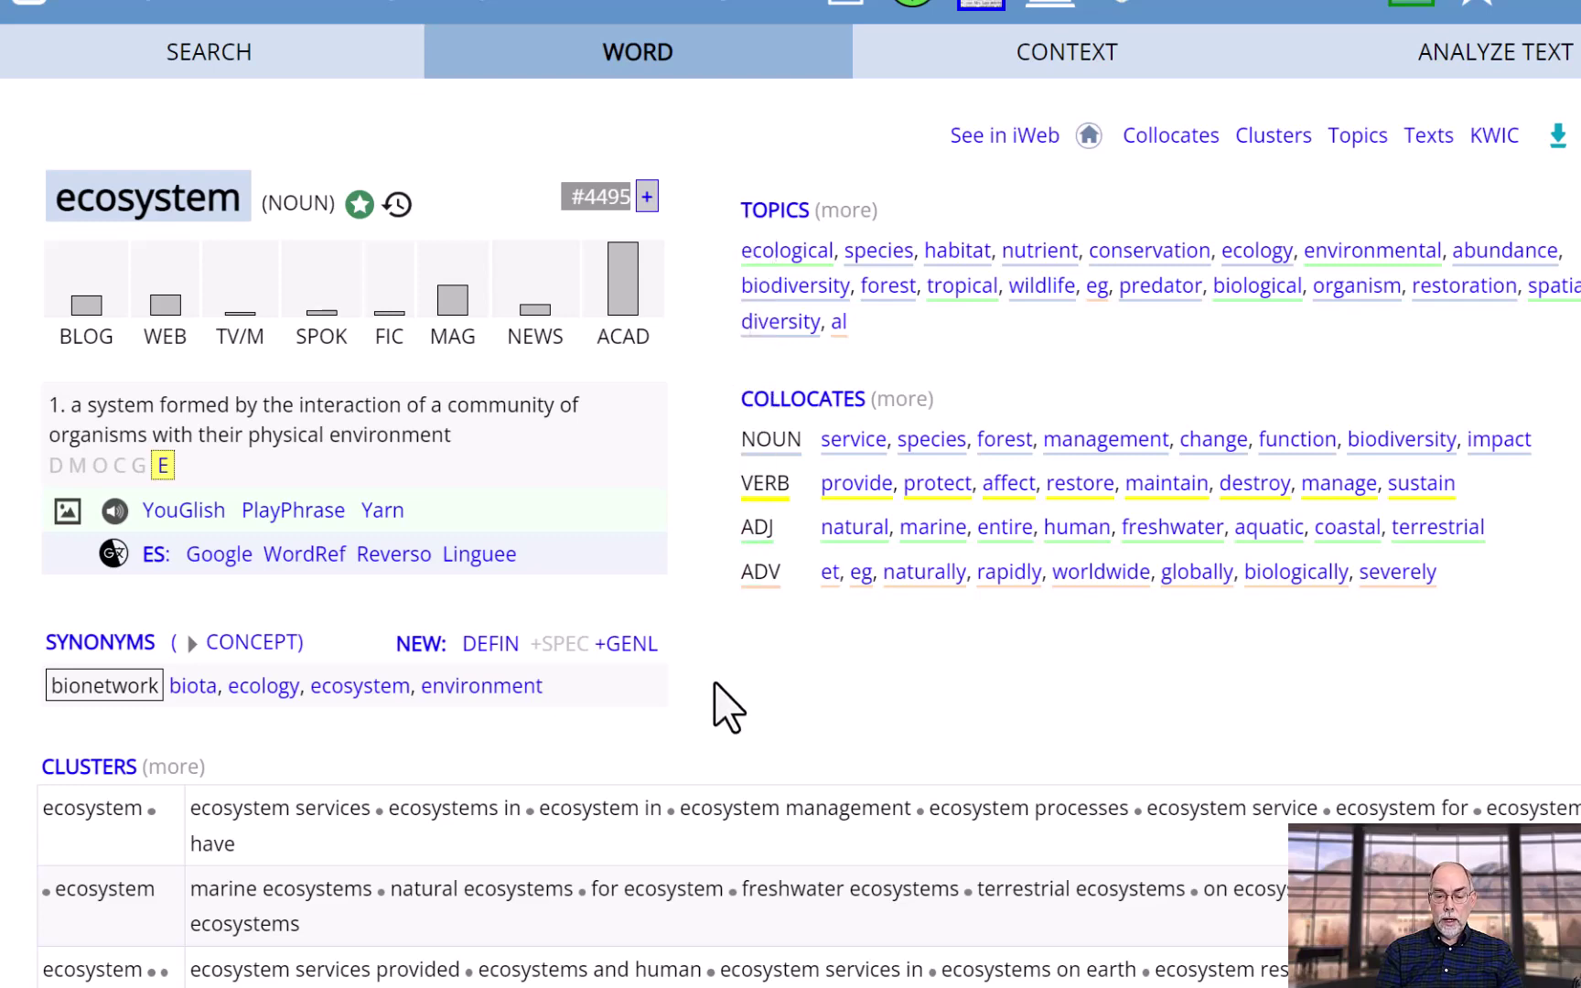
scroll(720, 748, "down", 2)
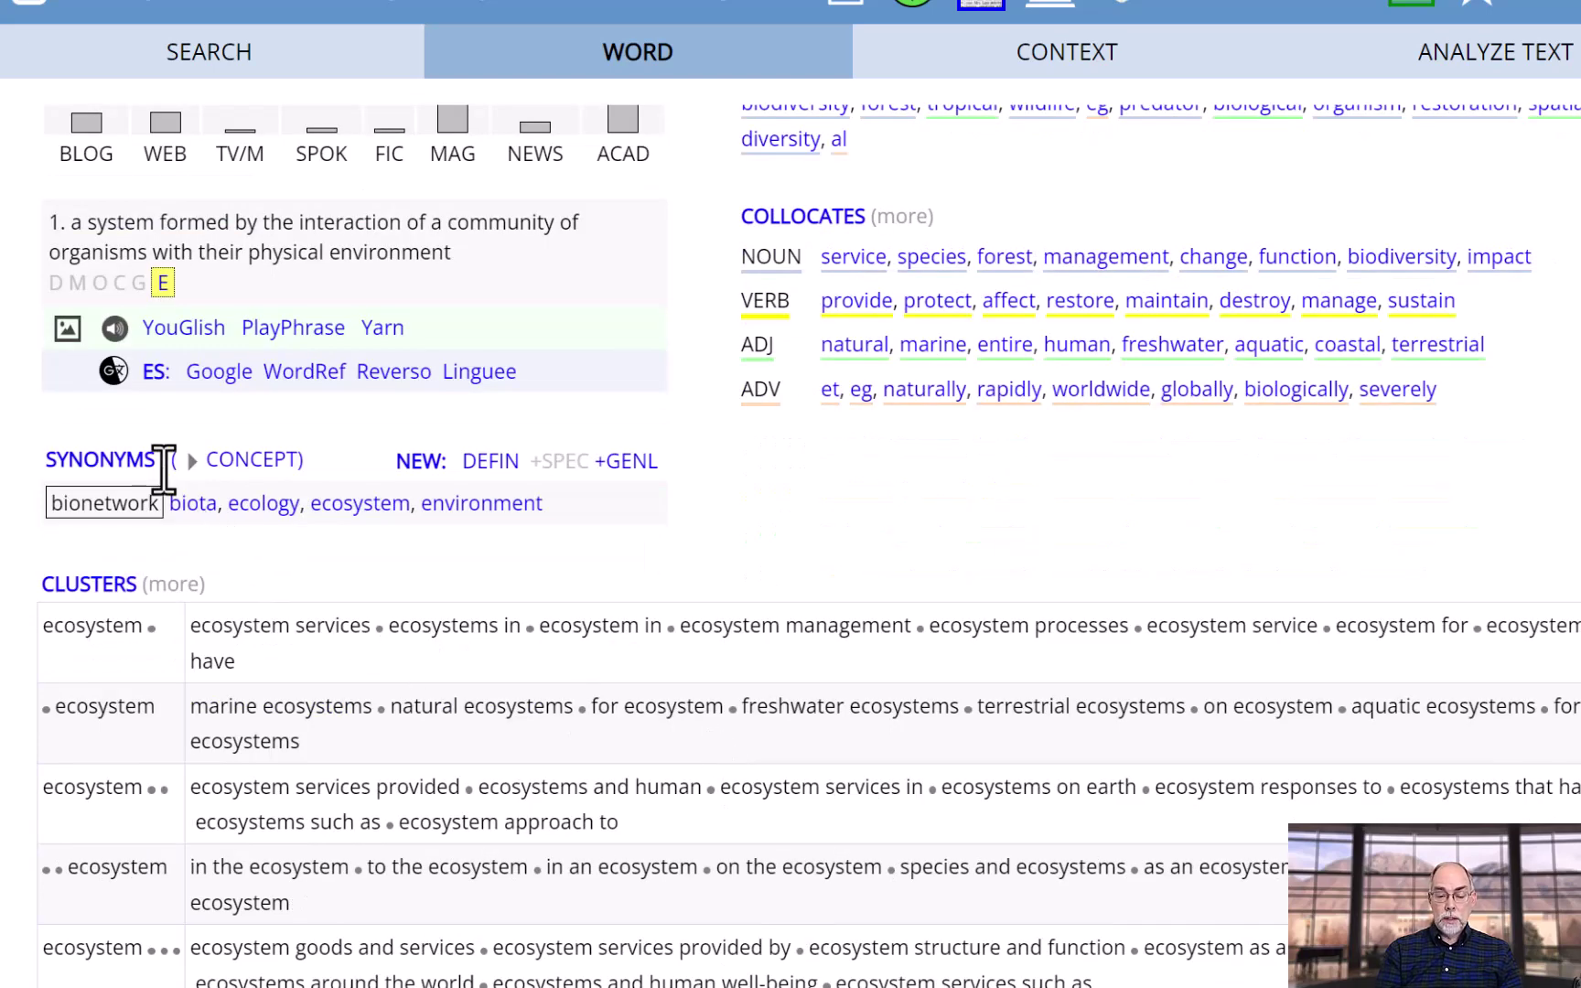
scroll(314, 625, "down", 1)
scroll(313, 625, "down", 4)
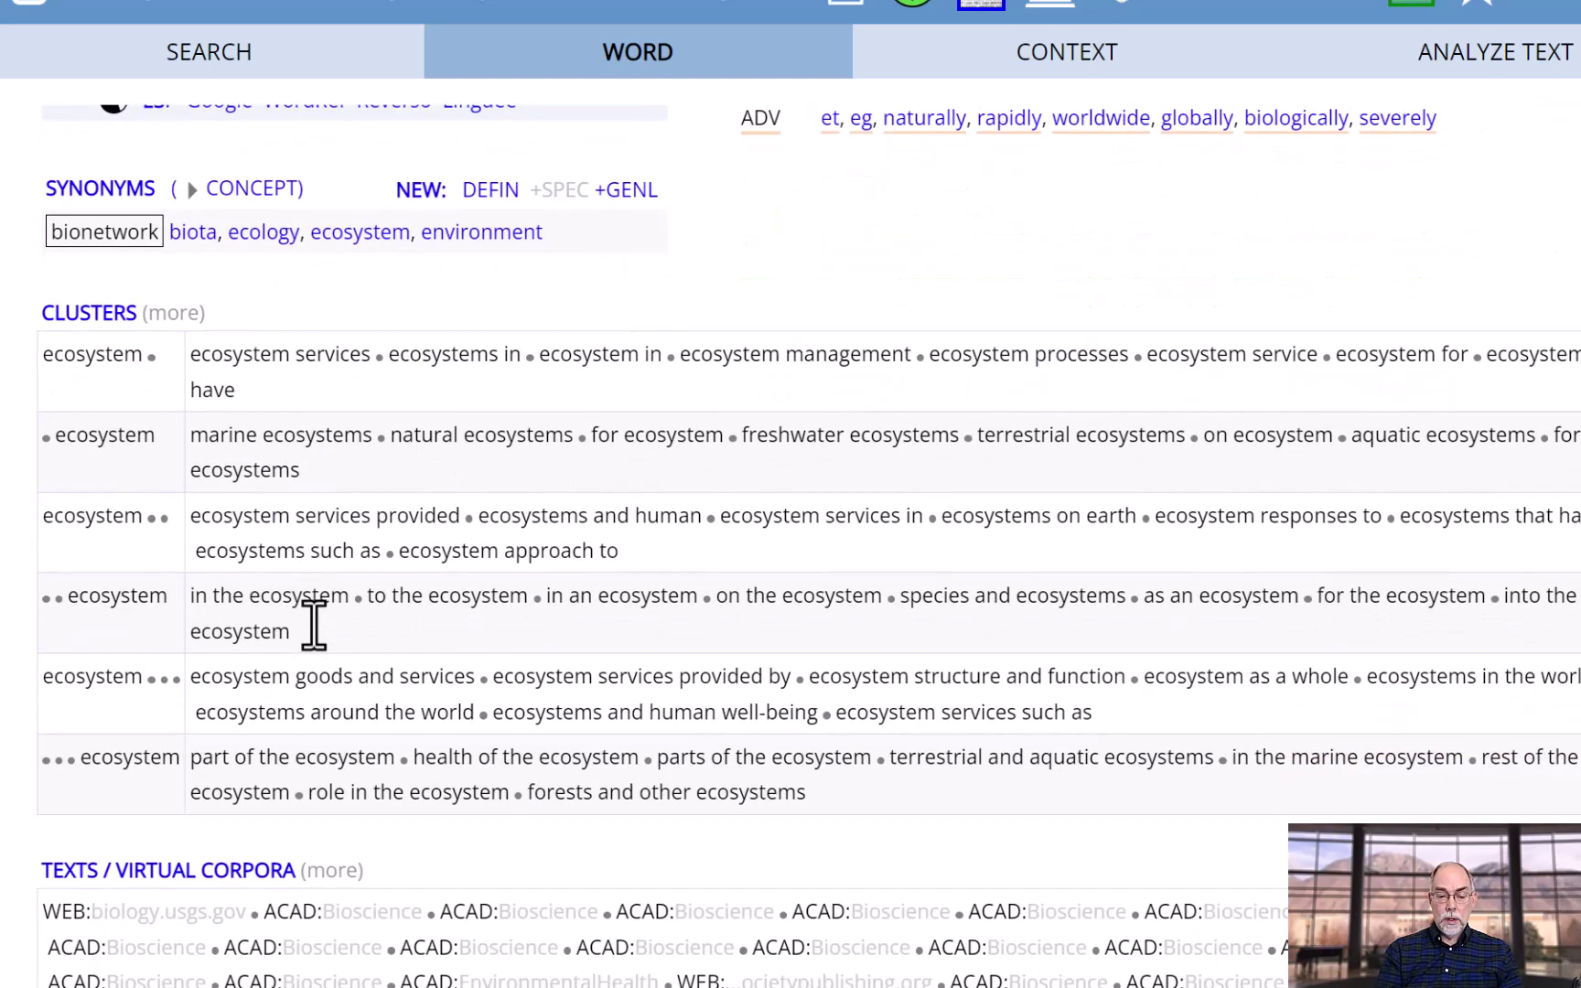
scroll(313, 625, "down", 1)
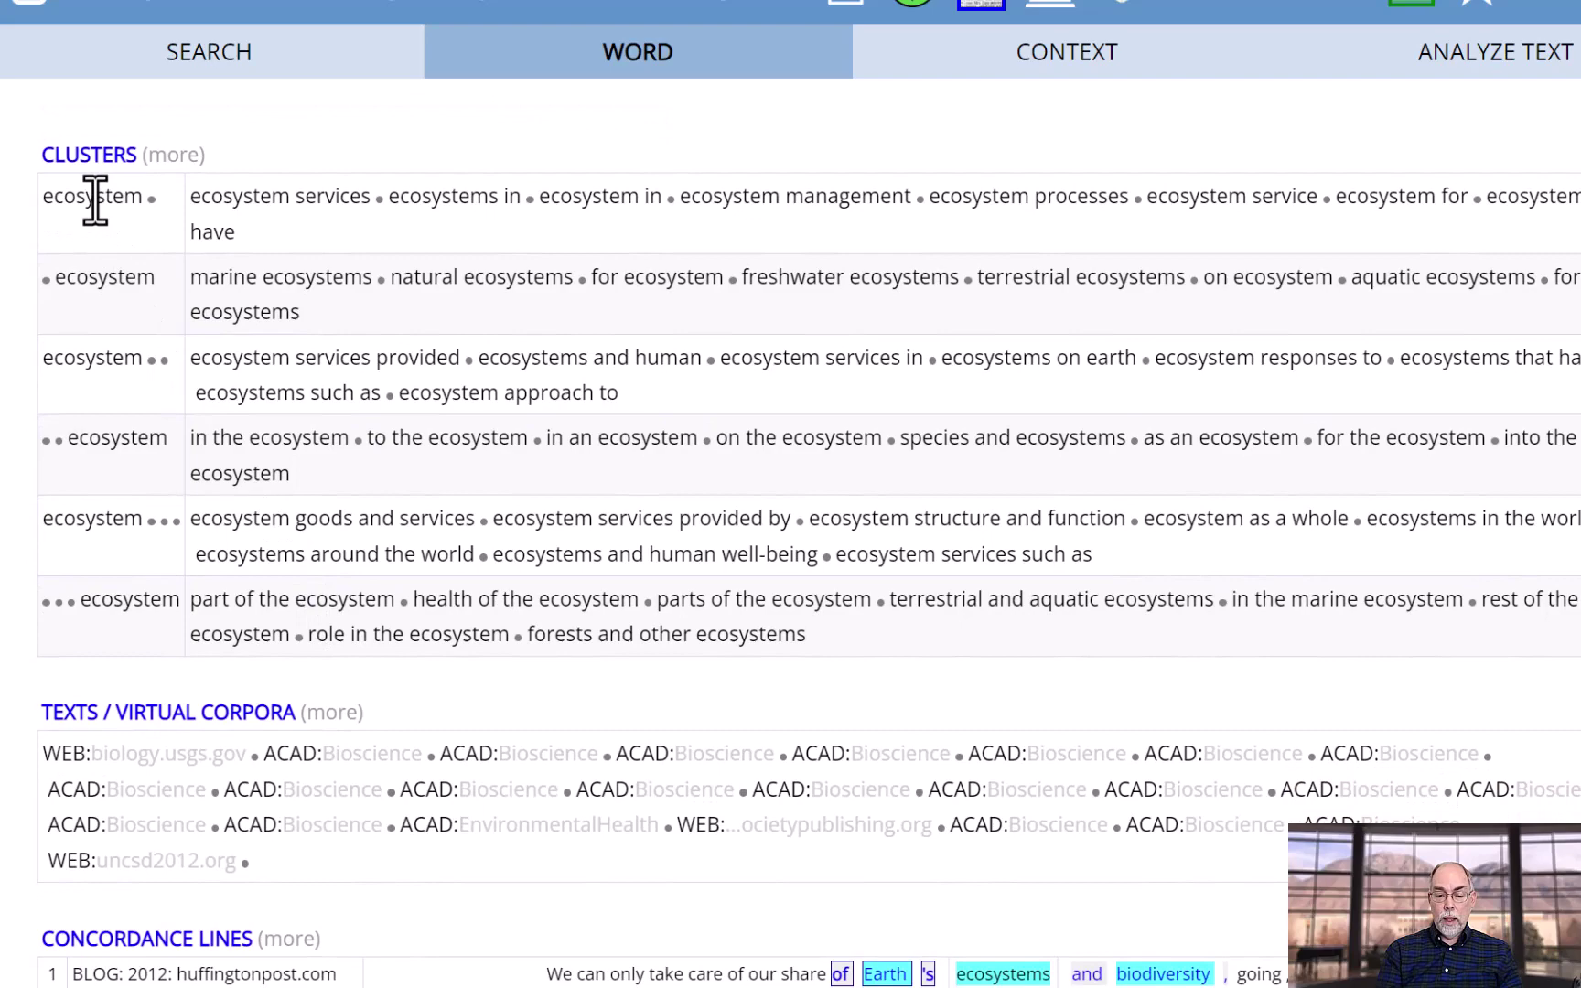
scroll(494, 758, "down", 3)
scroll(493, 758, "down", 2)
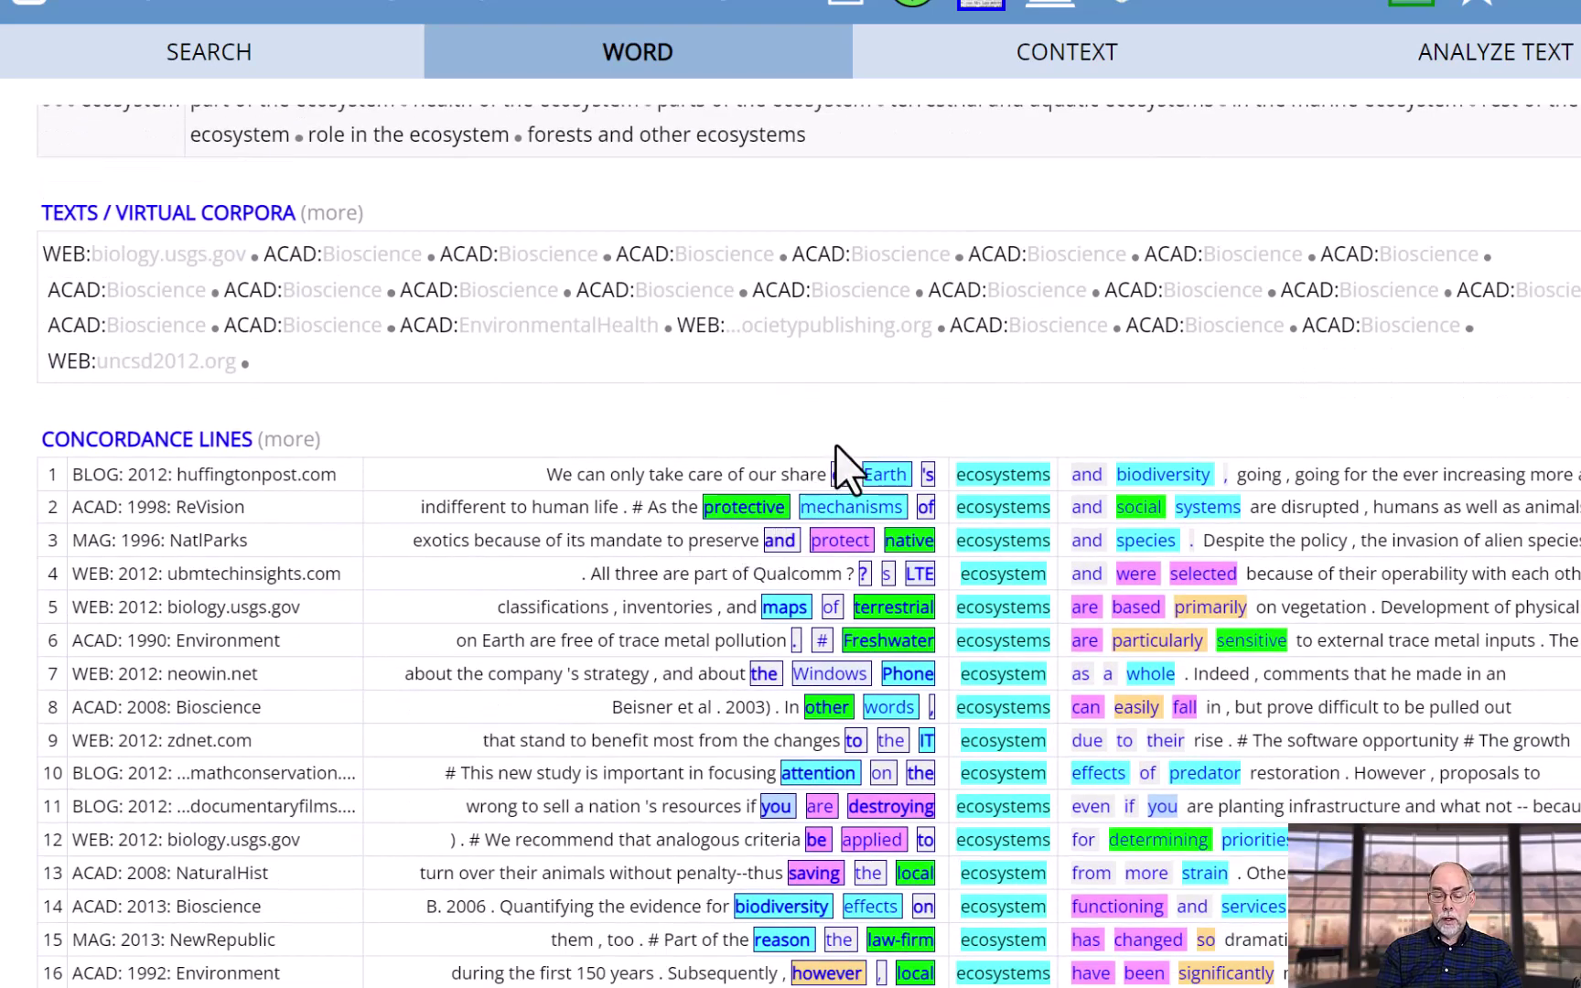
scroll(846, 468, "down", 2)
scroll(846, 468, "up", 10)
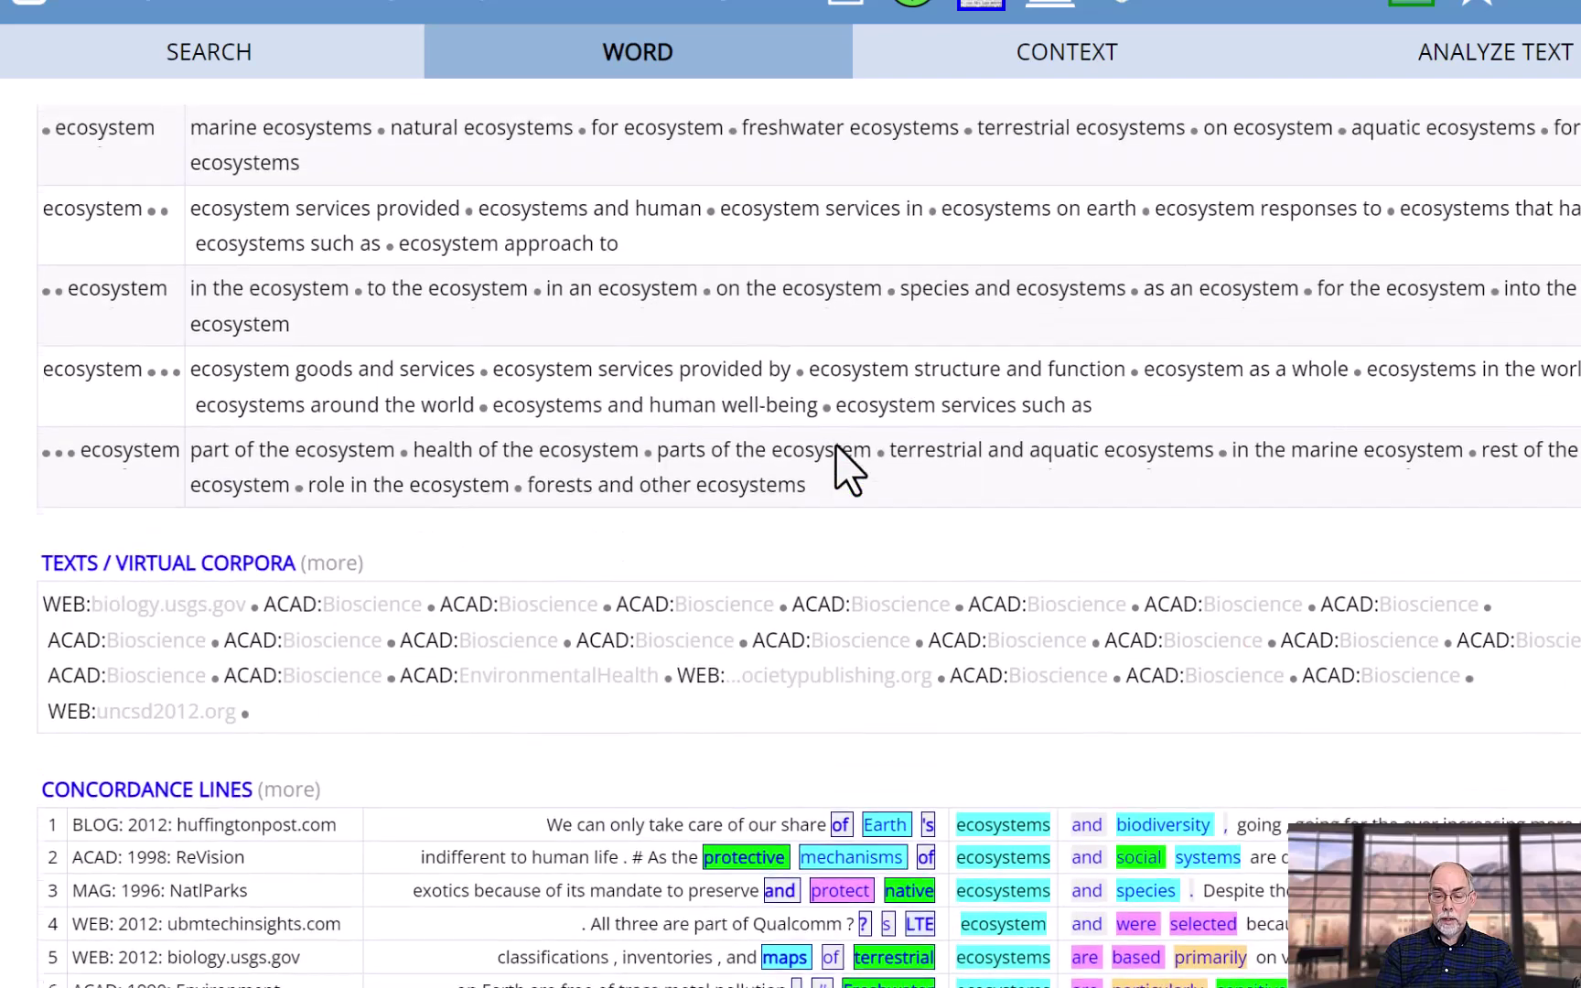
scroll(846, 468, "up", 3)
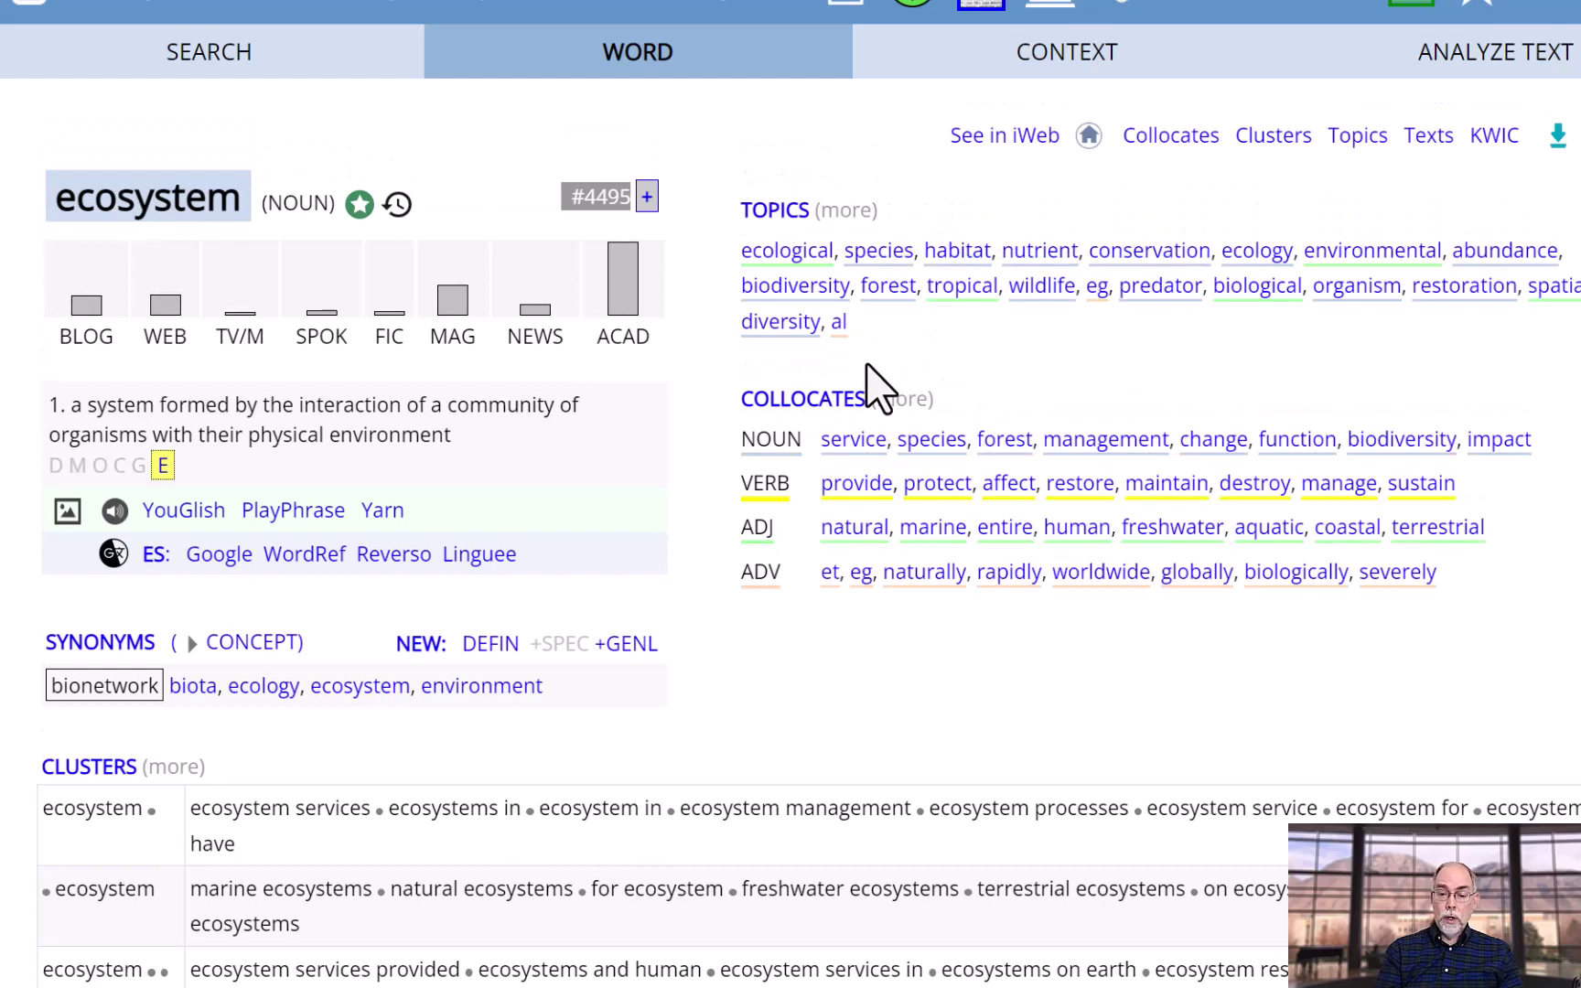
left_click(792, 403)
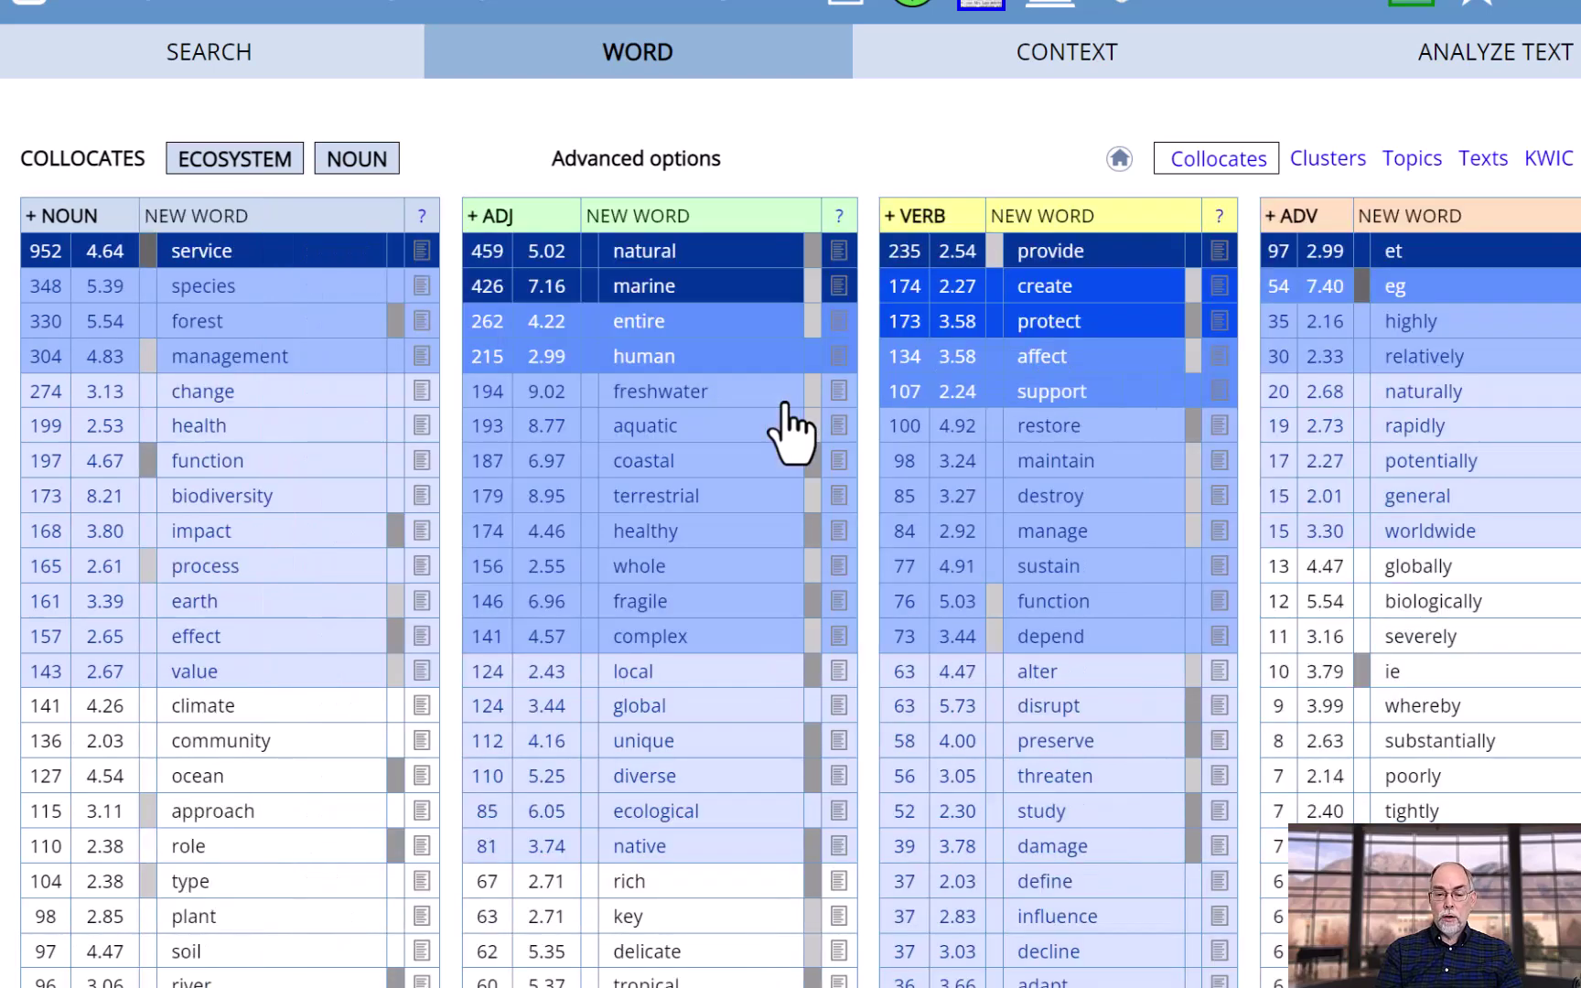
left_click(1119, 166)
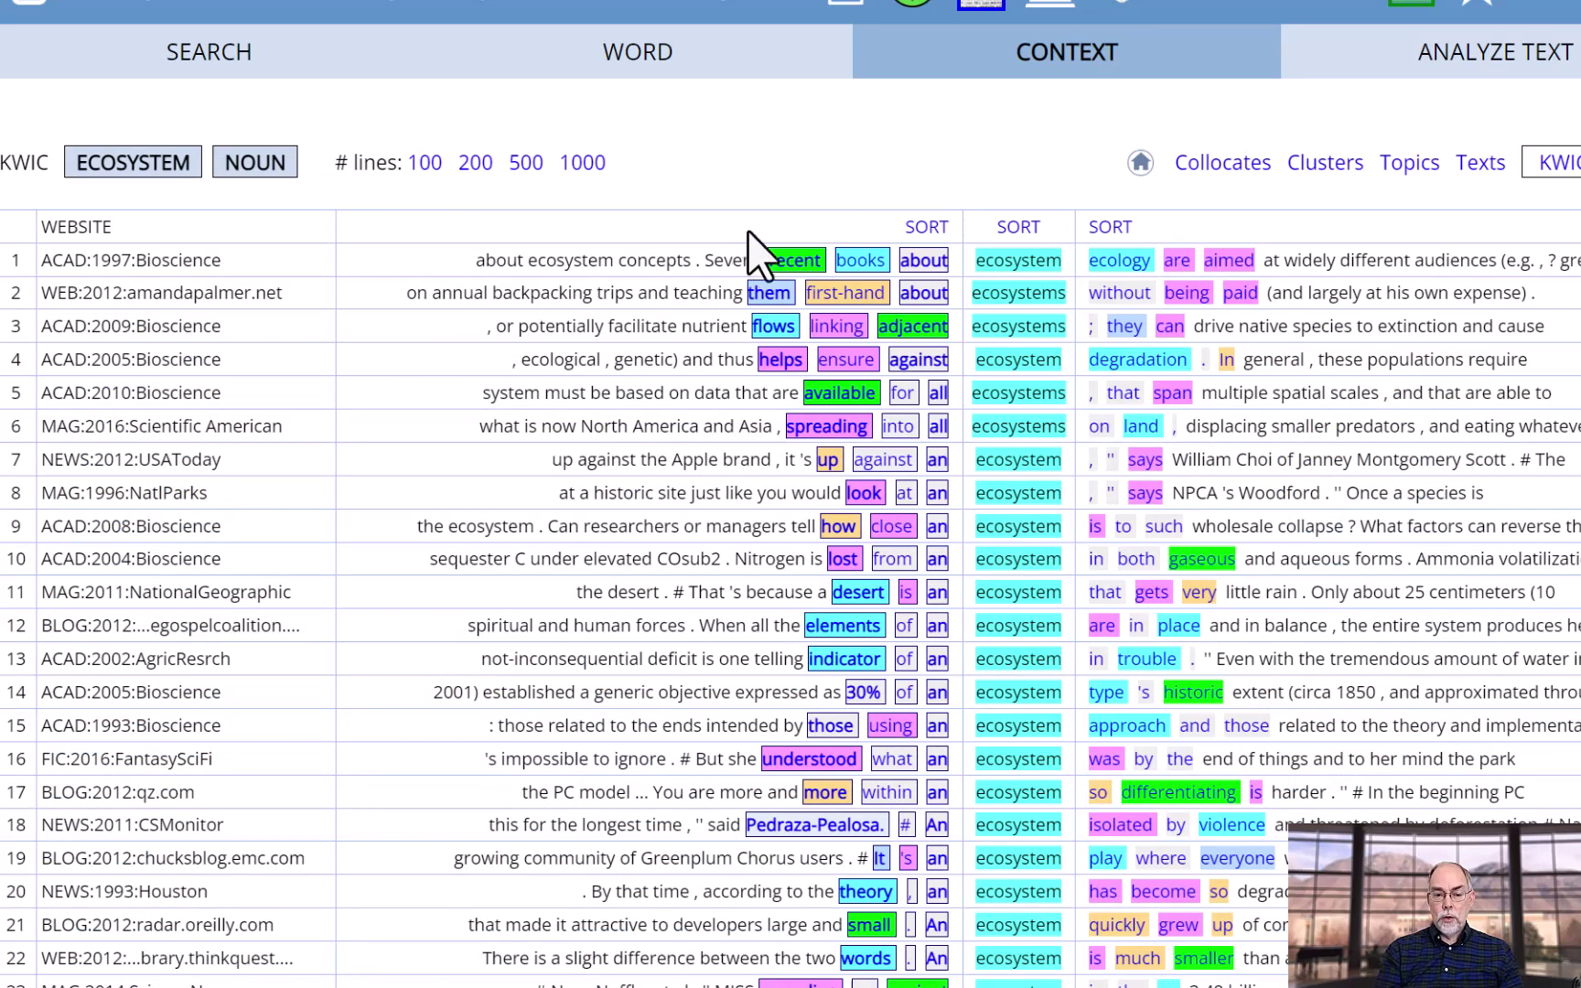
- Sort the ecosystem concordance by the preceding word, scan the lines, and return to the article
left_click(912, 228)
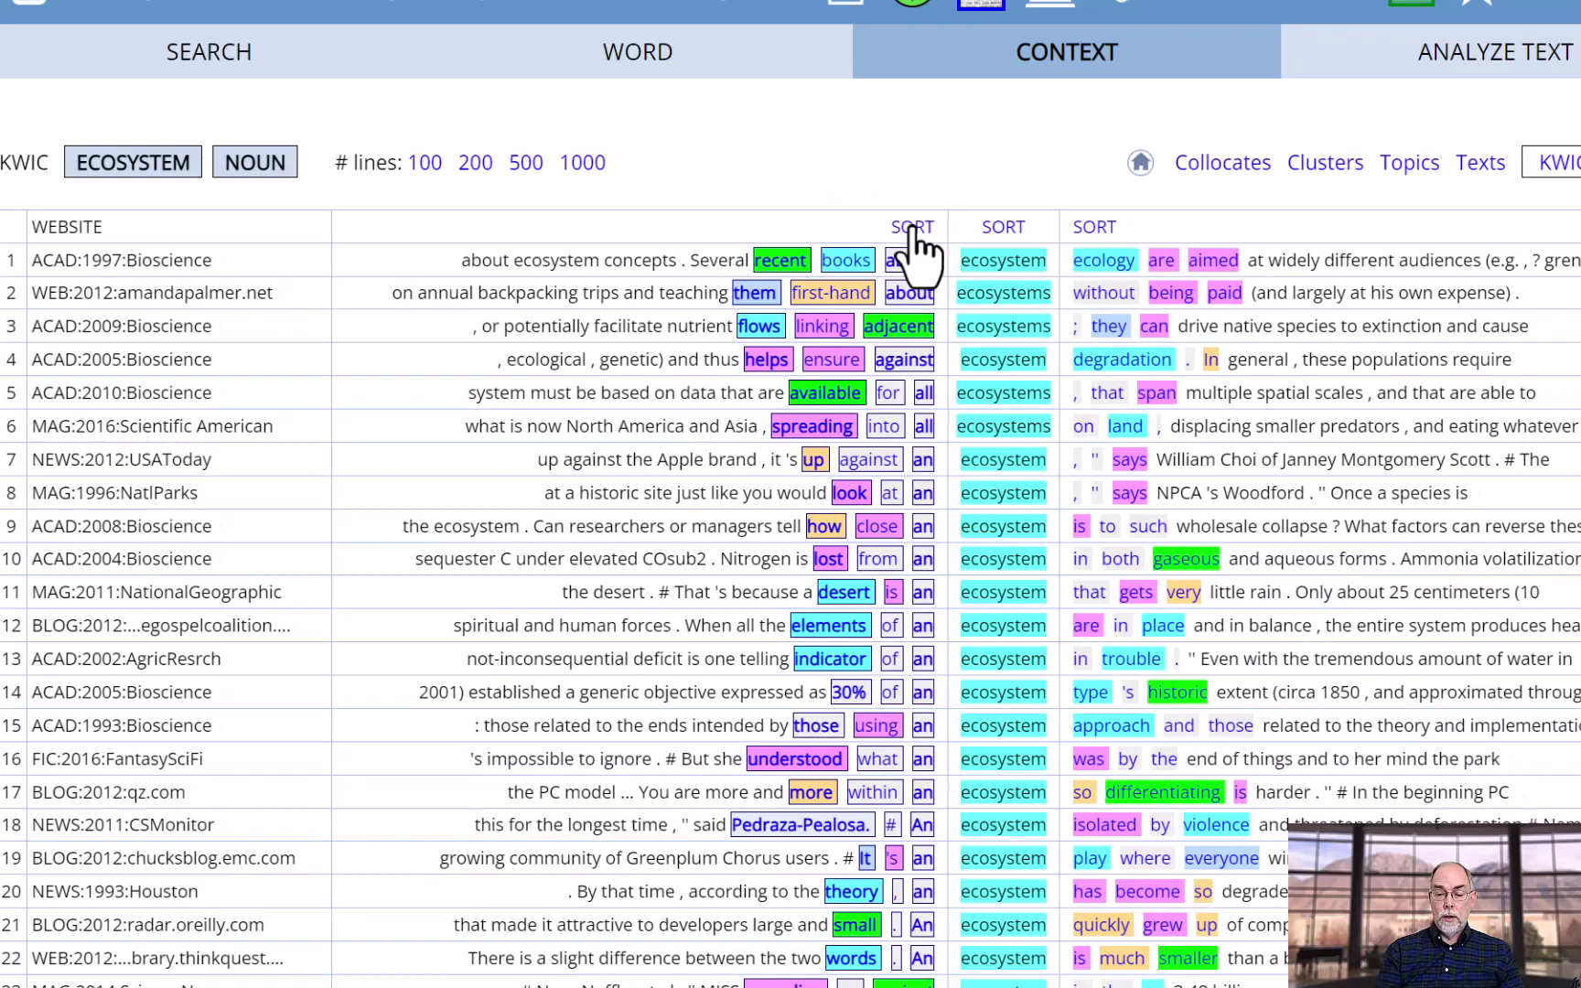
scroll(806, 640, "down", 20)
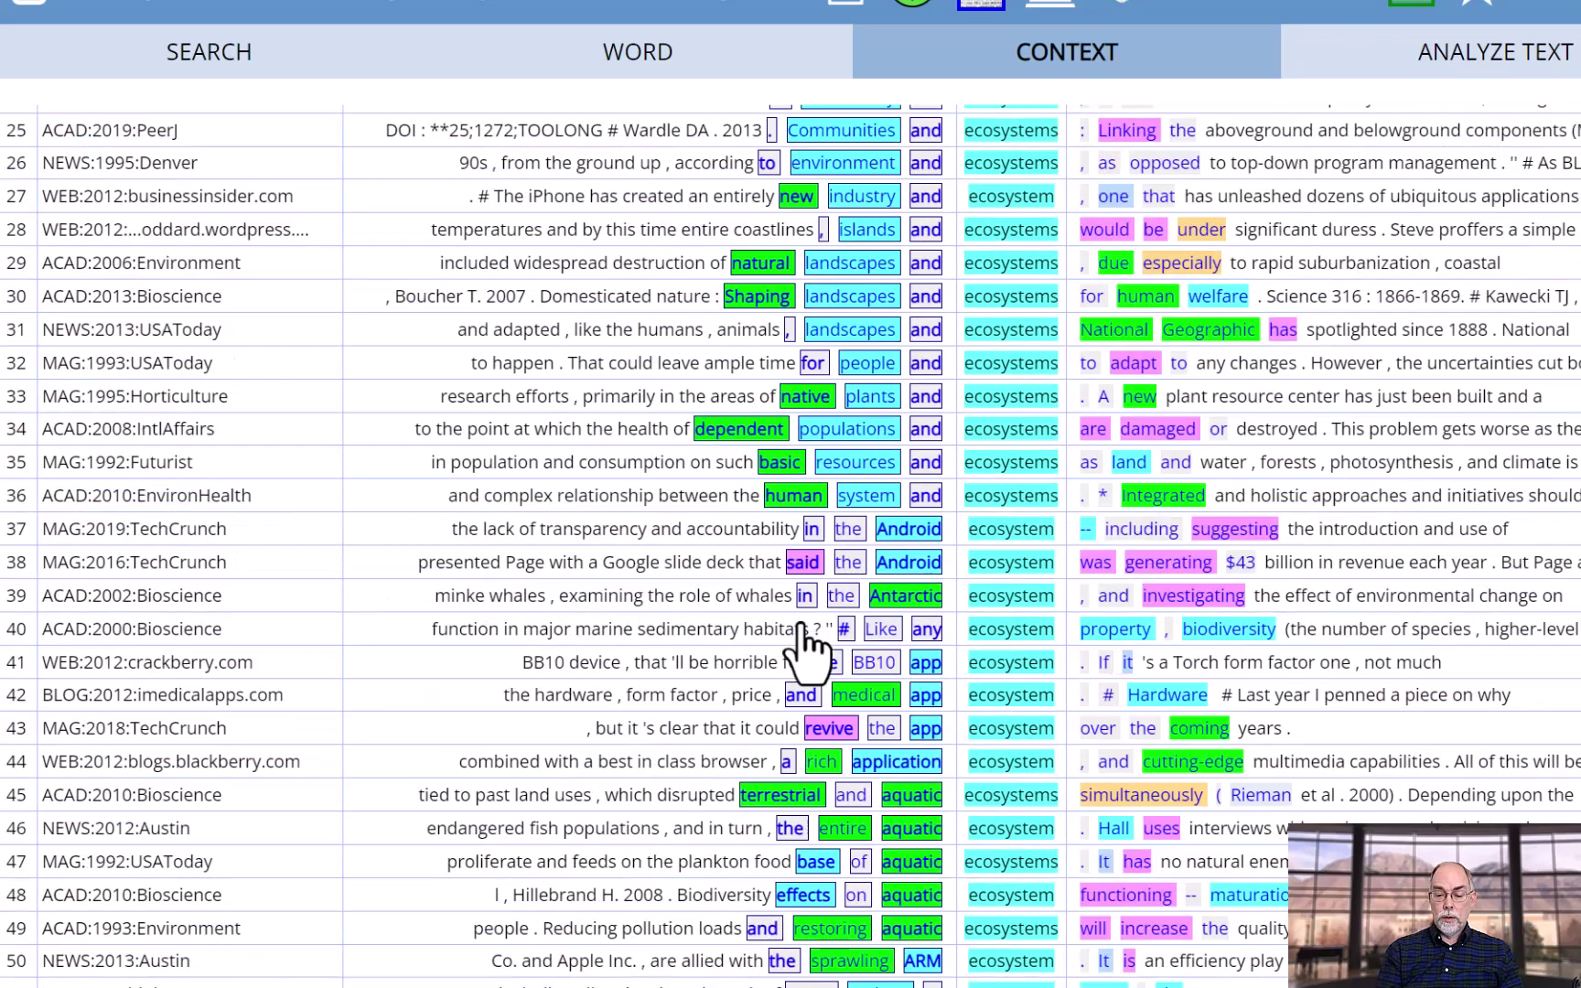
scroll(807, 640, "down", 20)
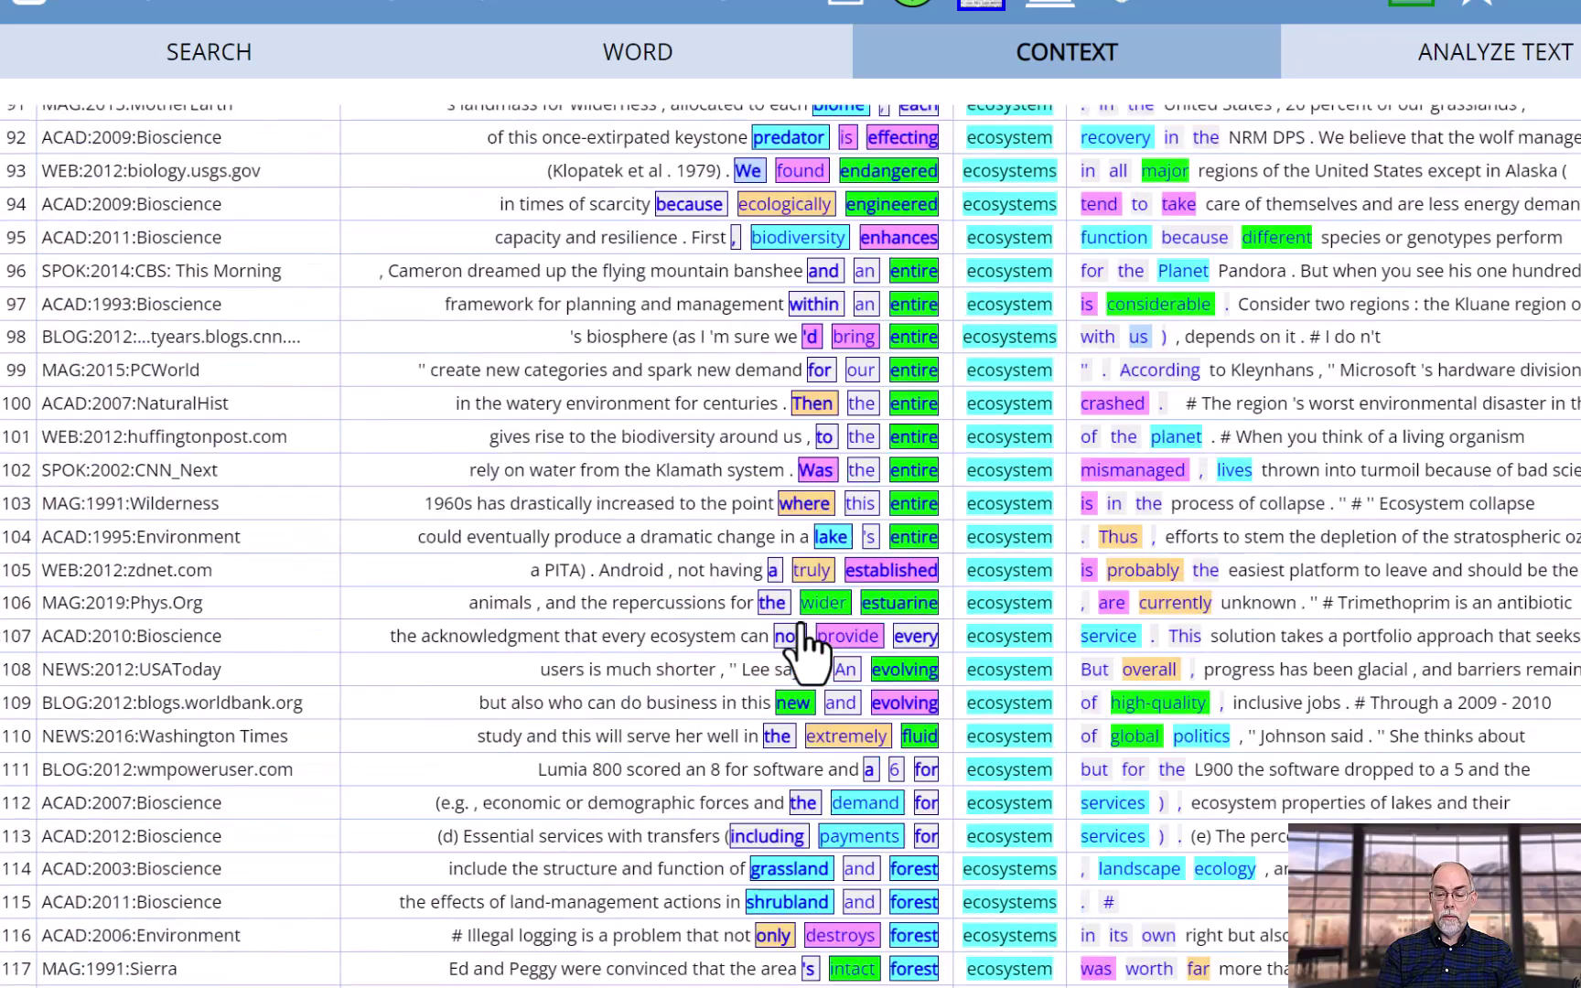
scroll(808, 640, "down", 20)
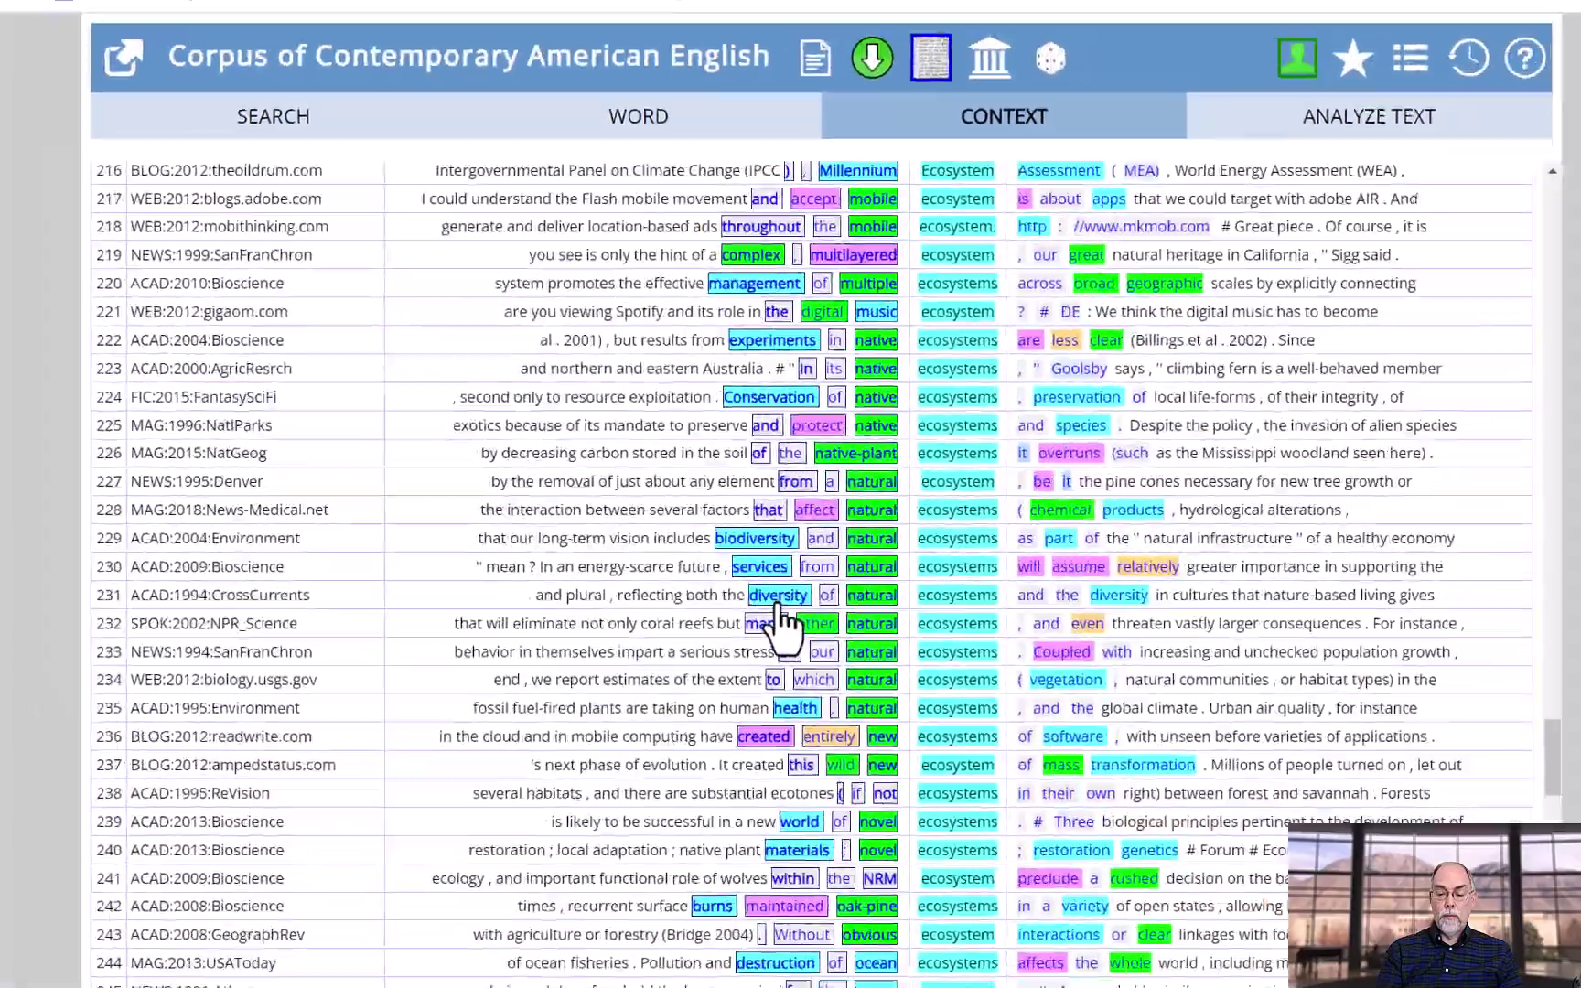
left_click(1368, 116)
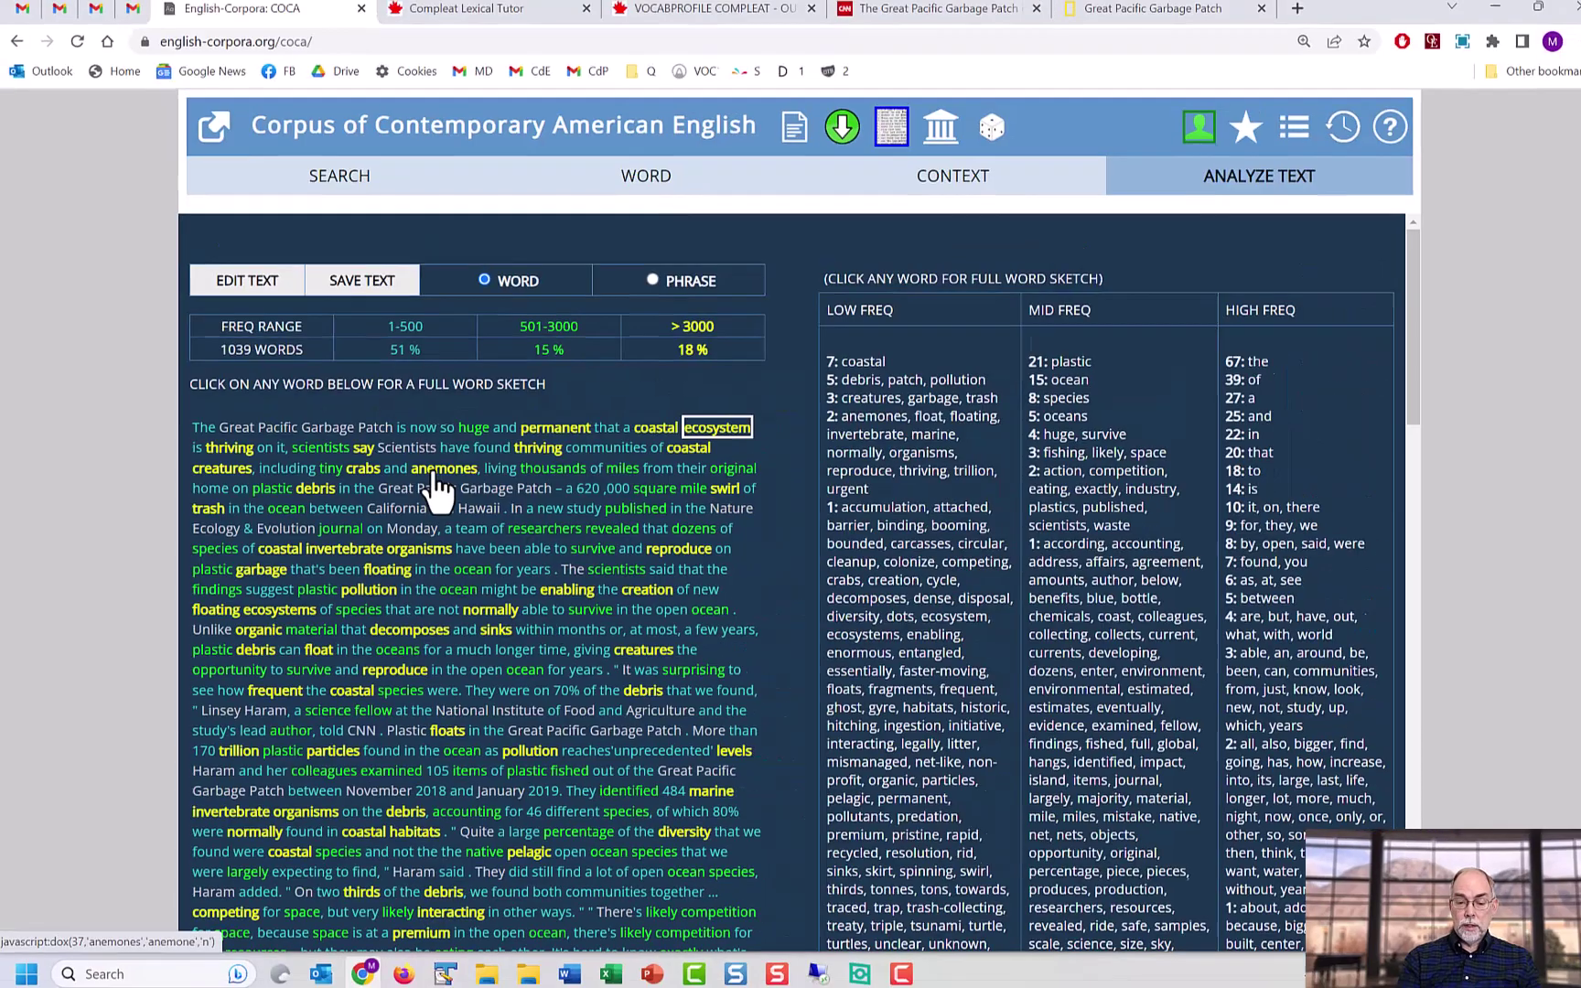
left_click(595, 468)
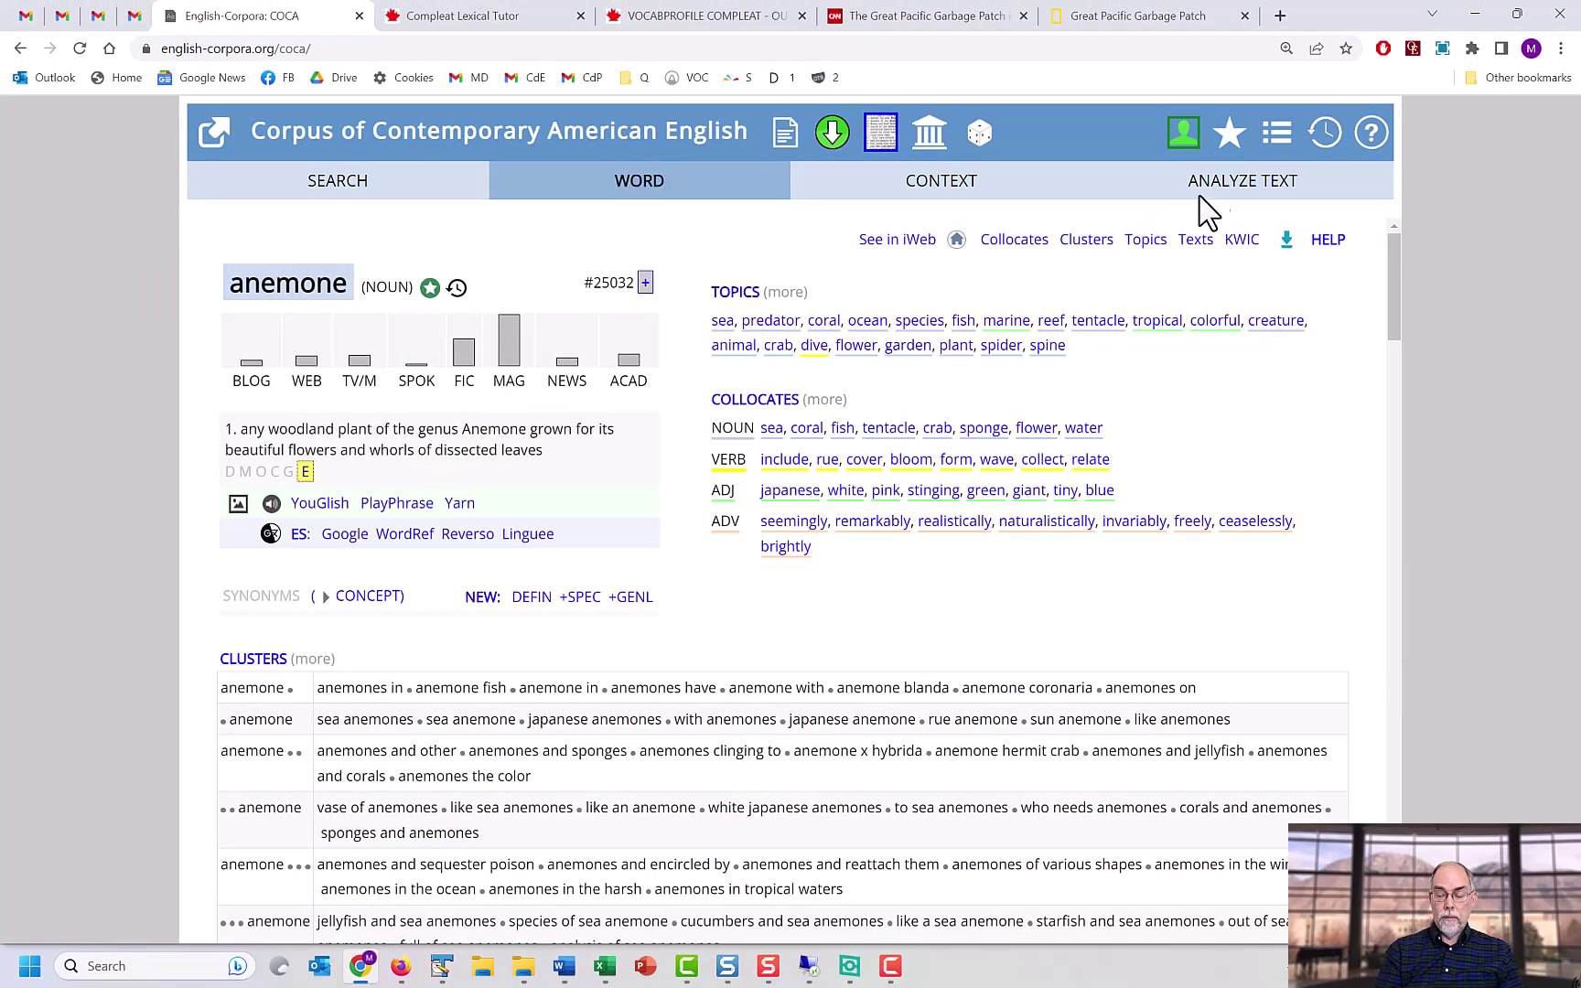
left_click(1230, 187)
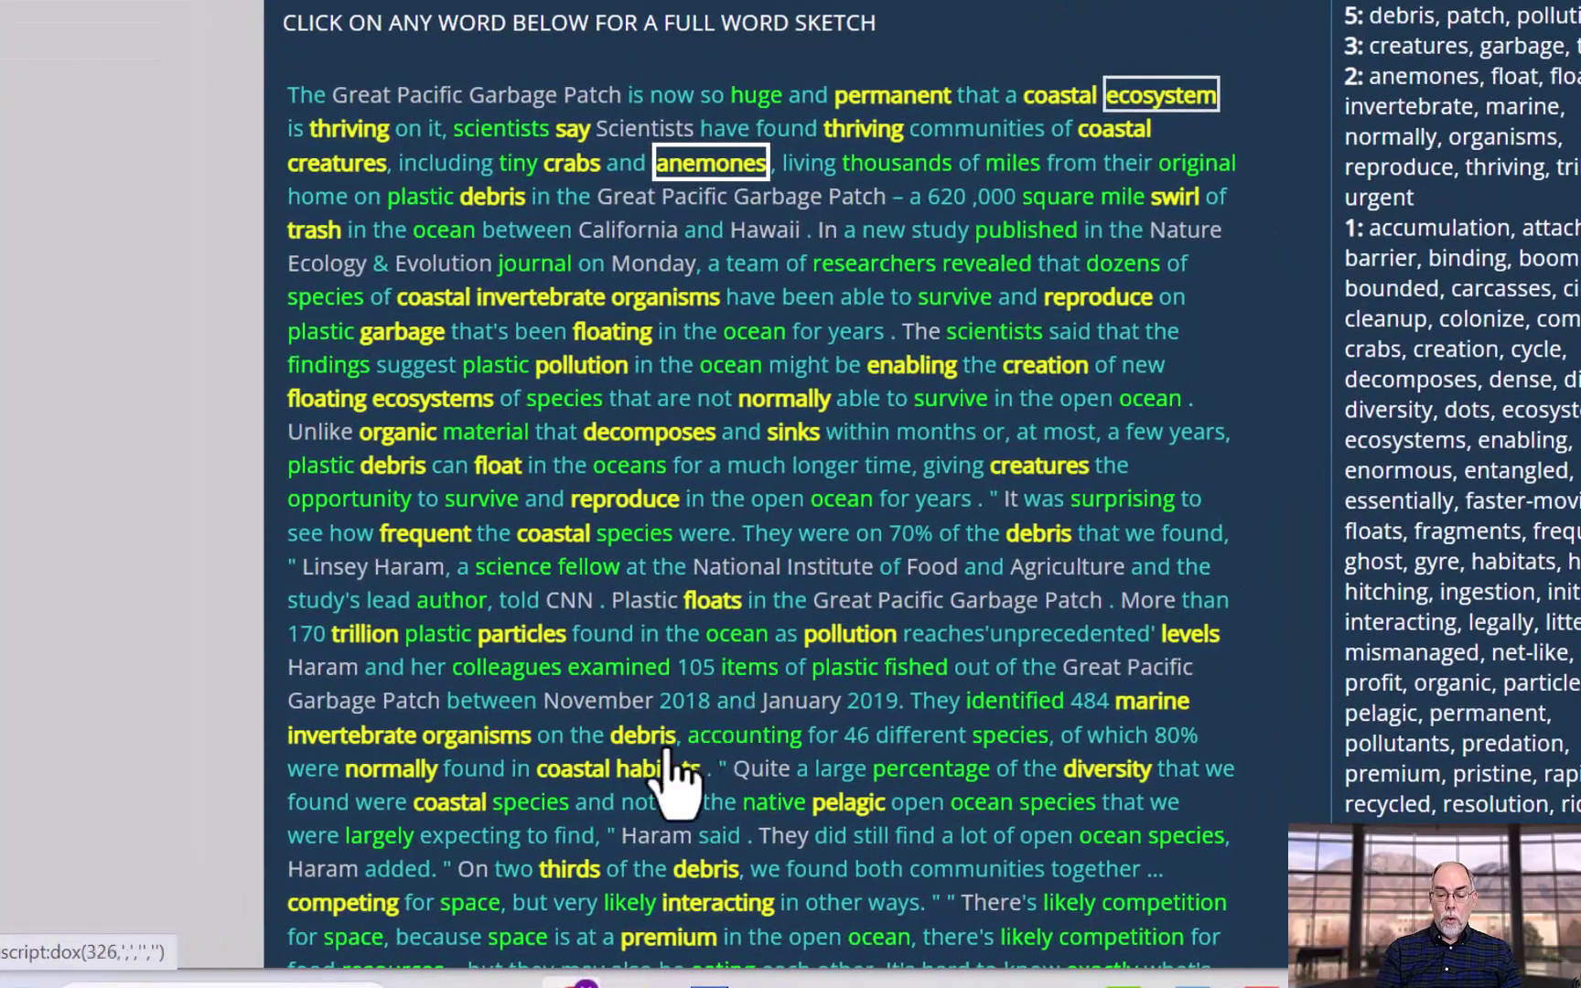
left_click(668, 767)
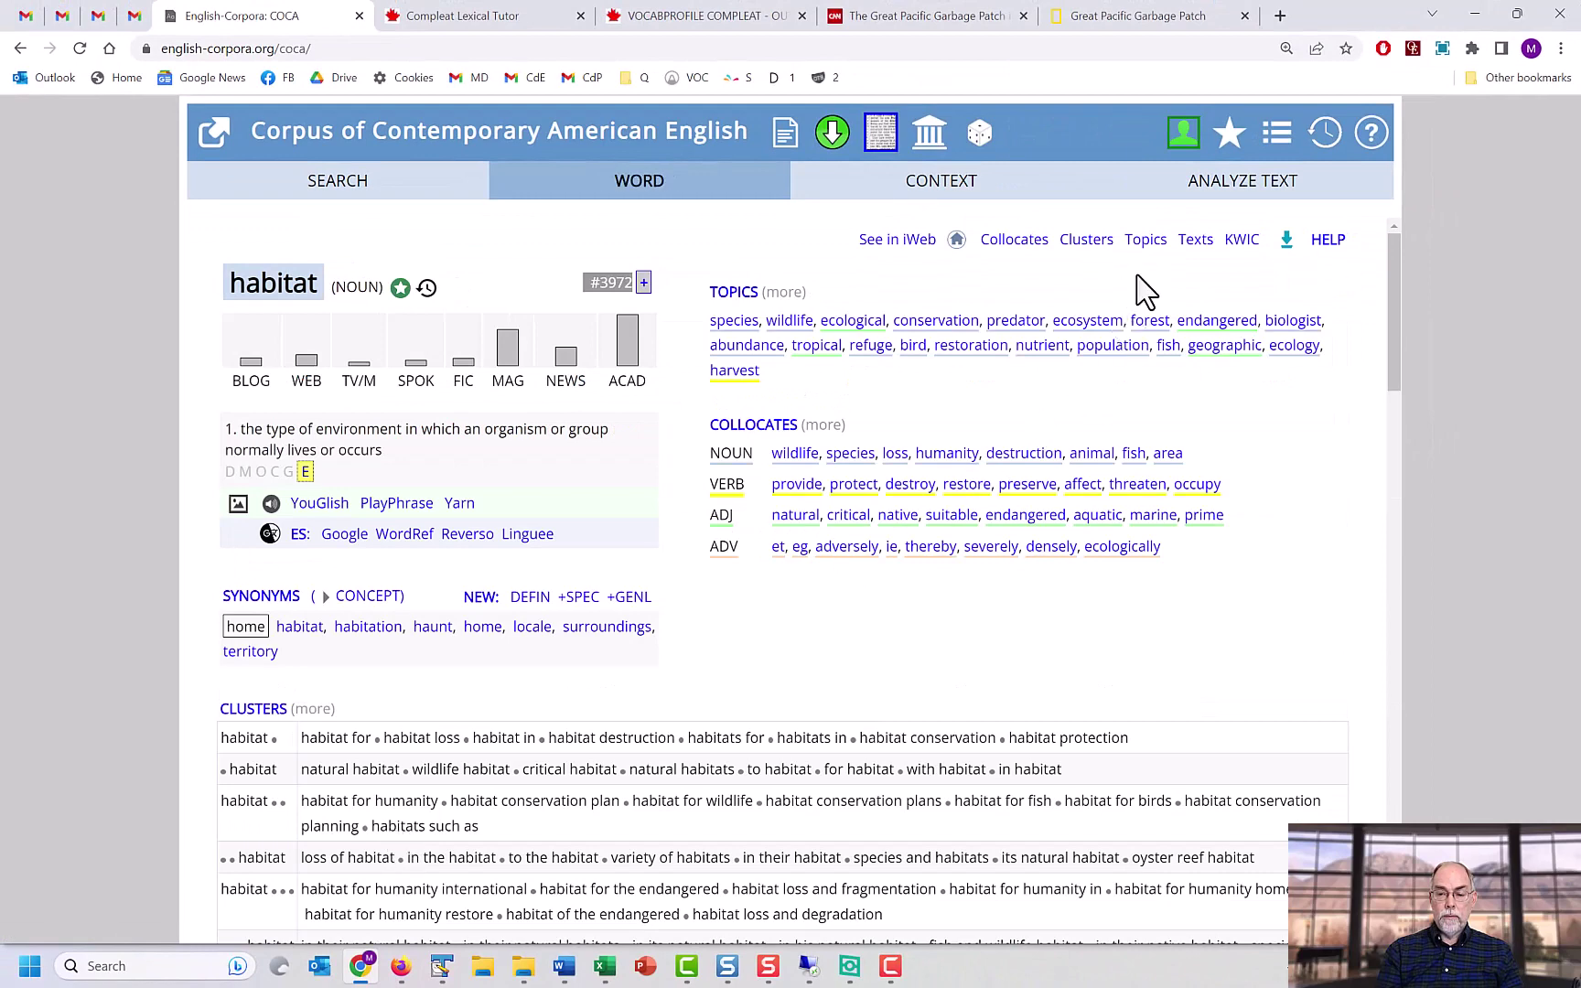
left_click(1231, 196)
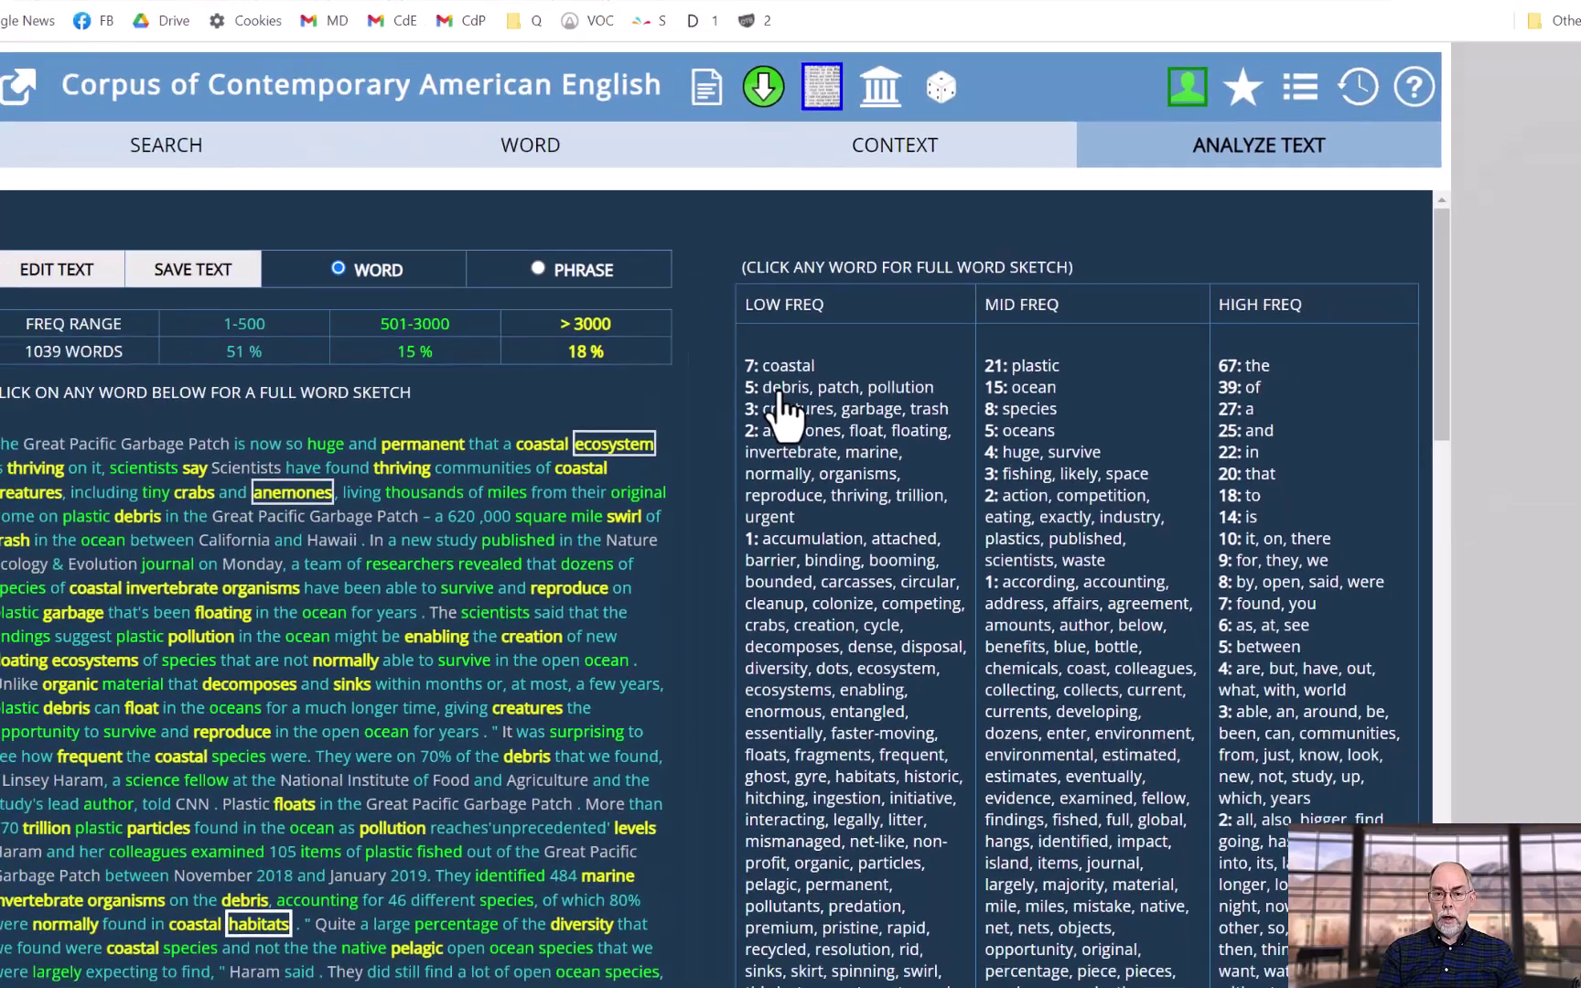
- Look up debris from the LOW FREQ list, then bring up the noun trash's word page
left_click(599, 409)
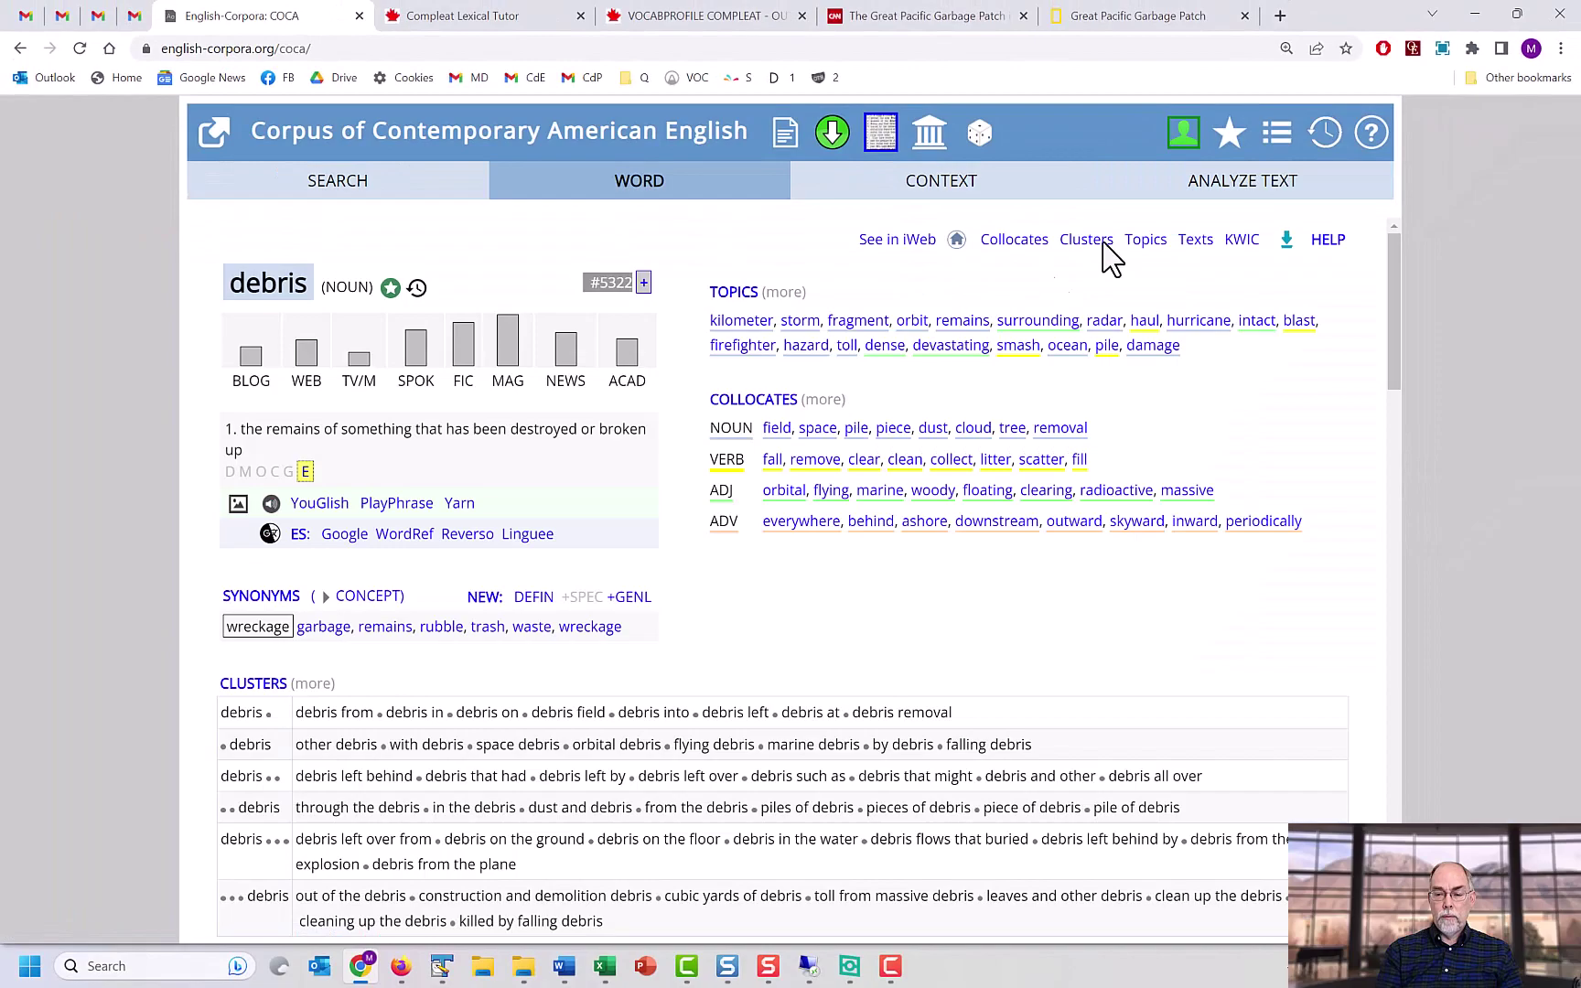
left_click(1241, 187)
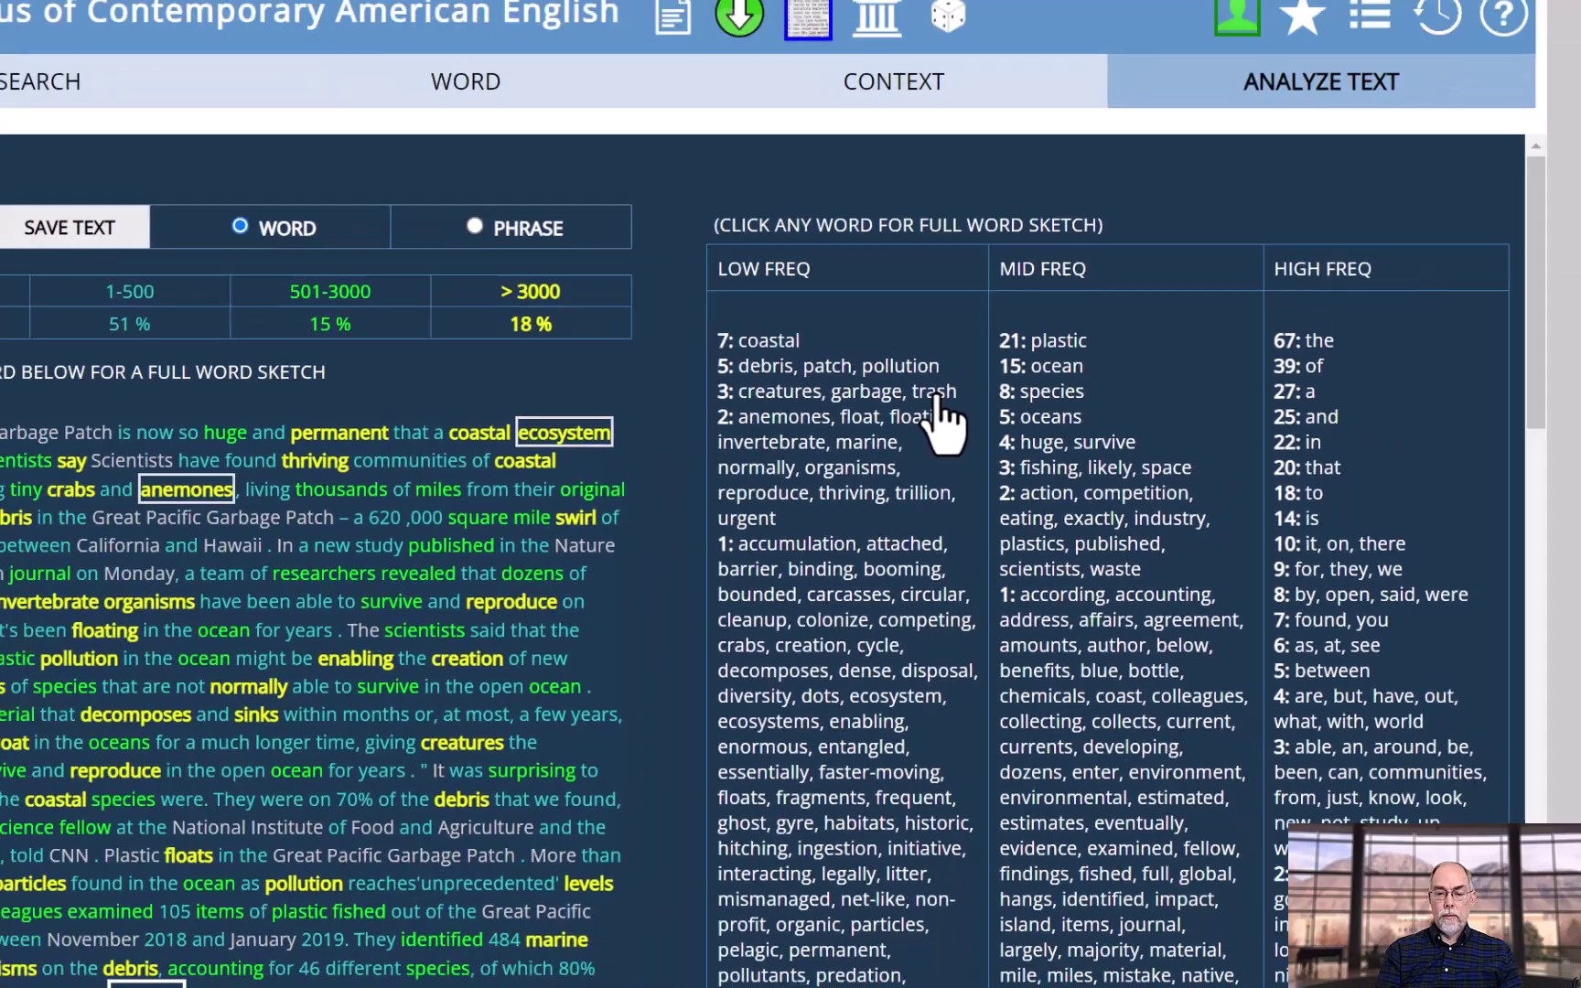
left_click(887, 382)
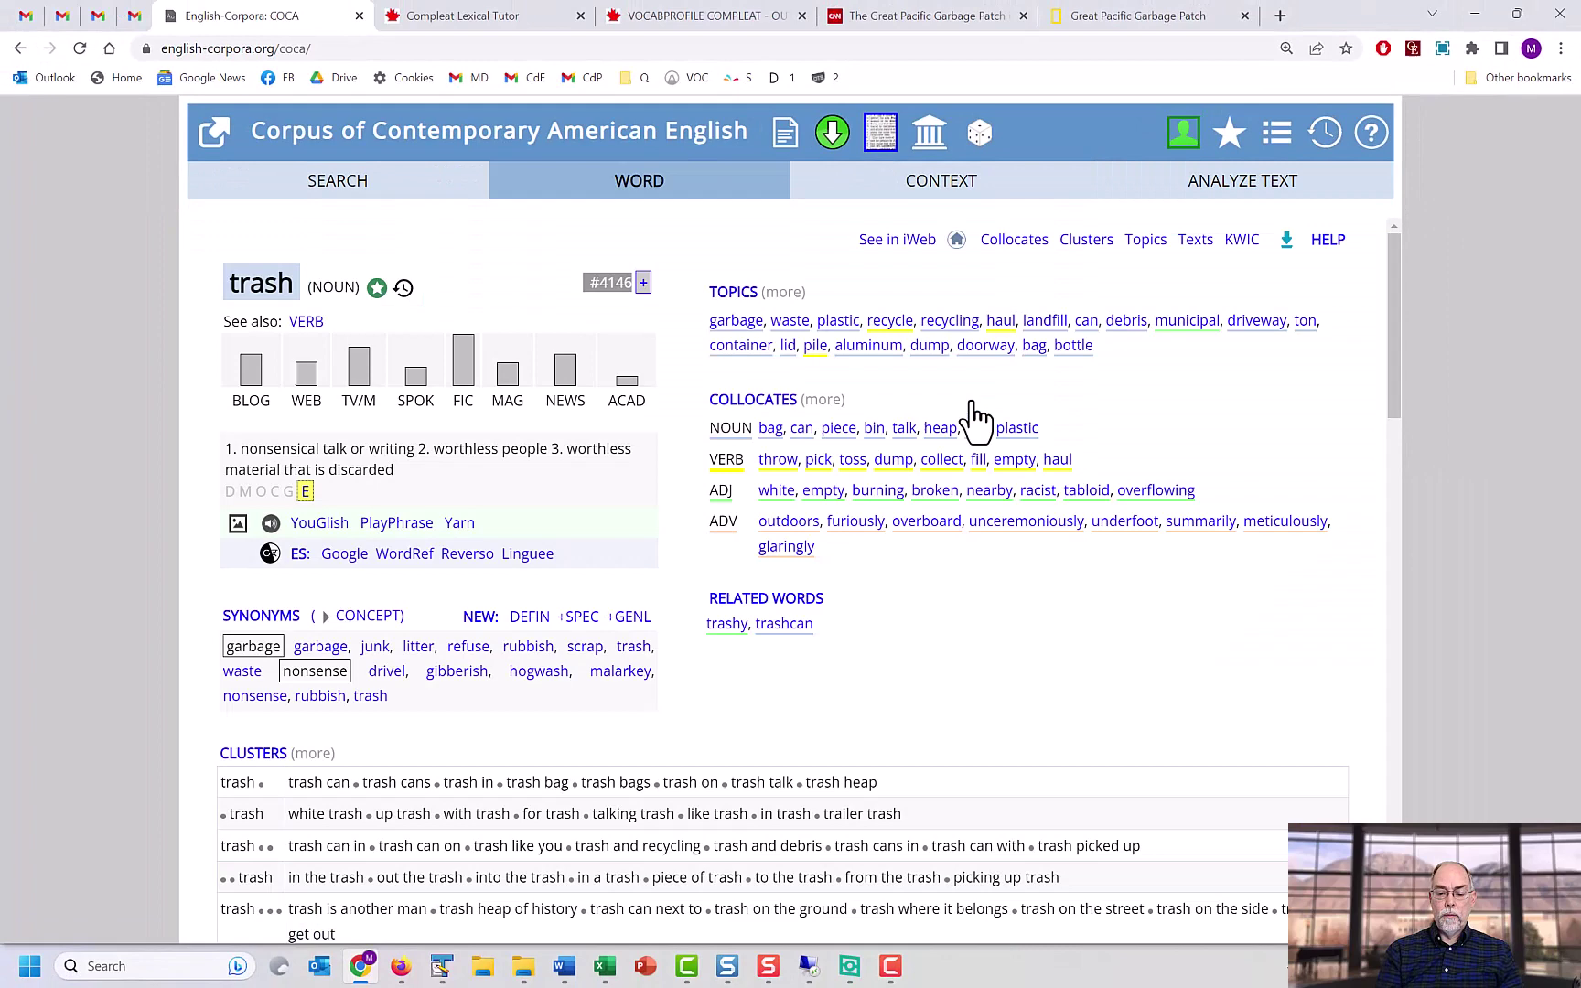
key("alt+Left")
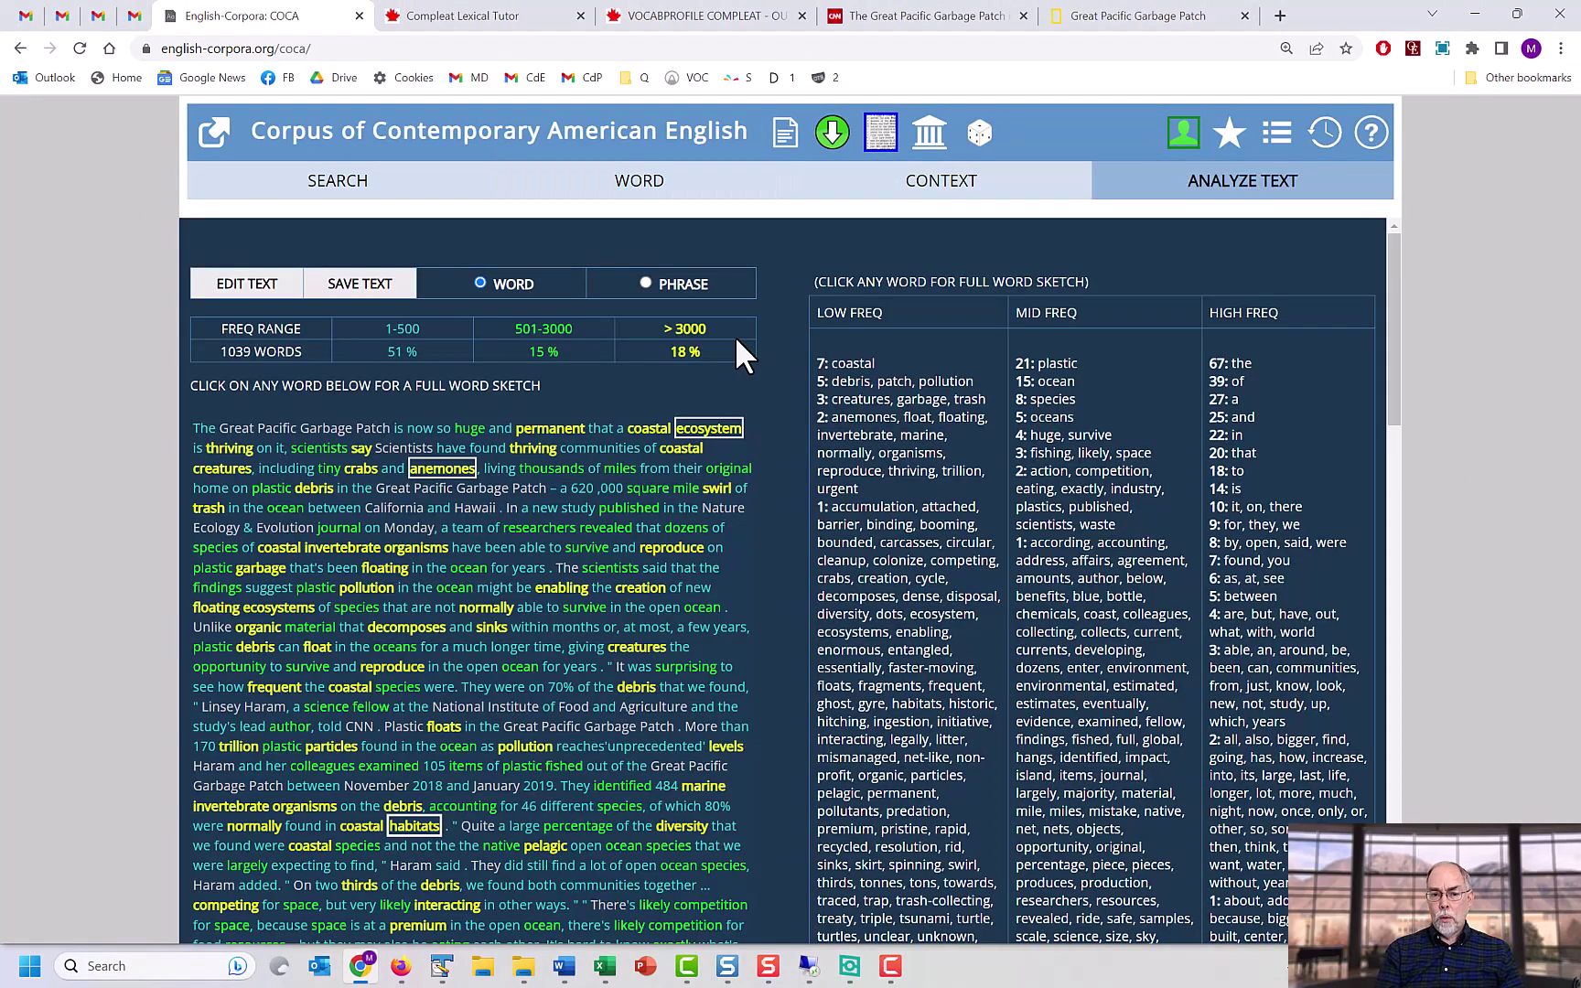
left_click(643, 189)
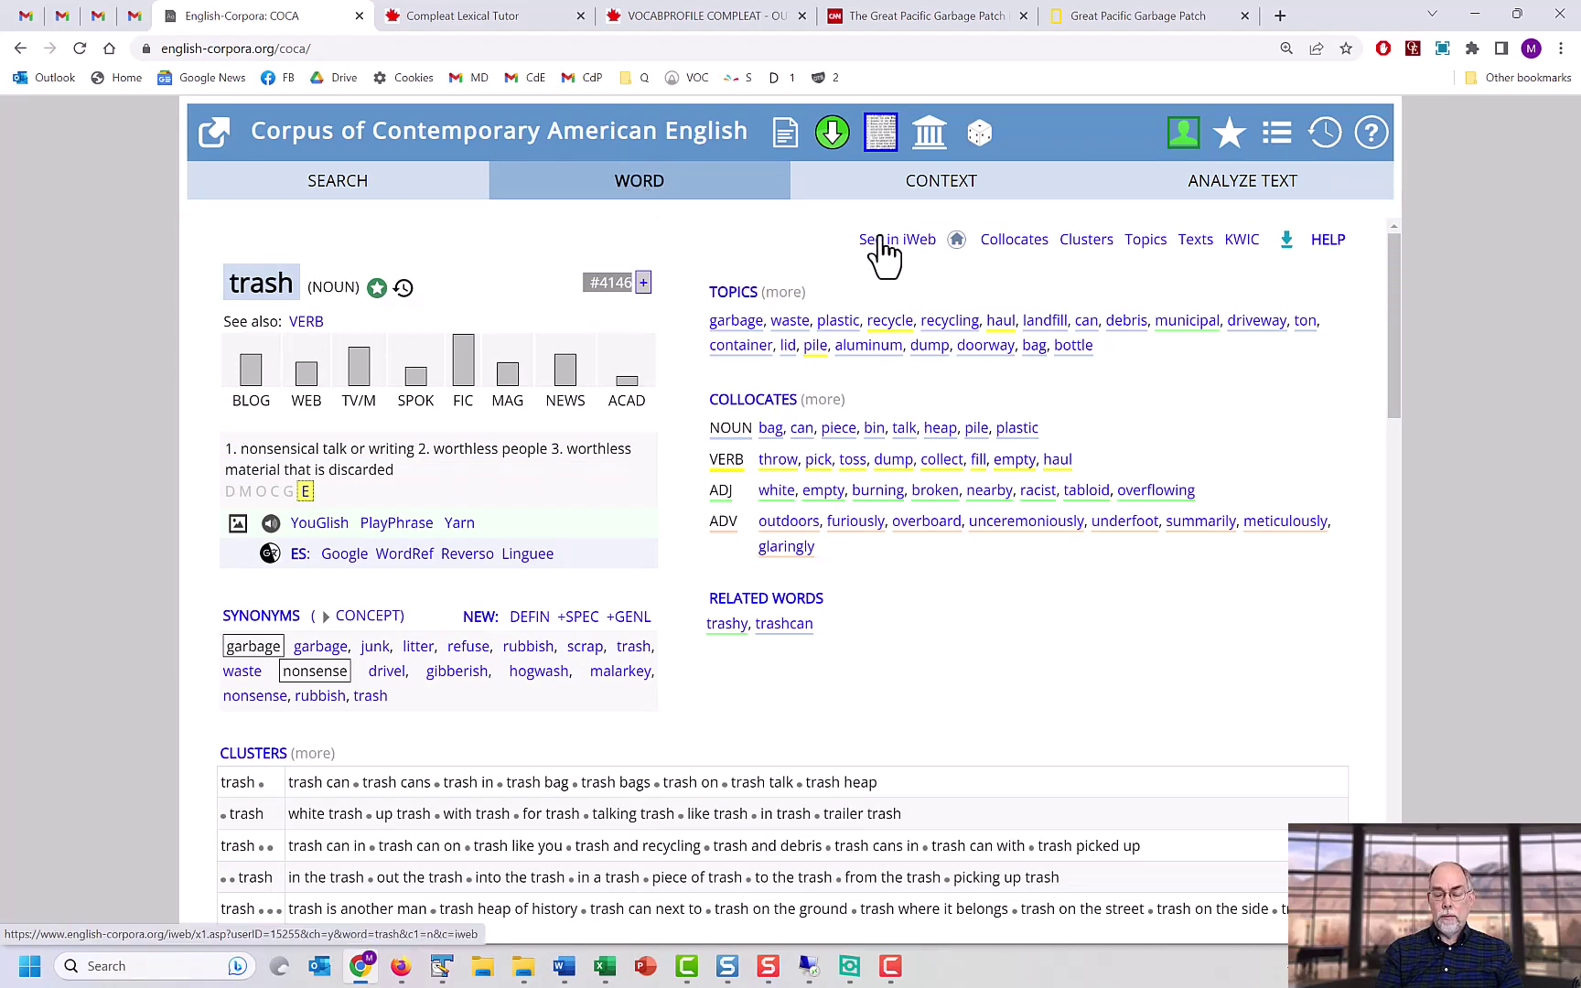
- Go back from the trash word sketch to the garbage patch article's colour-coded analysis
key("alt+Left")
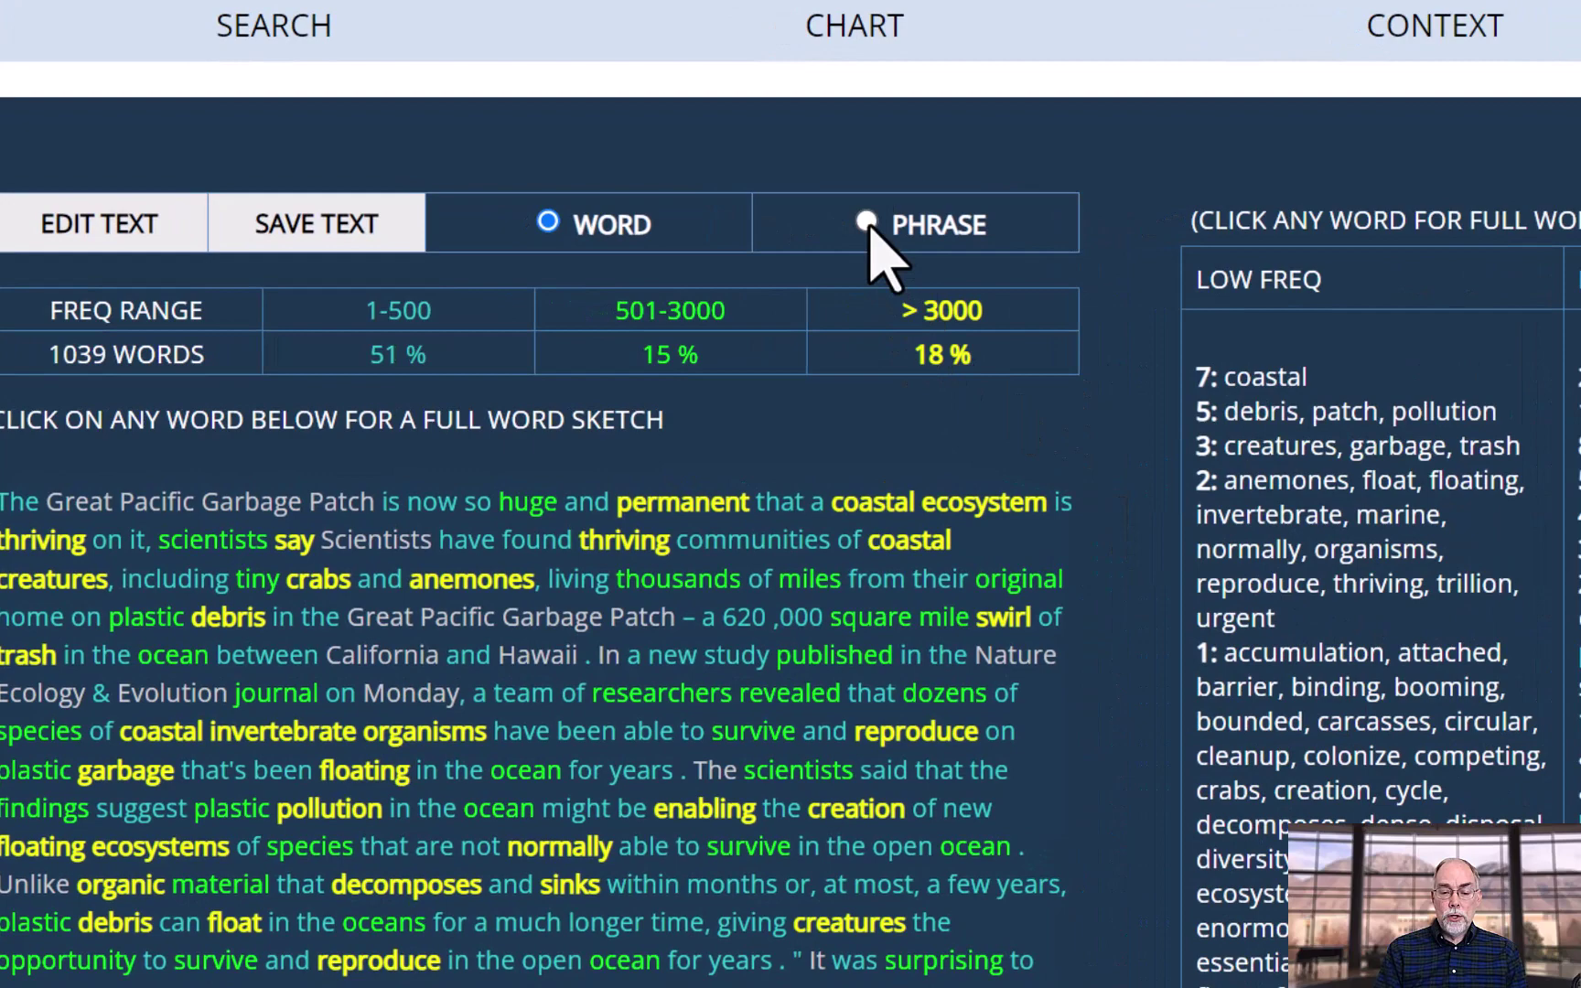
left_click(865, 223)
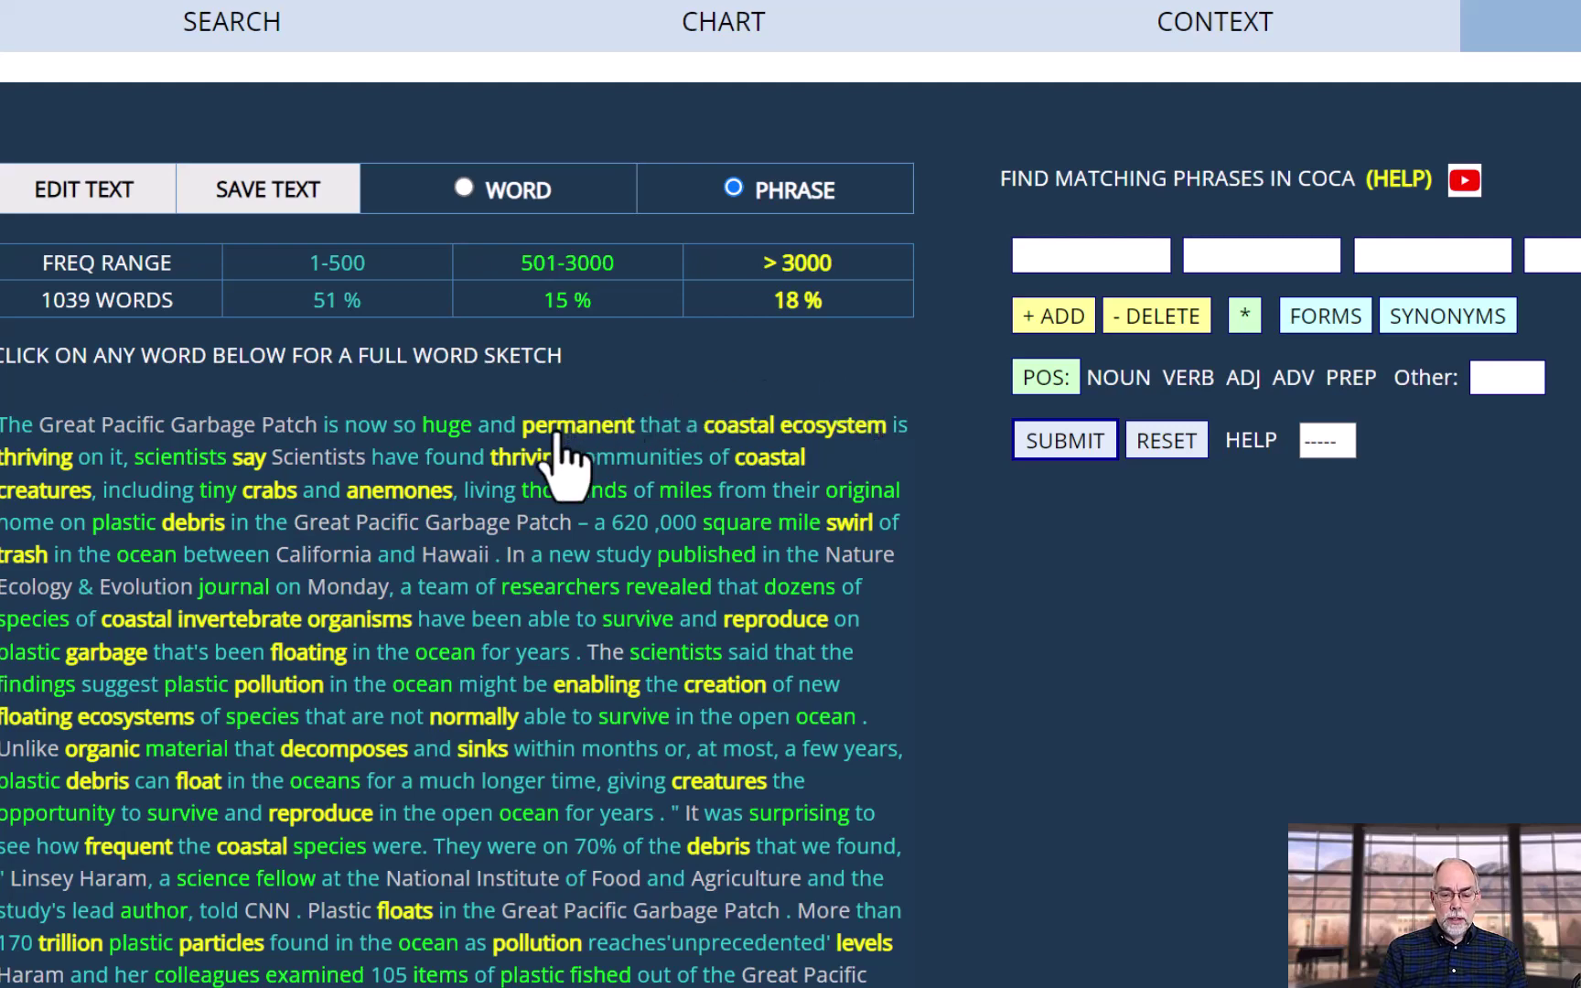
left_click(505, 460)
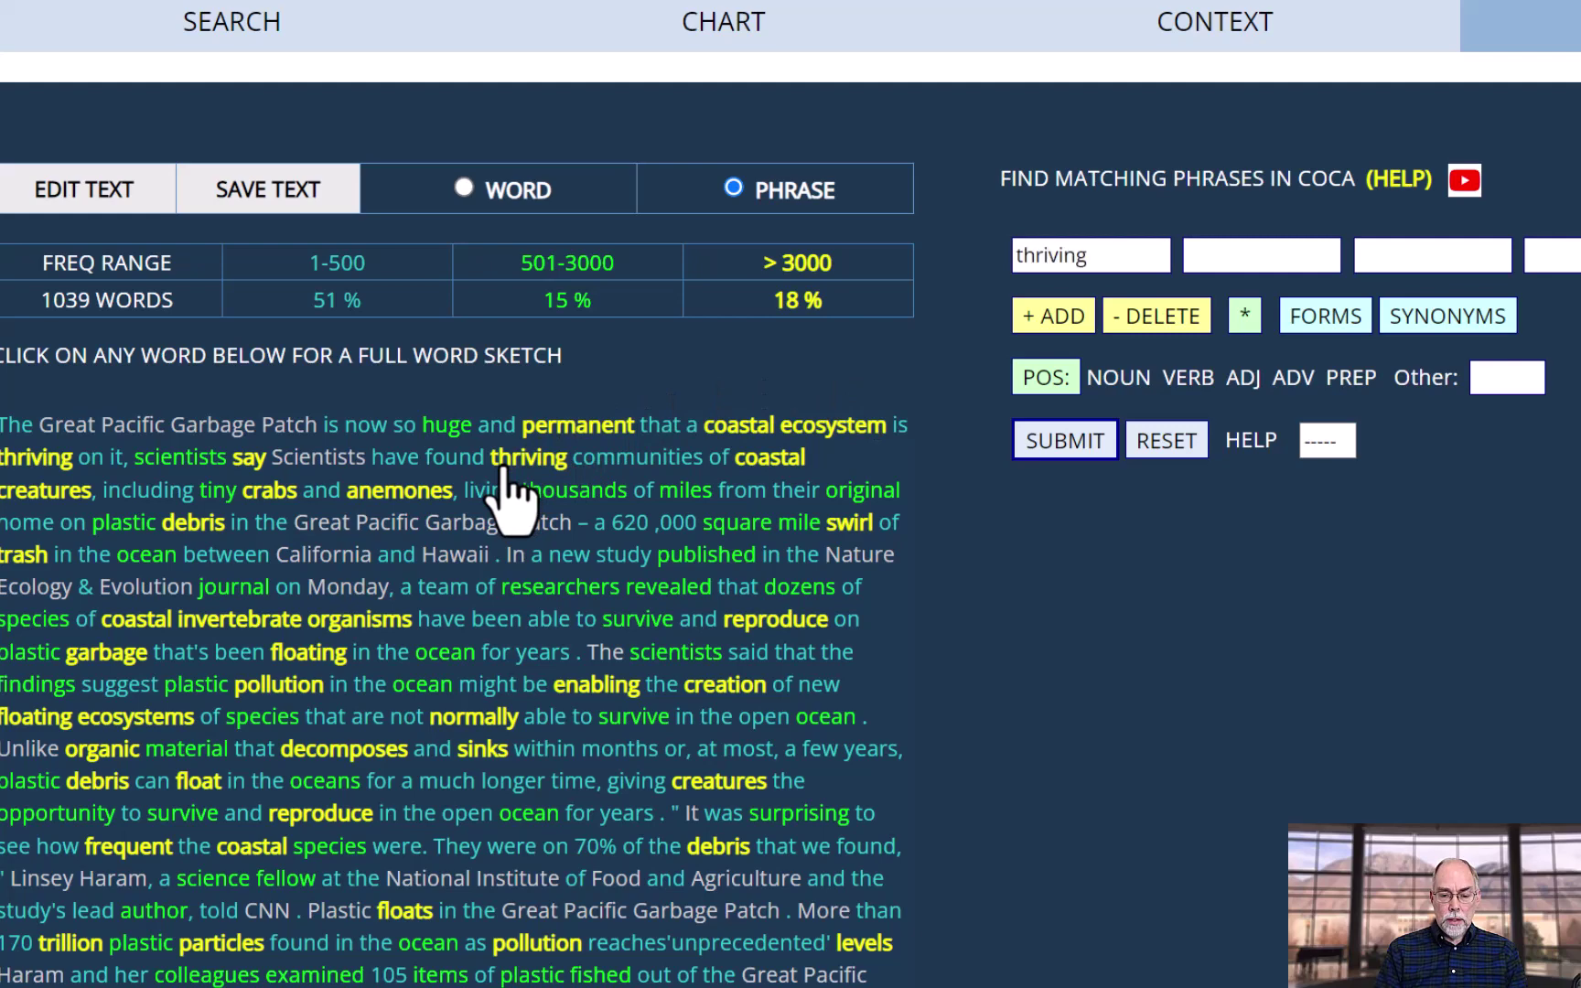
left_click(632, 466)
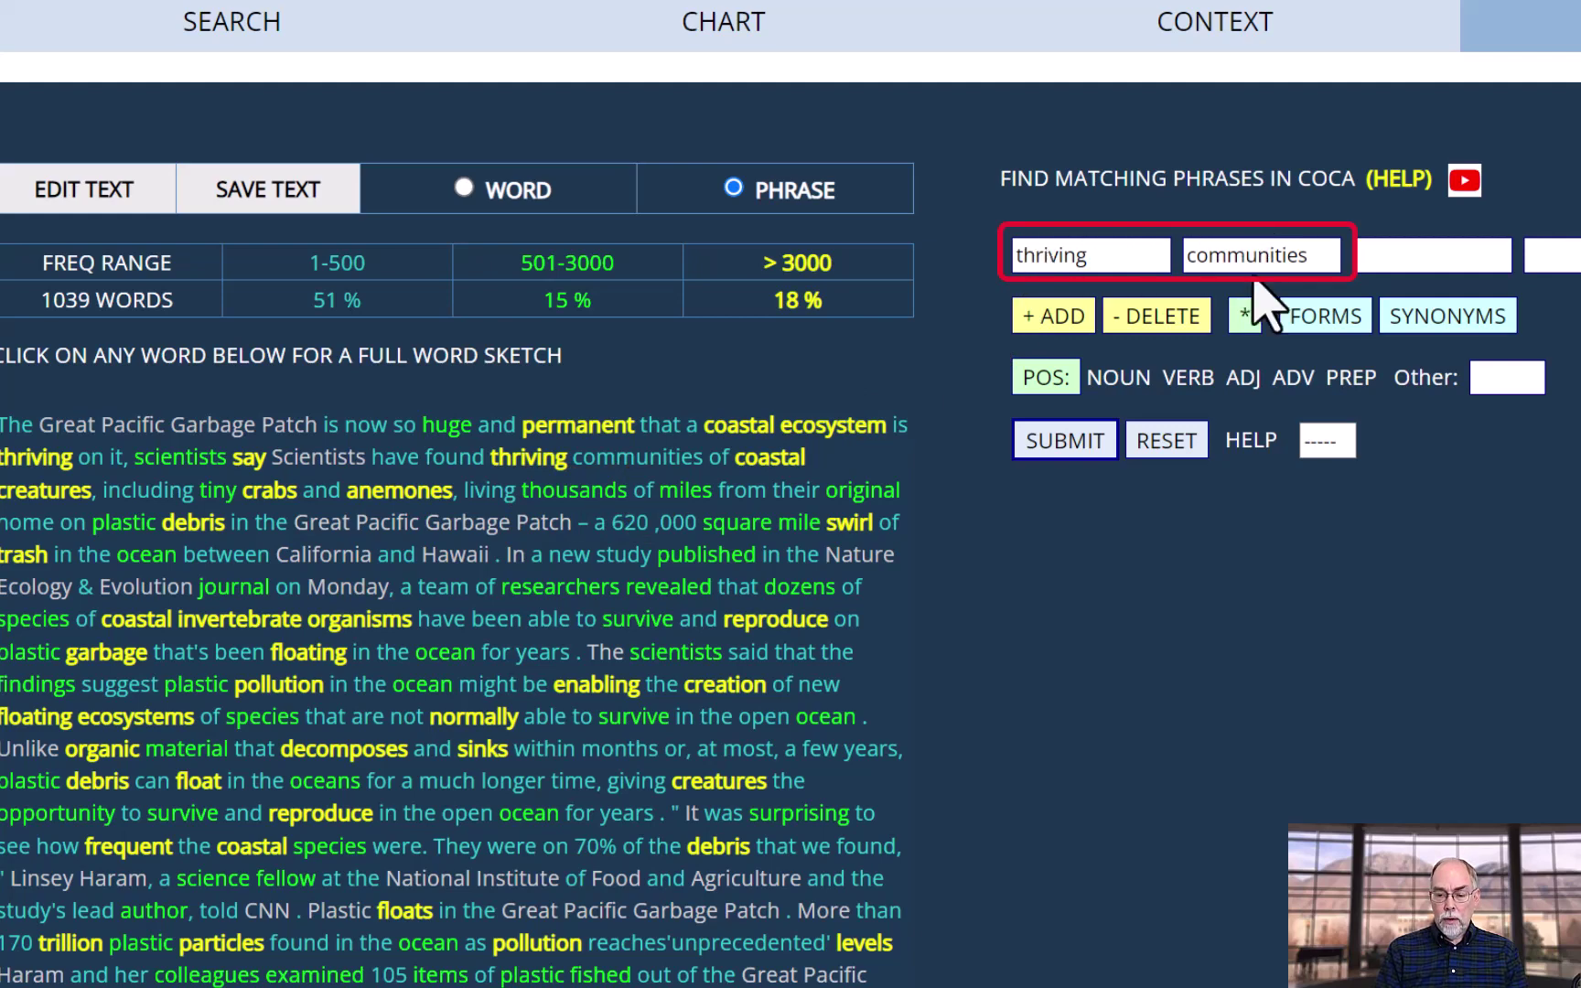
left_click(1062, 441)
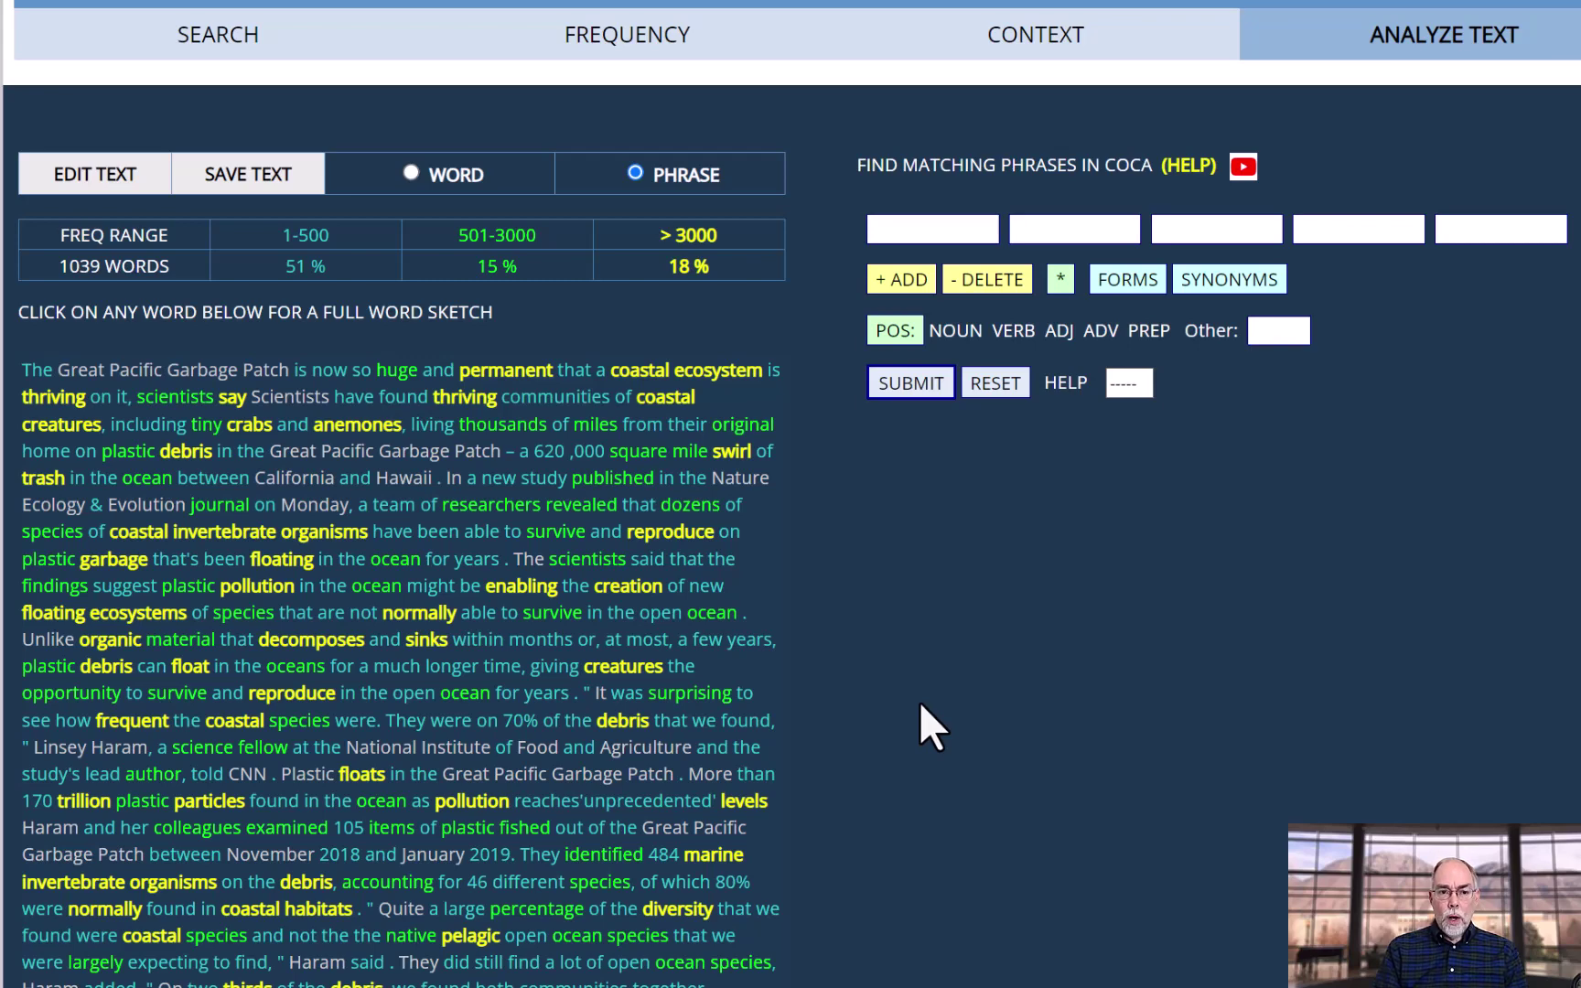
- Search the phrase 'It was surprising to see' and open its 19 concordance lines
left_click(600, 697)
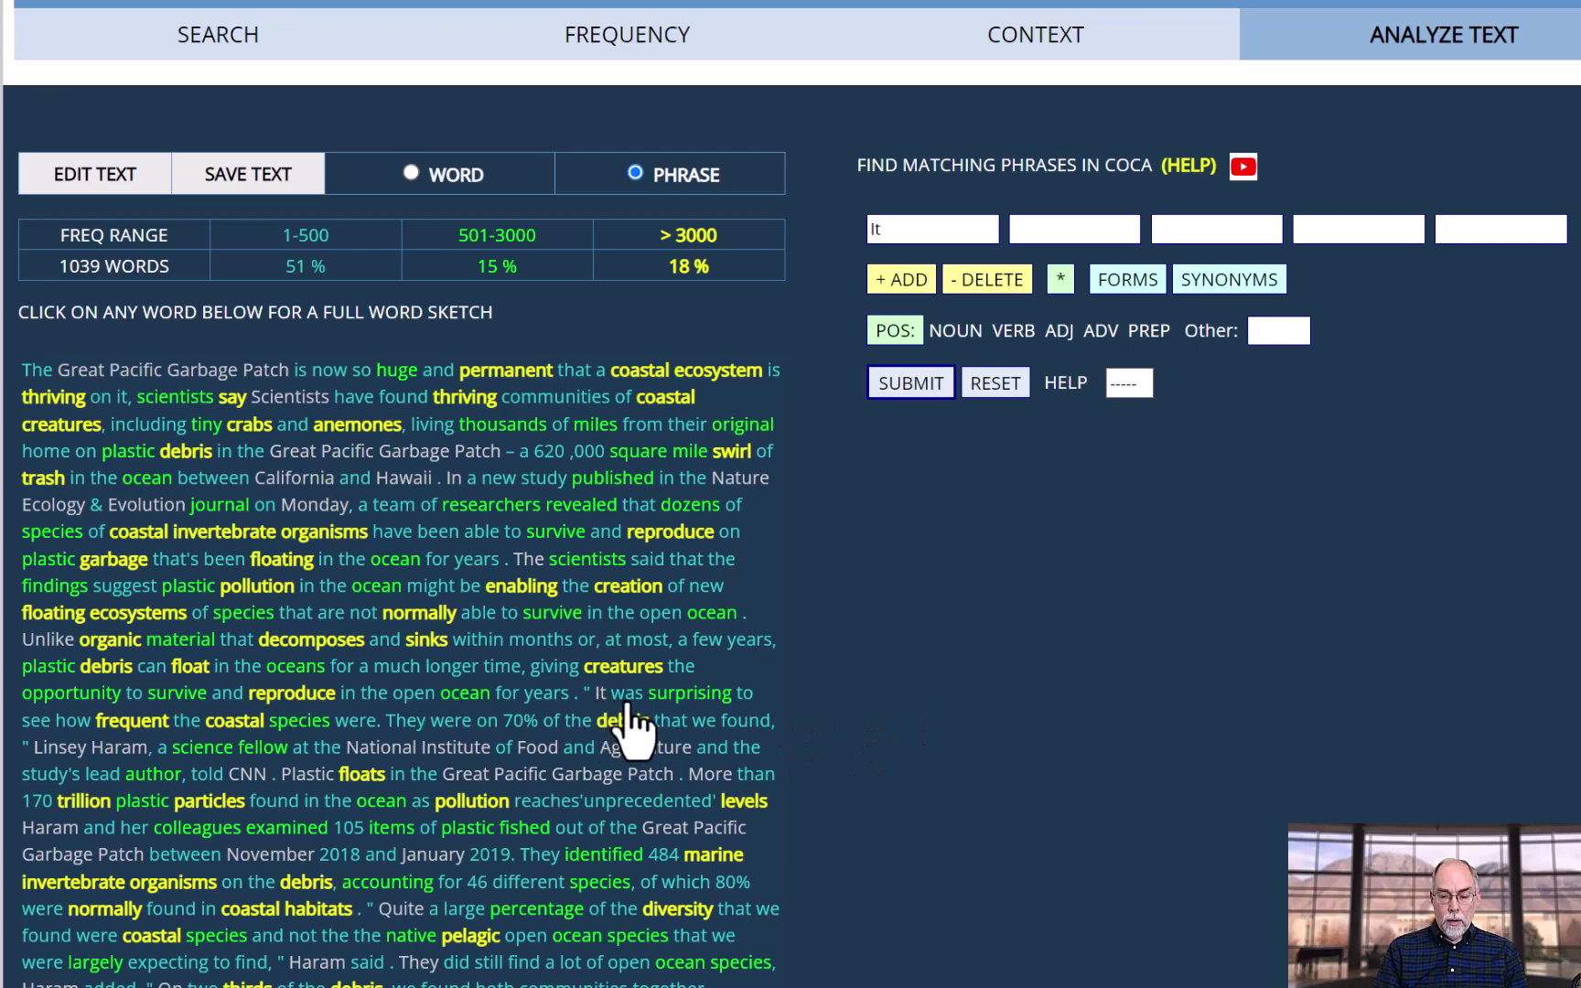
left_click(628, 697)
left_click(680, 697)
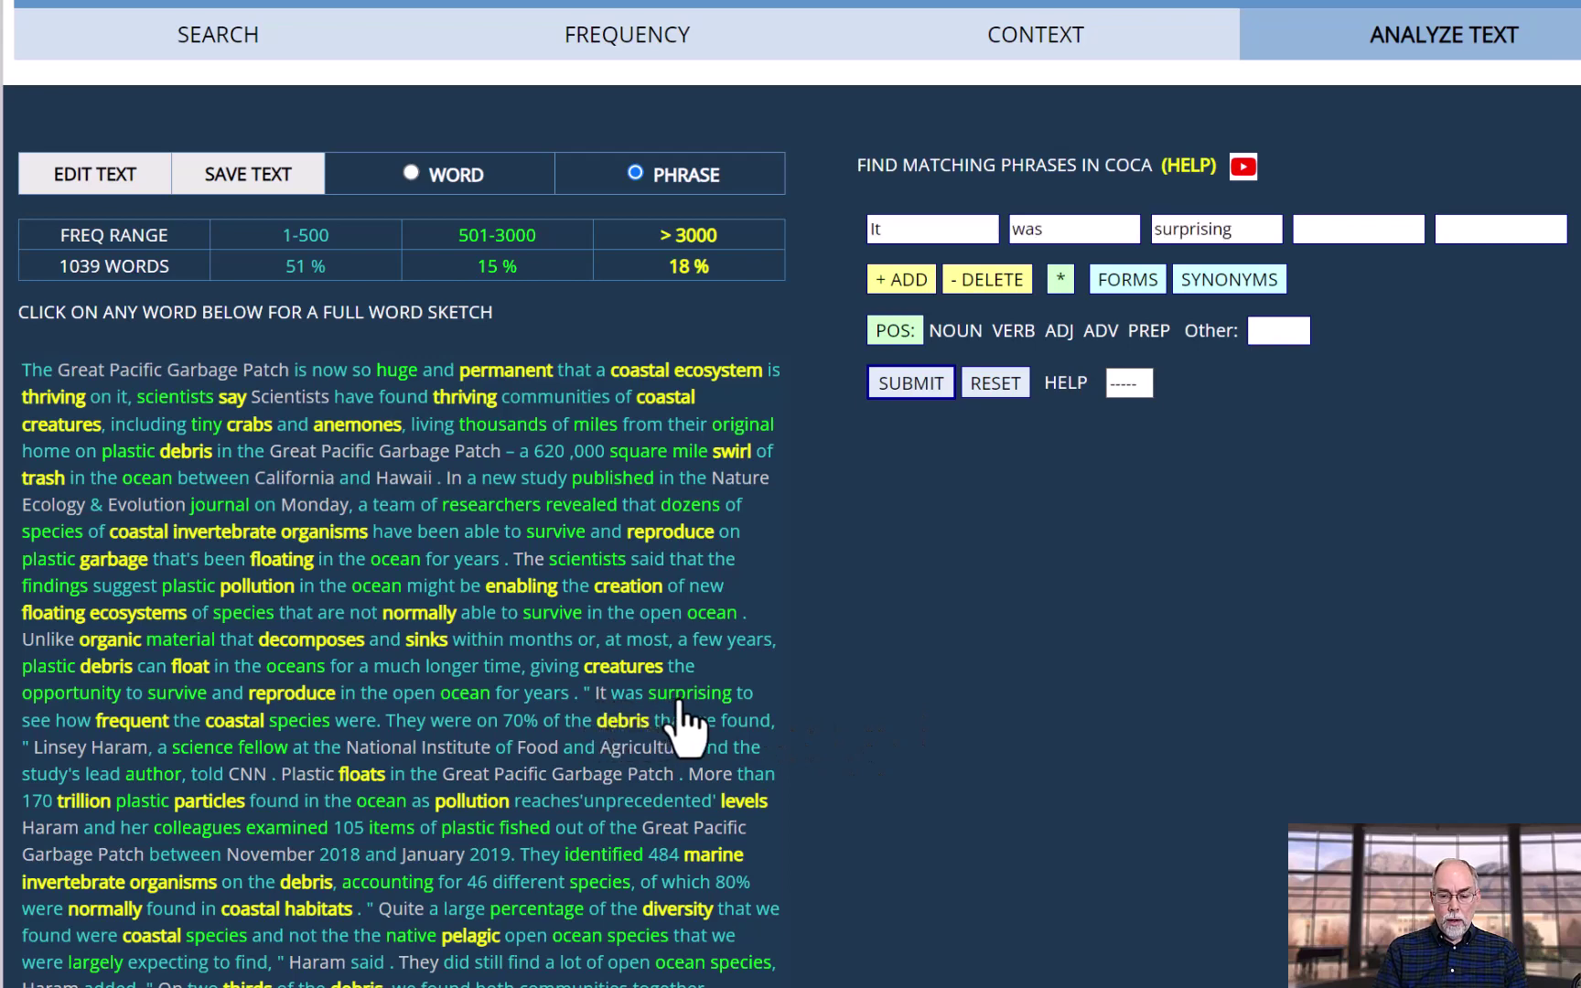
left_click(744, 697)
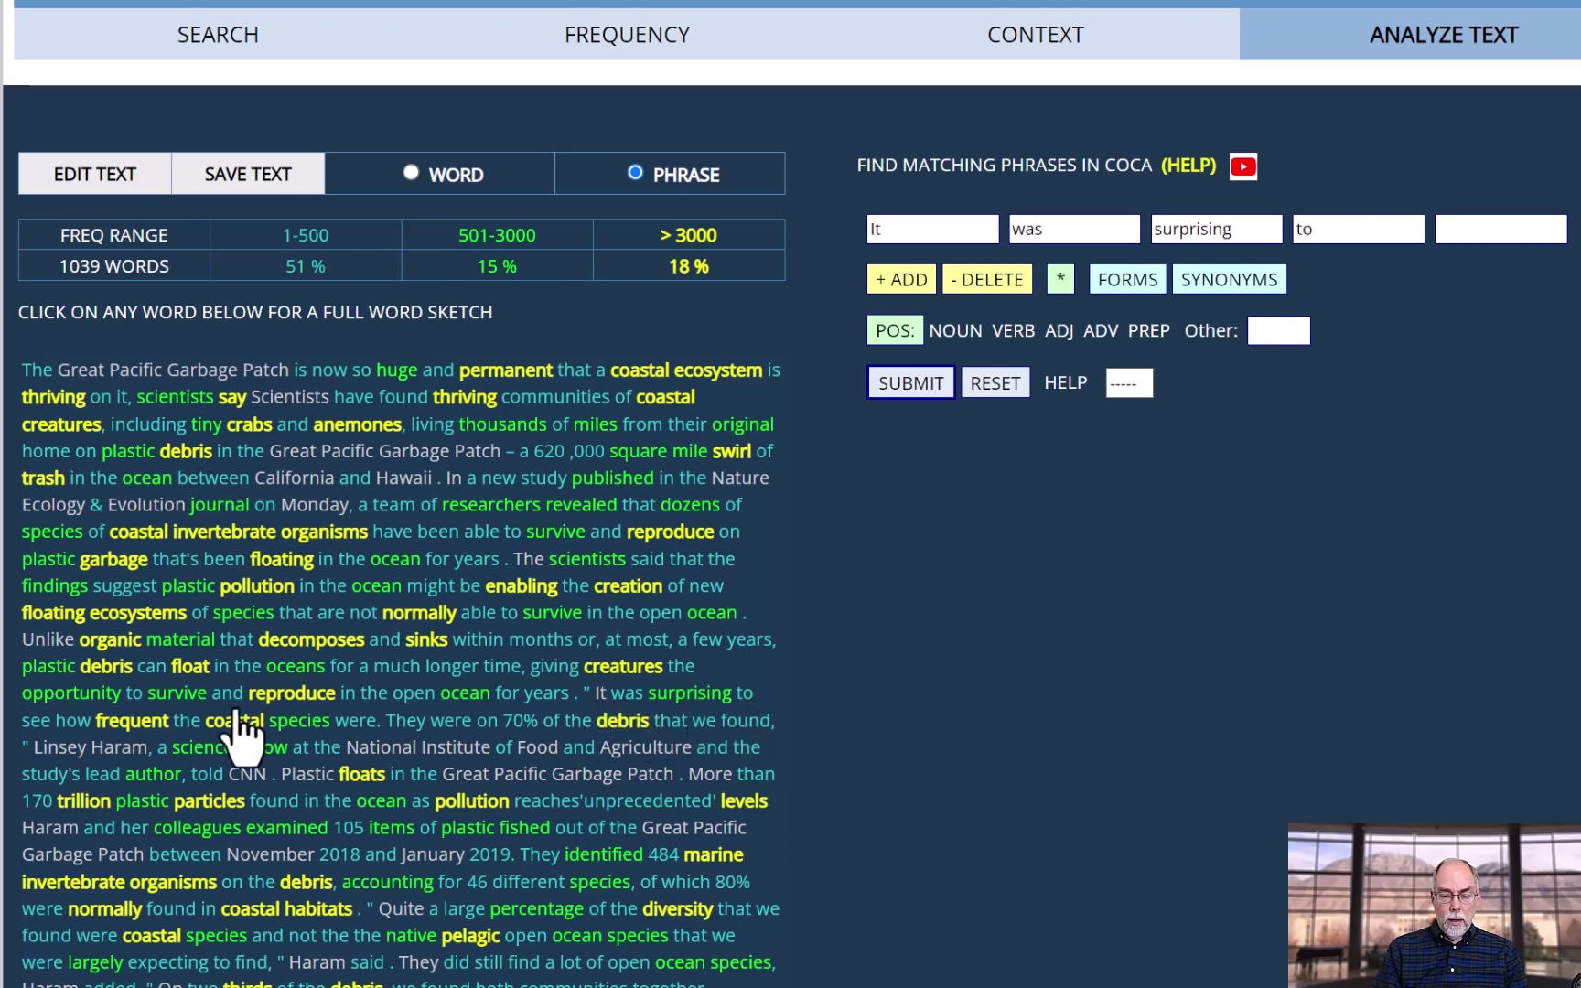
left_click(36, 721)
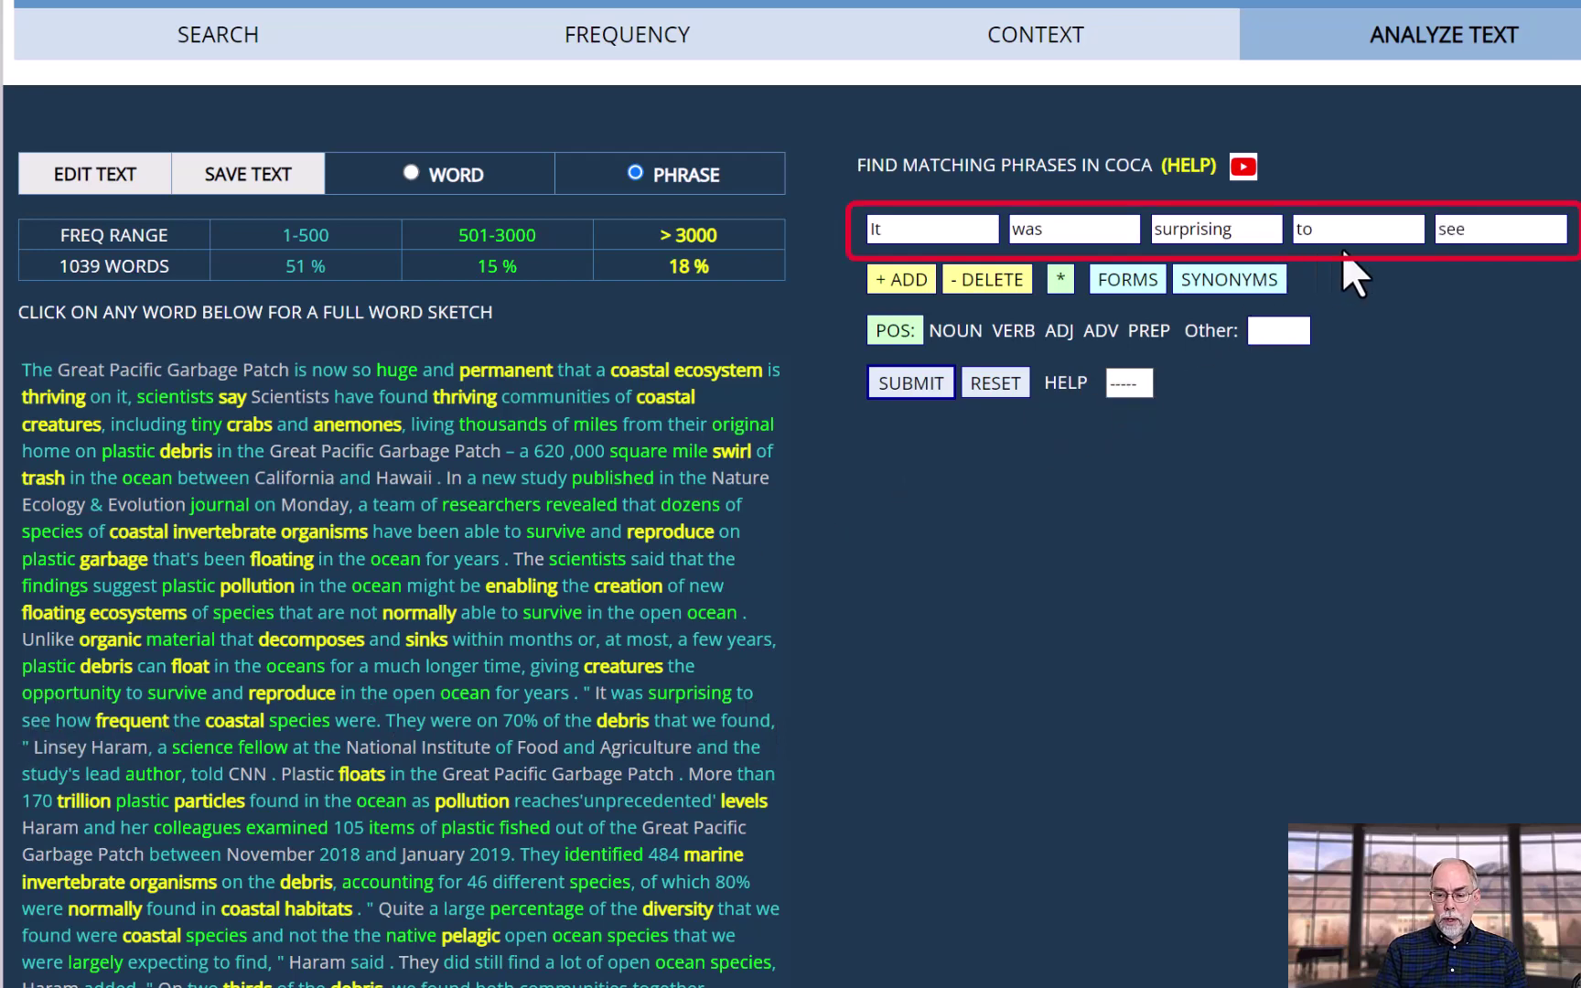
left_click(885, 387)
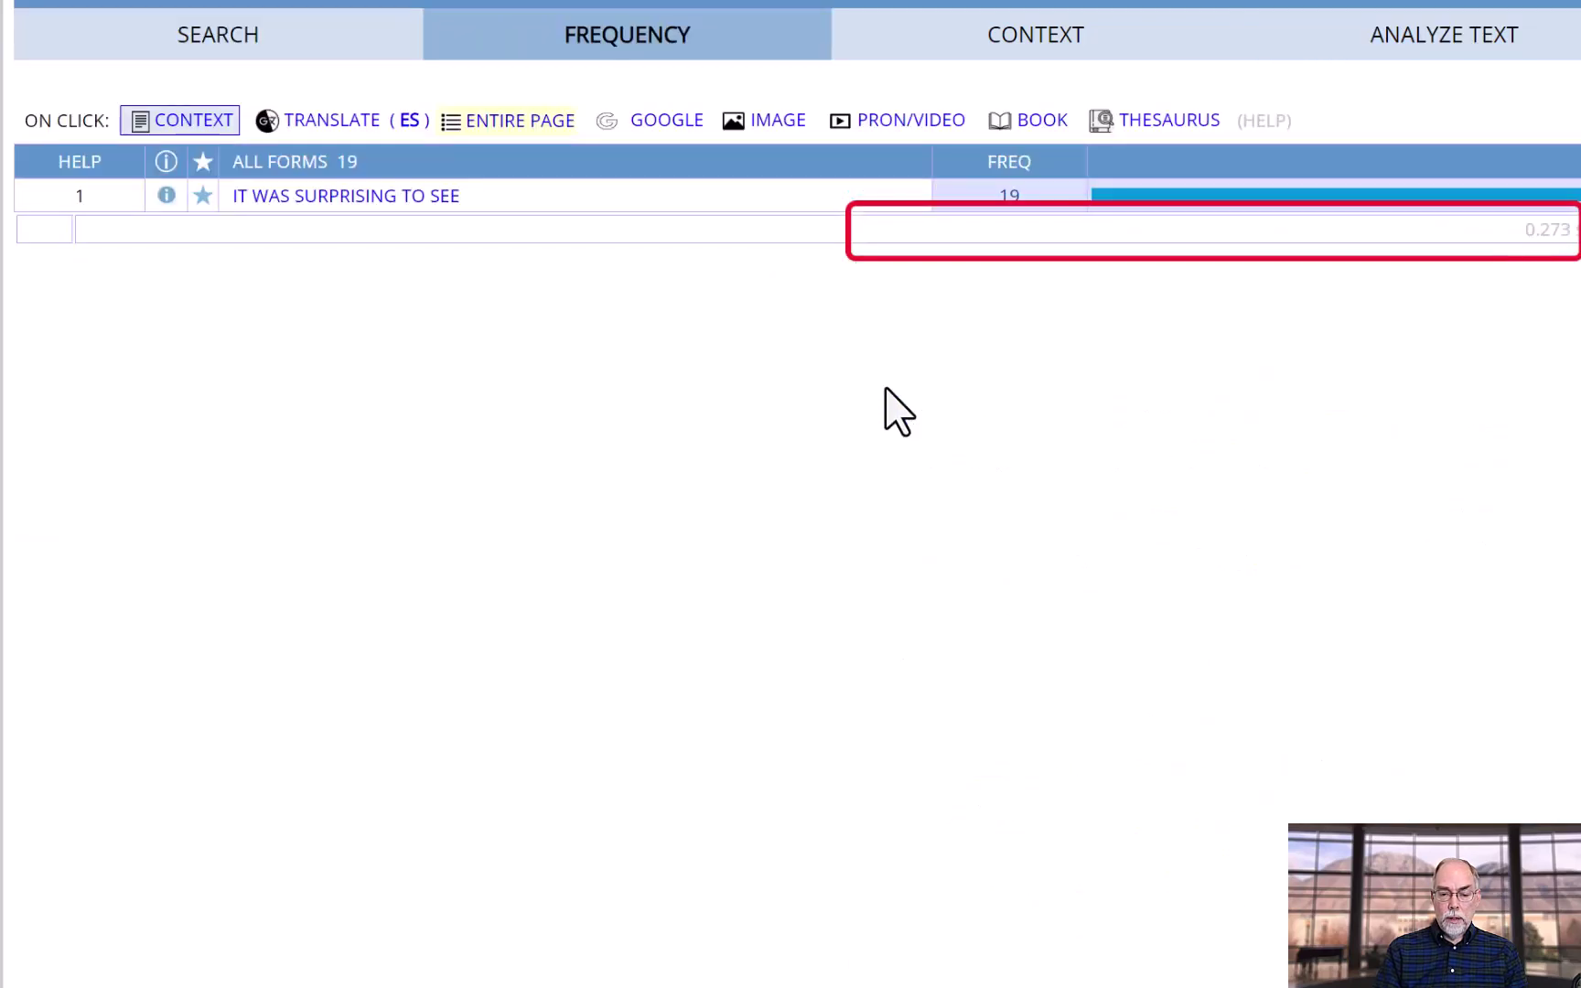
left_click(423, 197)
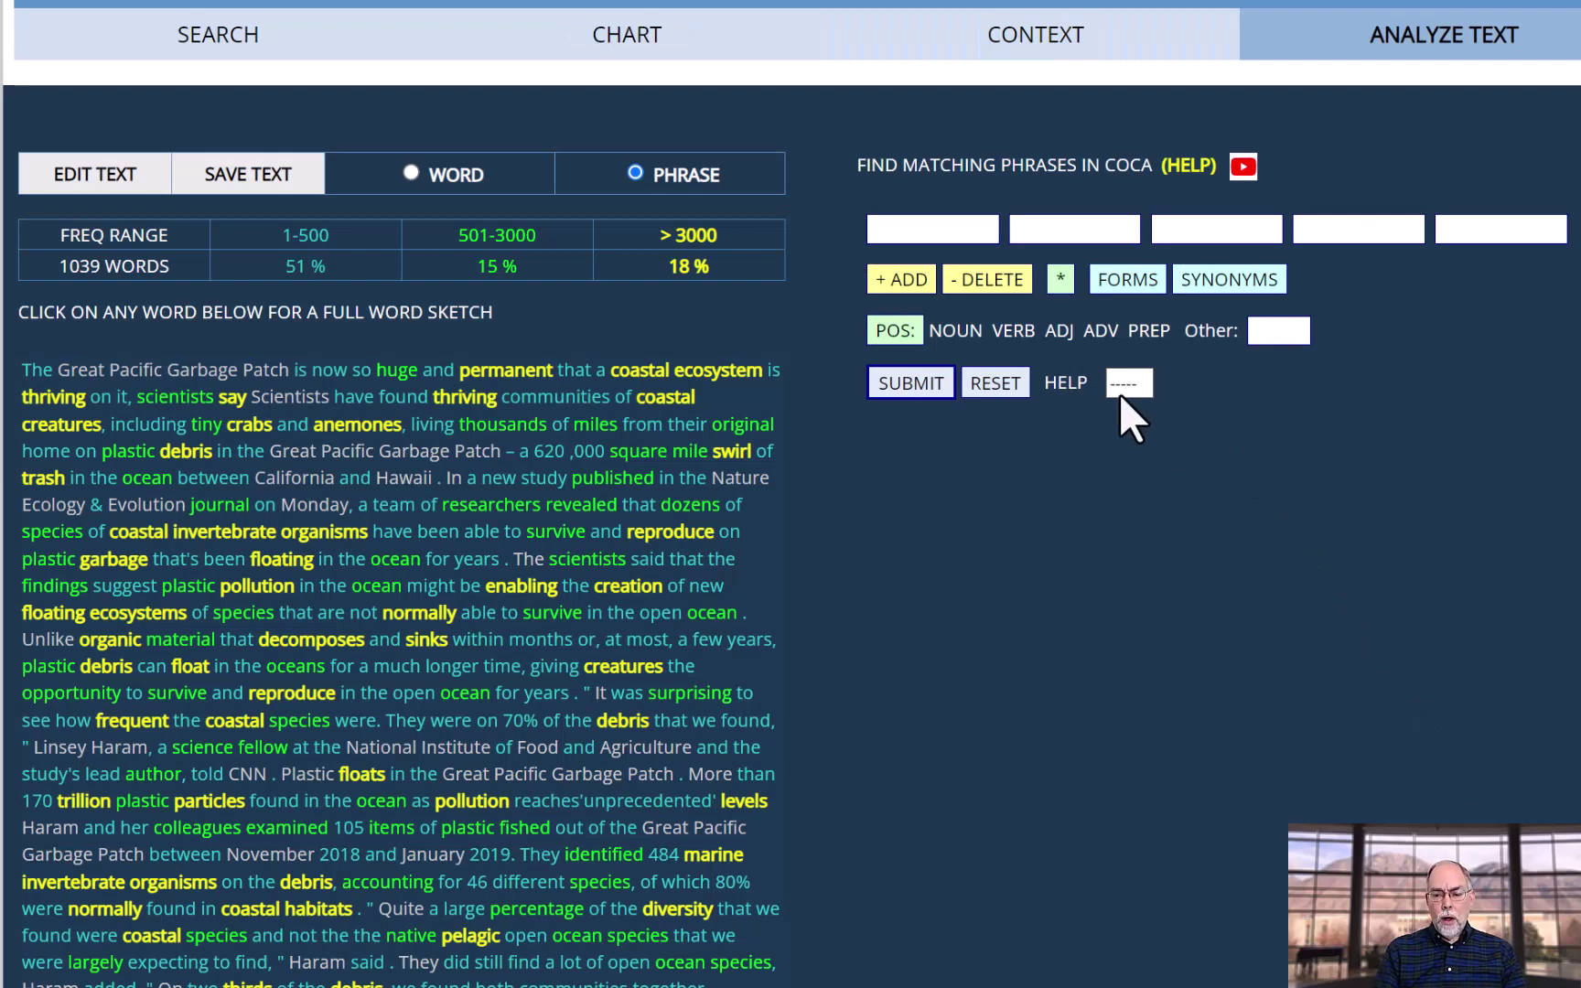
- Set phrase results to display as a chart and enter the phrase 'organic material'
left_click(1117, 382)
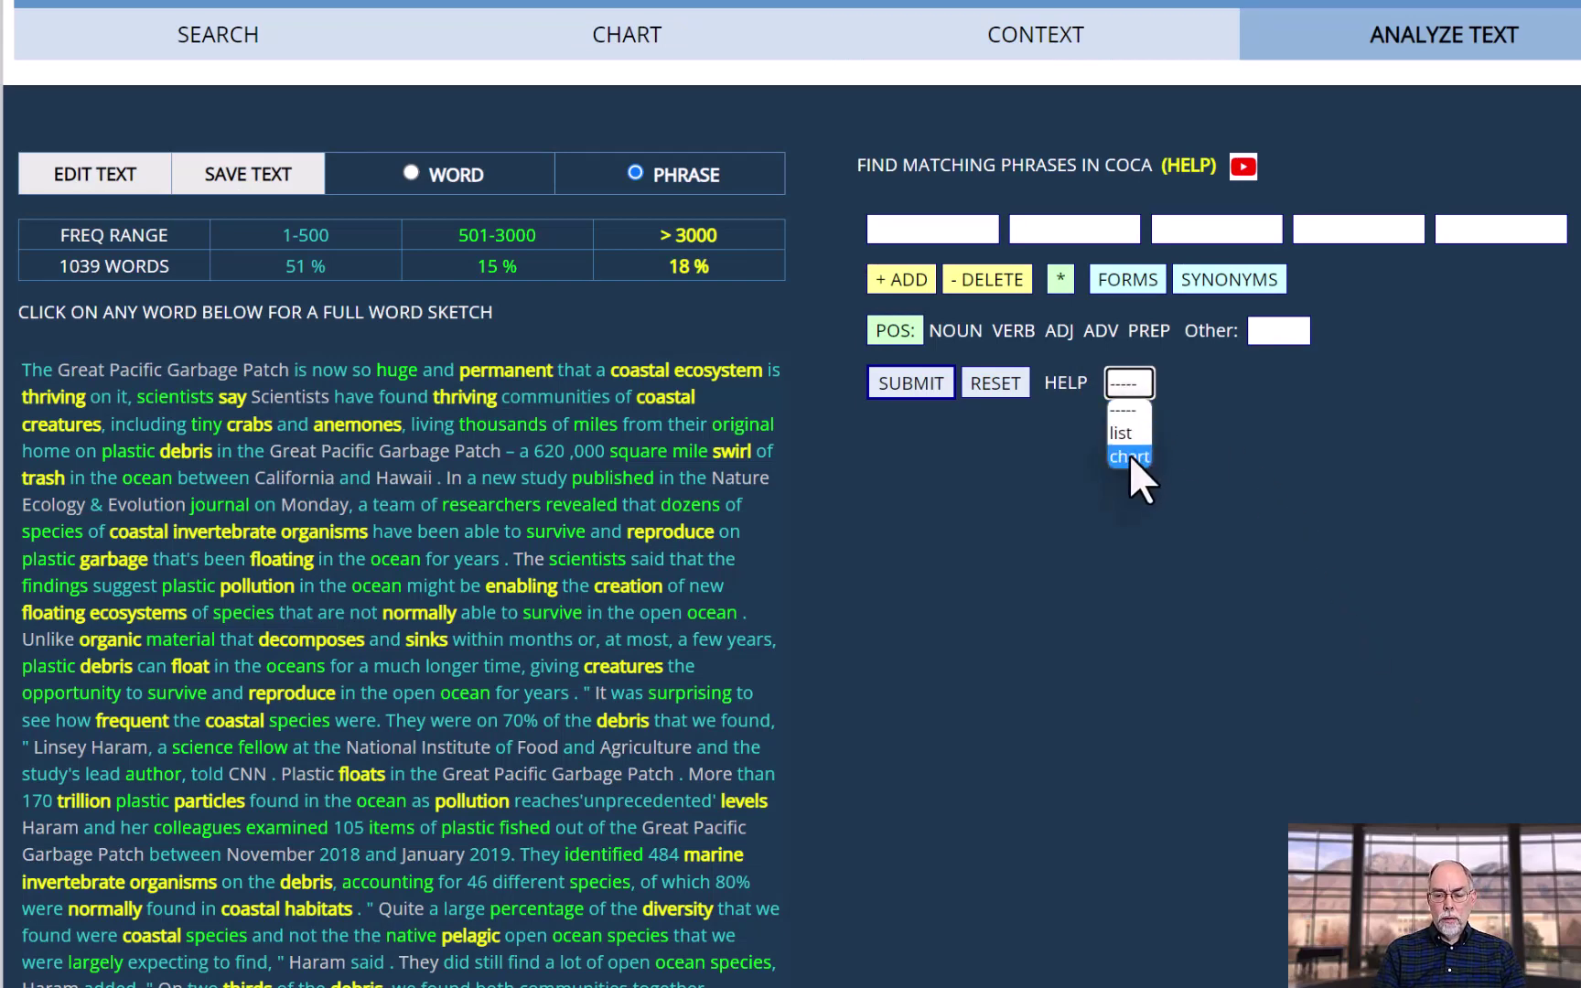
left_click(1131, 456)
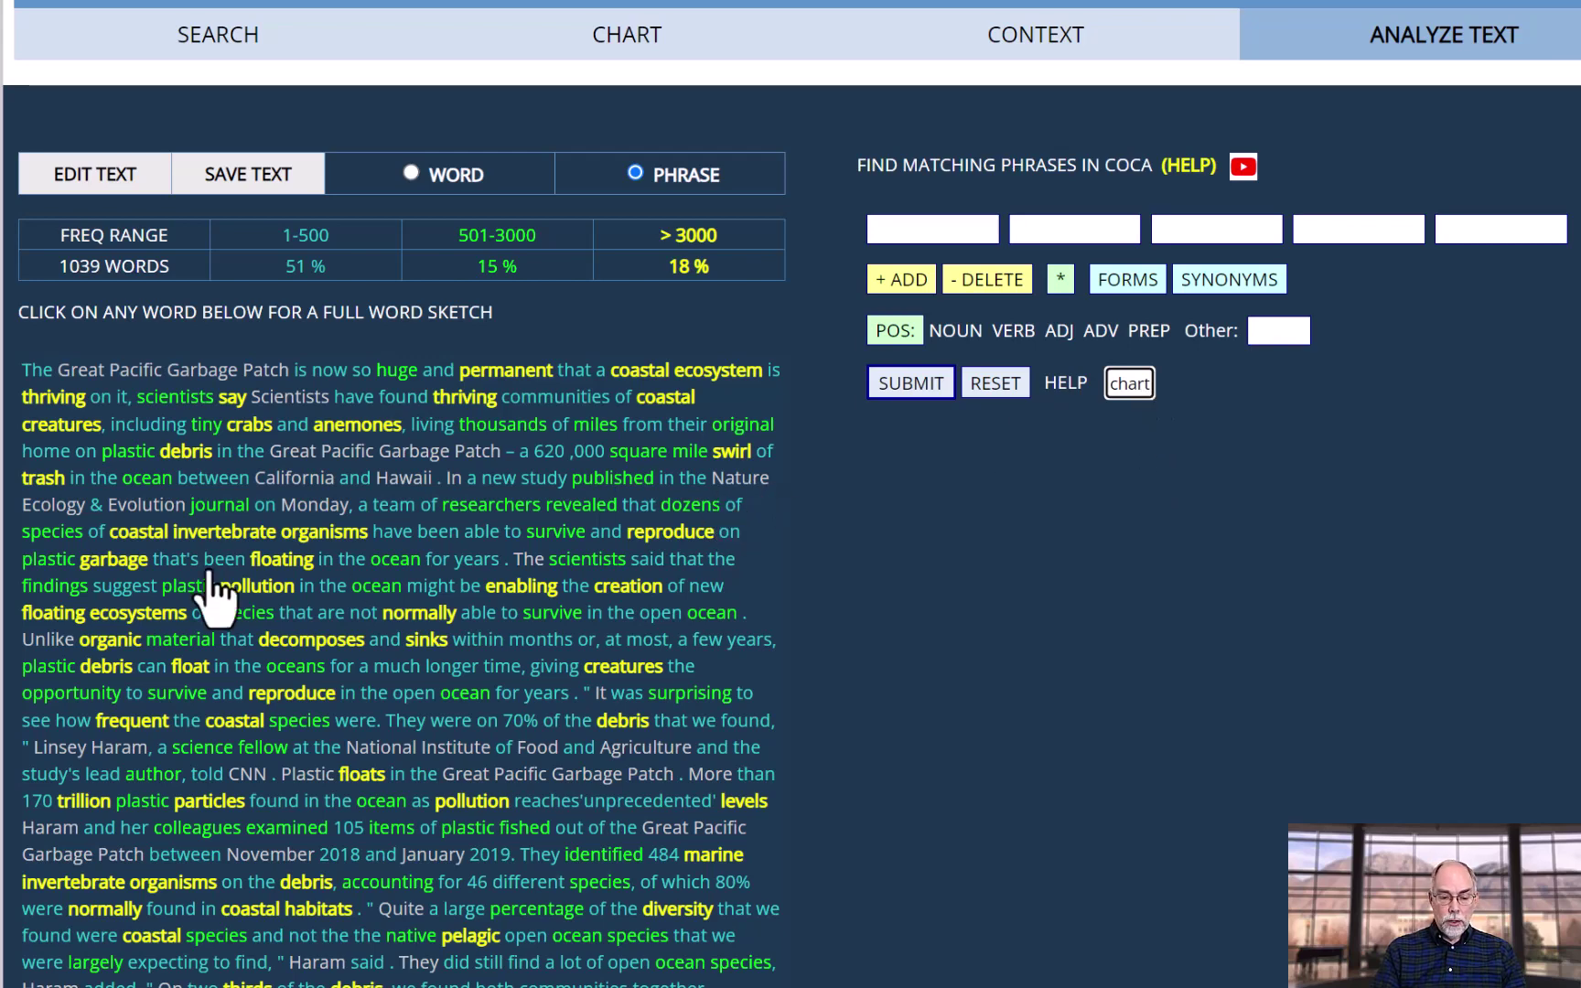
left_click(92, 640)
left_click(163, 645)
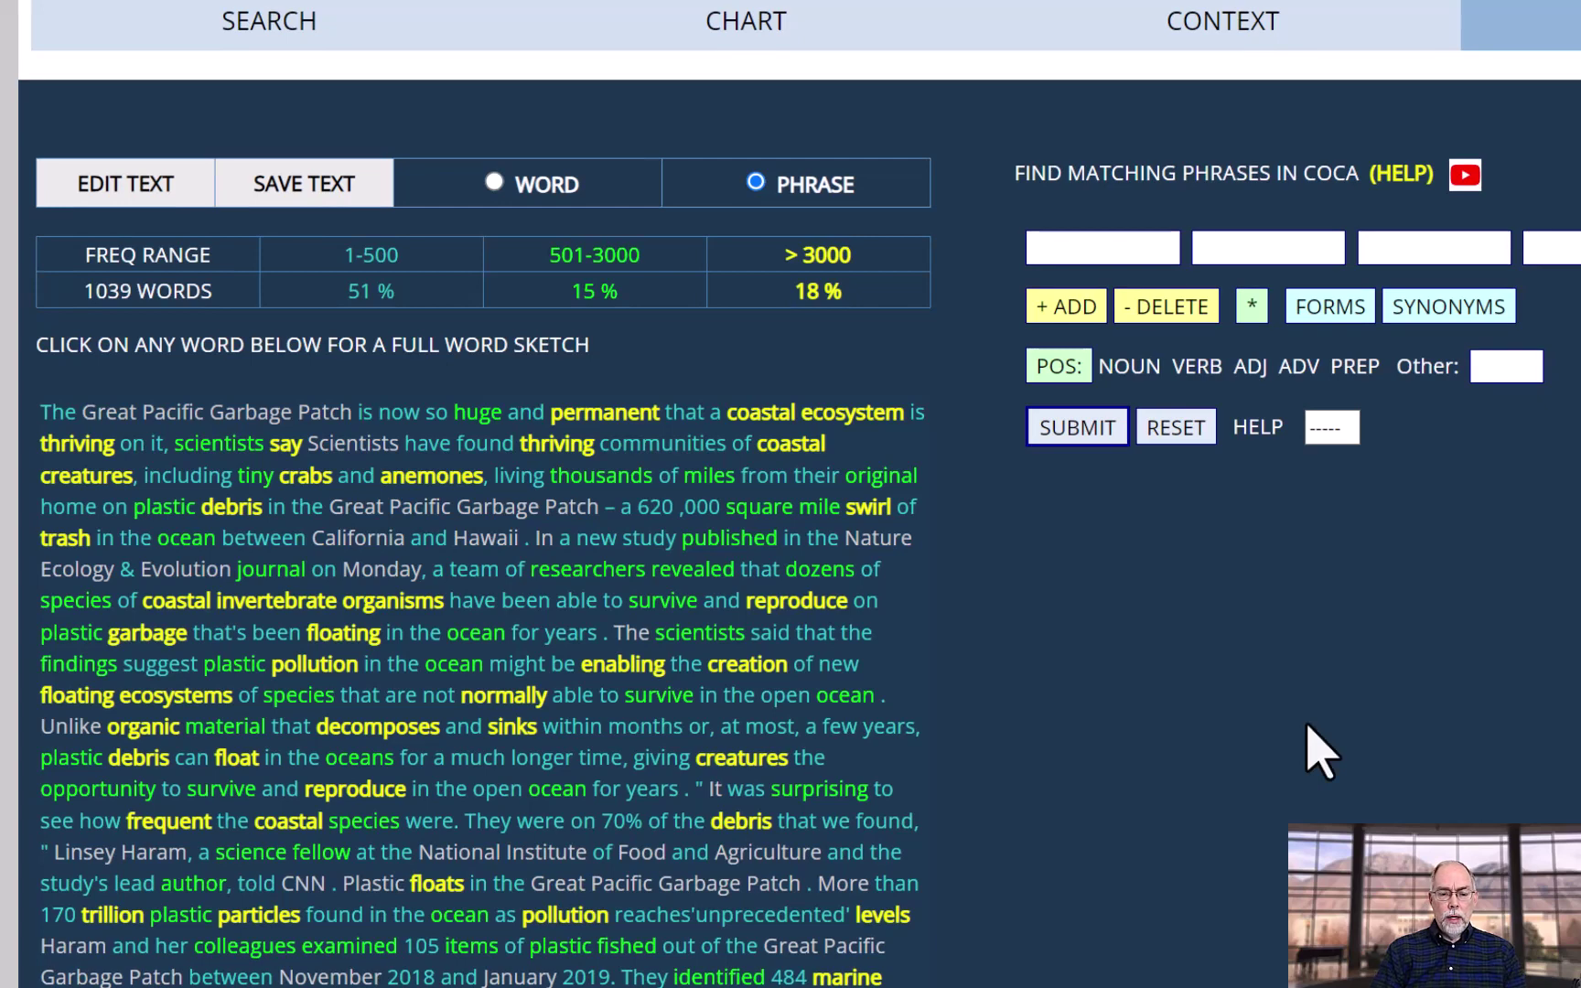
- Search 'NOUN debris' by entering 'plastic debris' and generalizing plastic to any noun
left_click(163, 510)
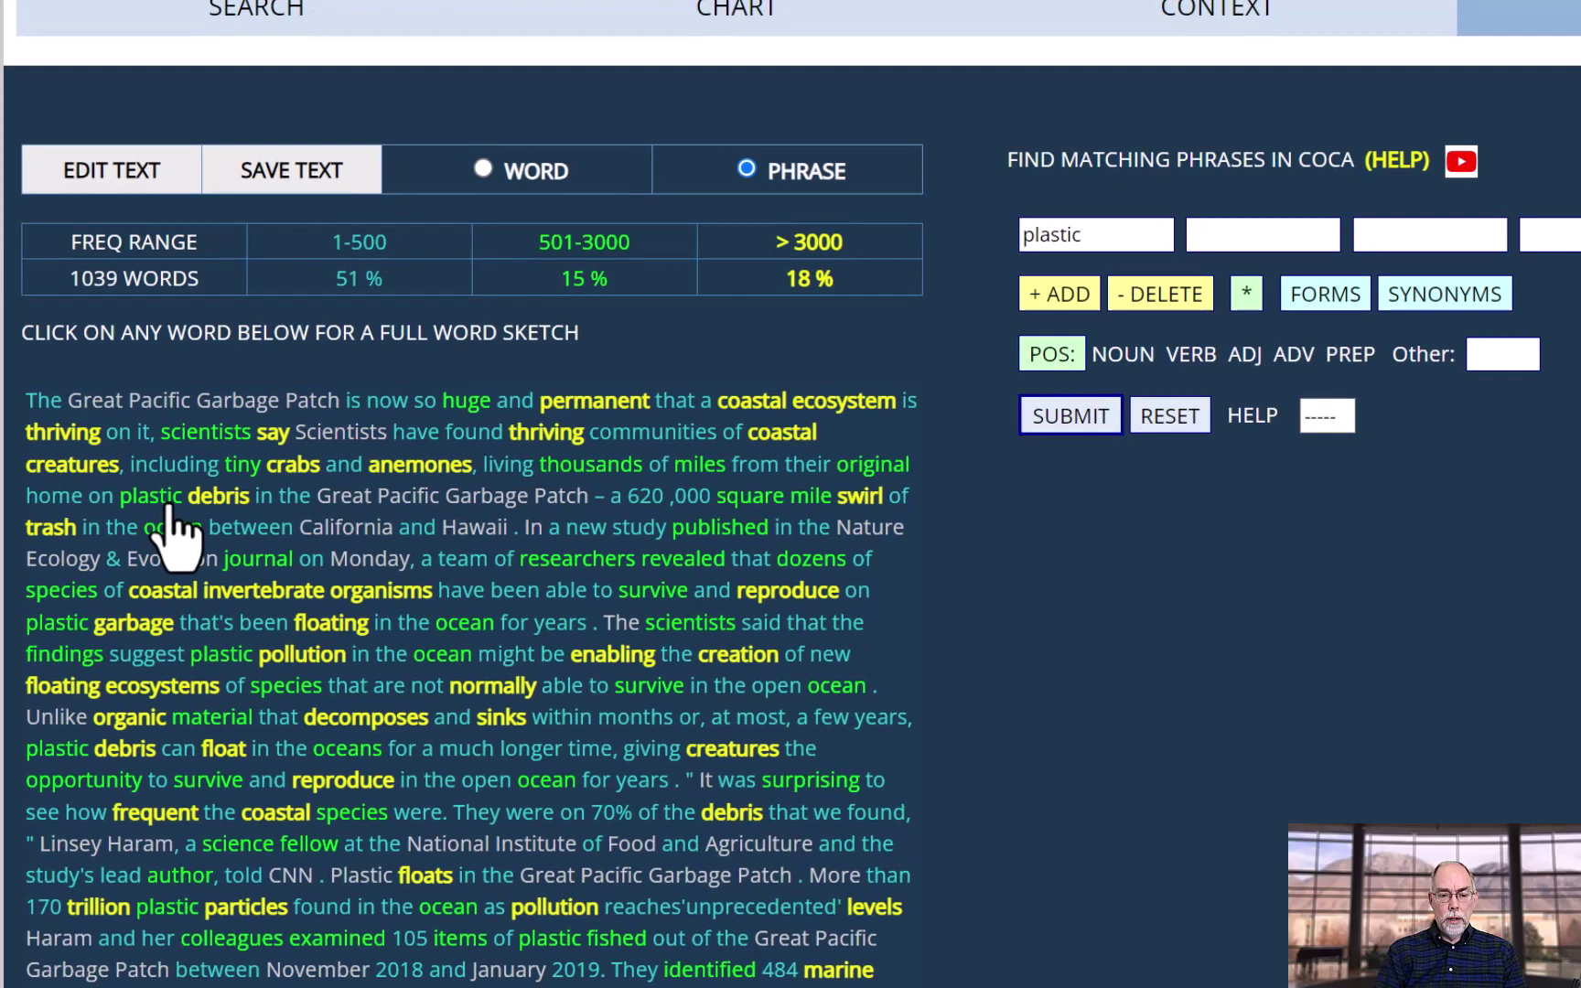
left_click(212, 518)
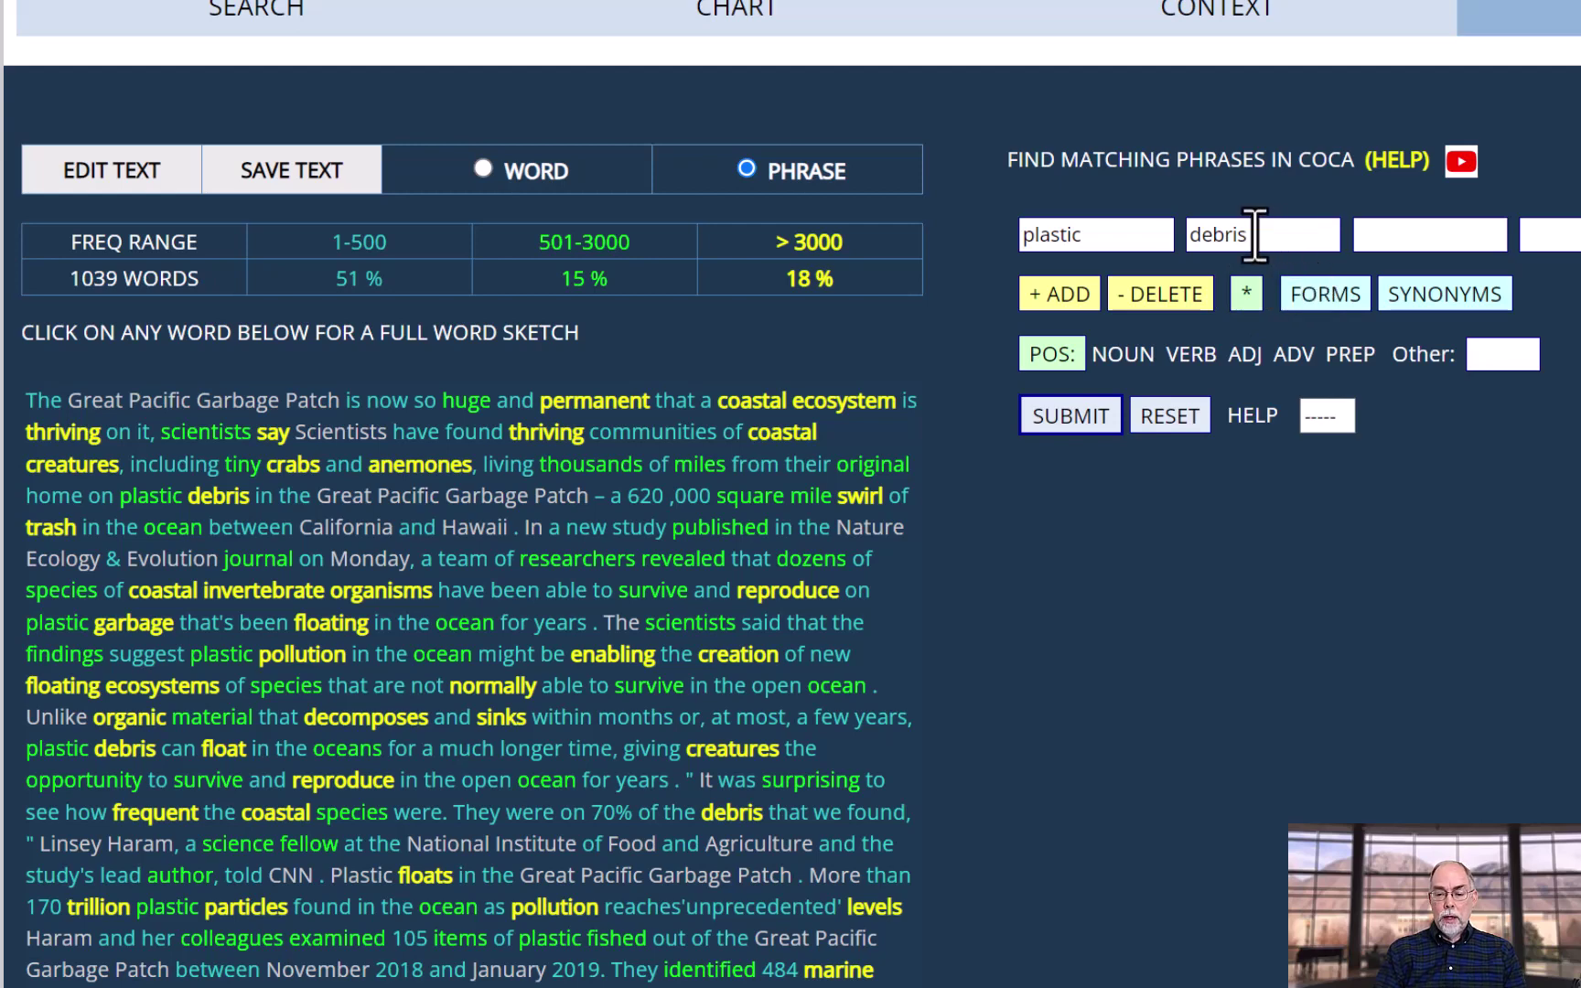
left_click(1057, 236)
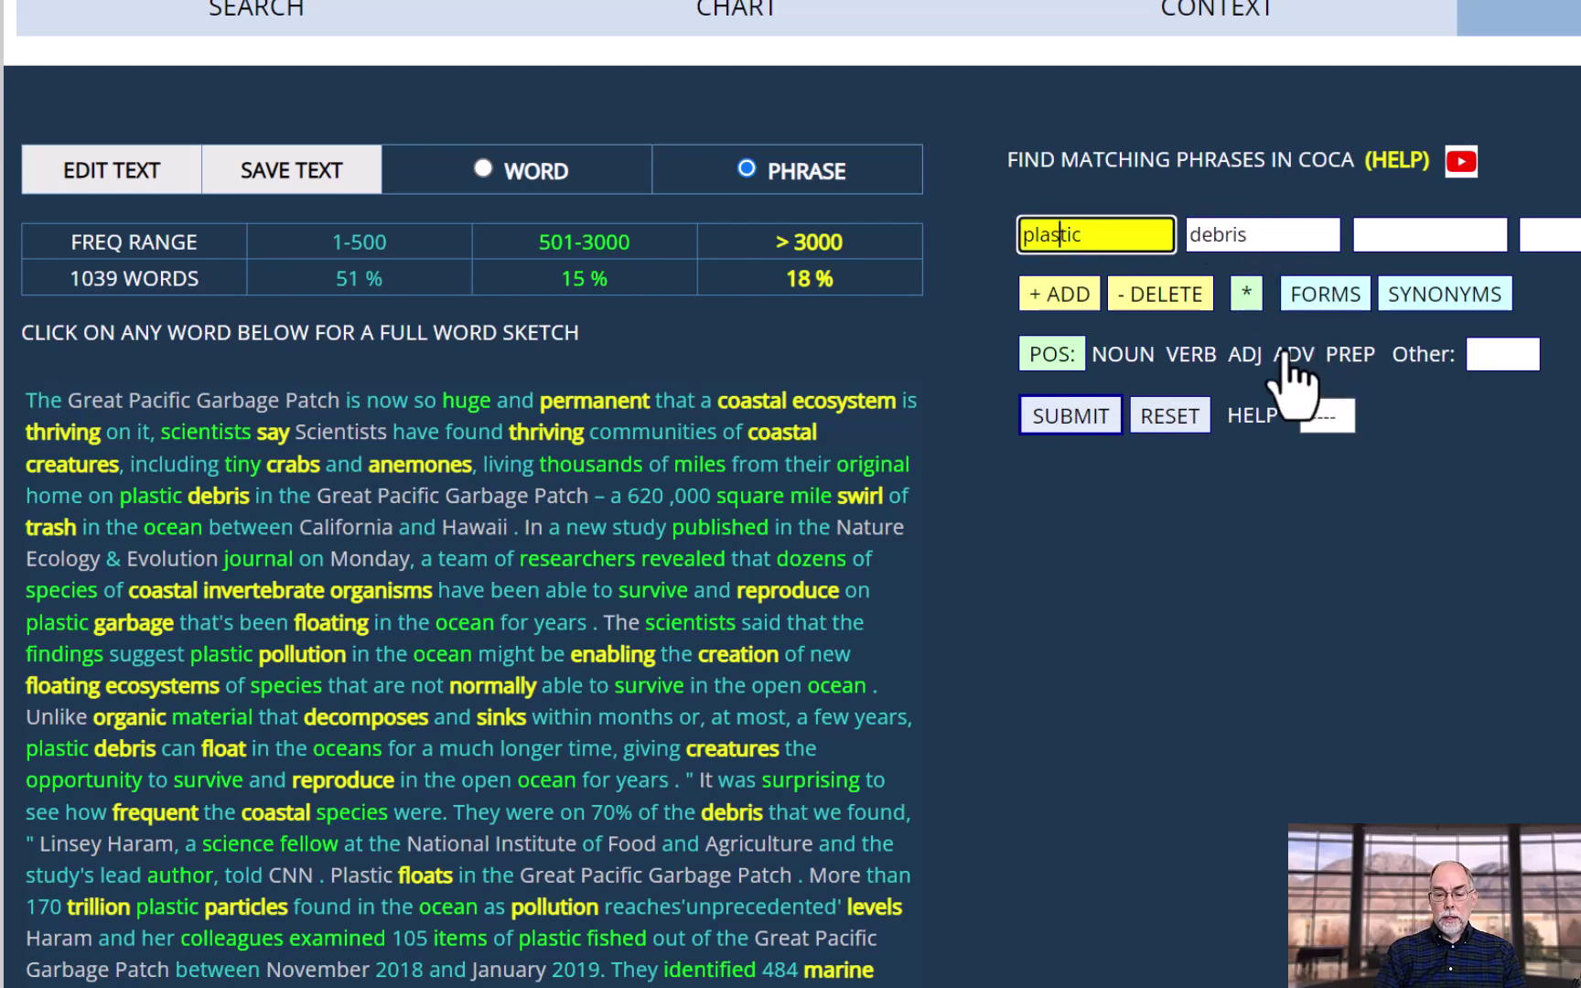
left_click(1043, 355)
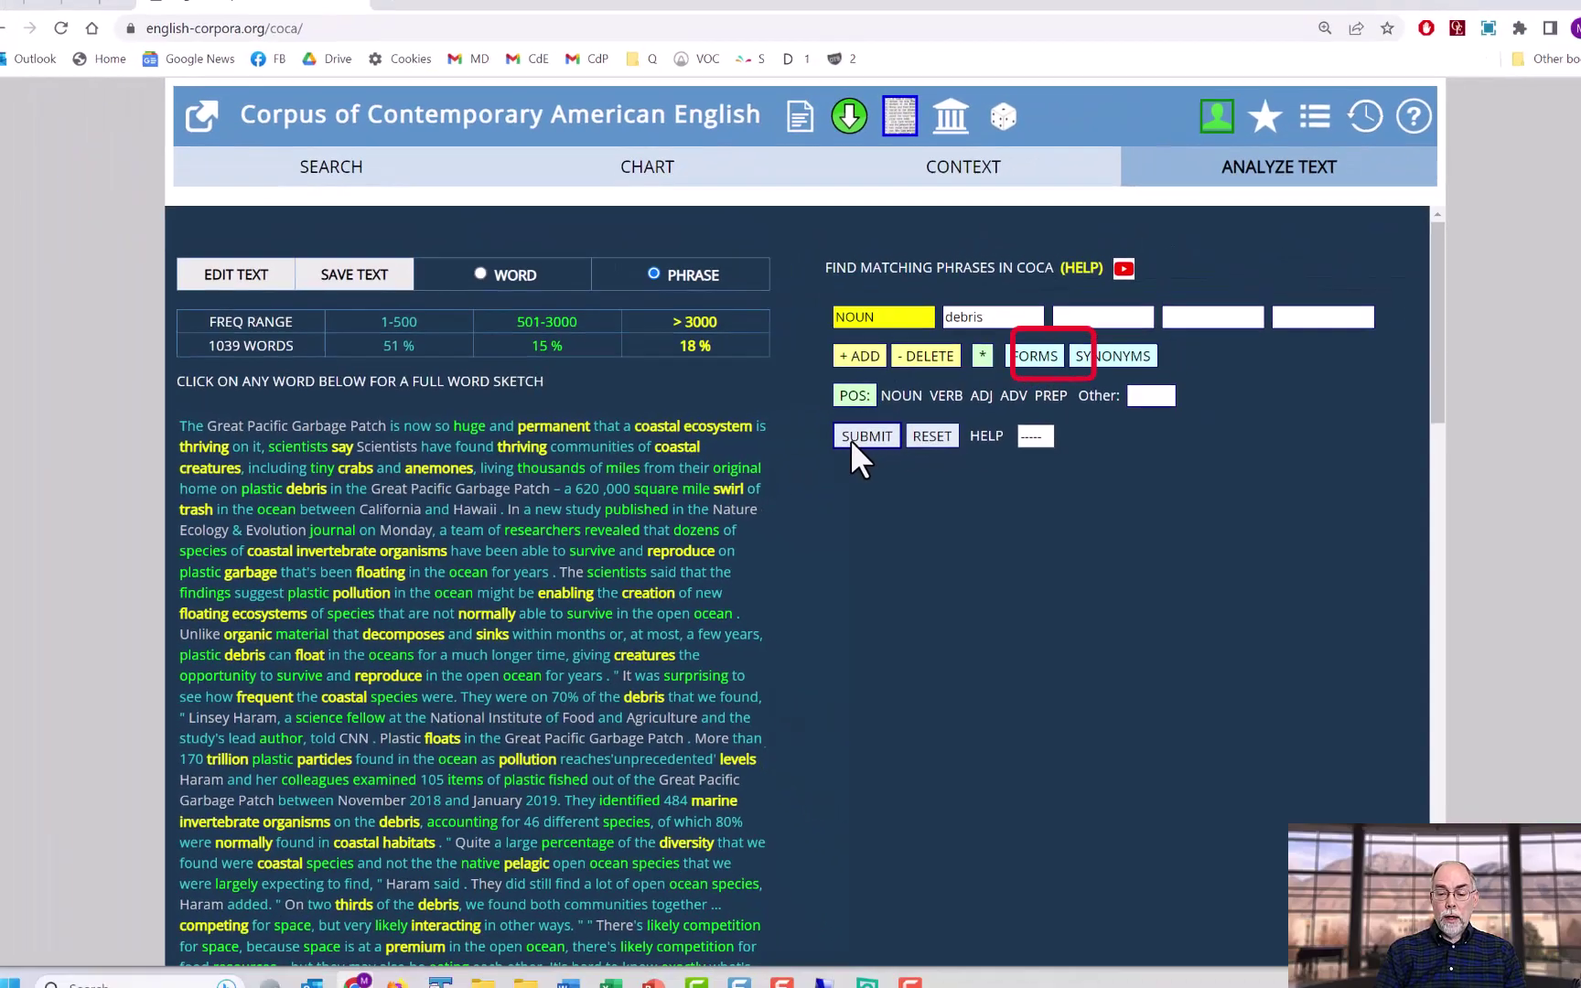
left_click(1052, 420)
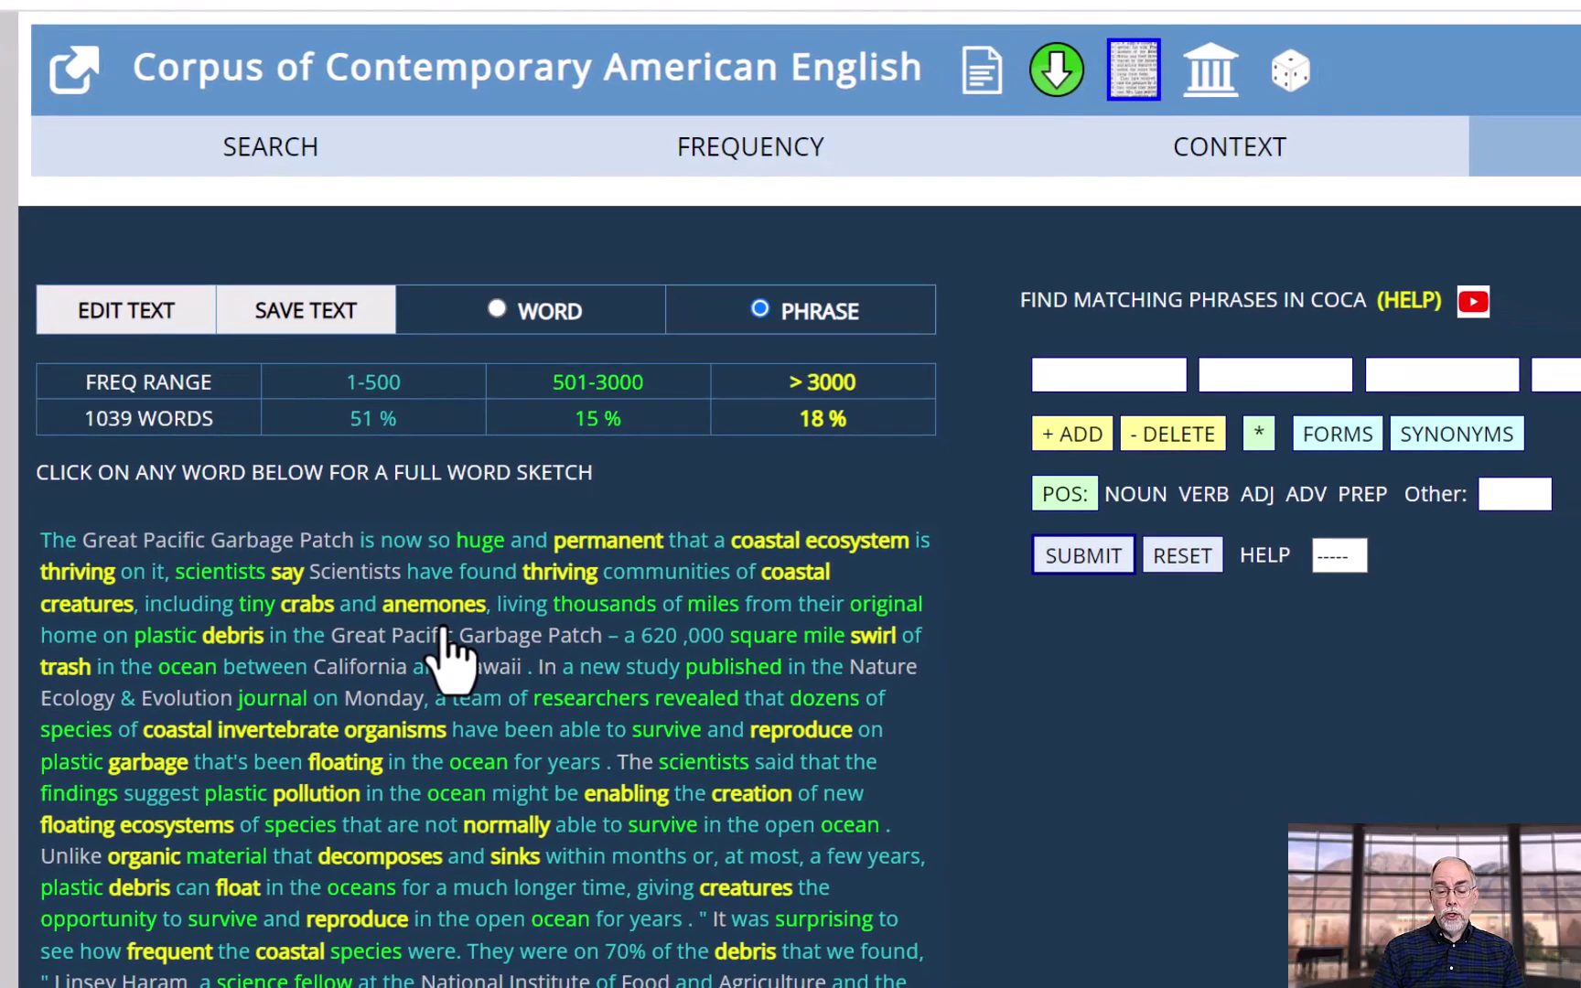
- Search 'NOUN and anemones' from 'crabs and anemones' and show all 15 context lines
left_click(320, 608)
left_click(358, 609)
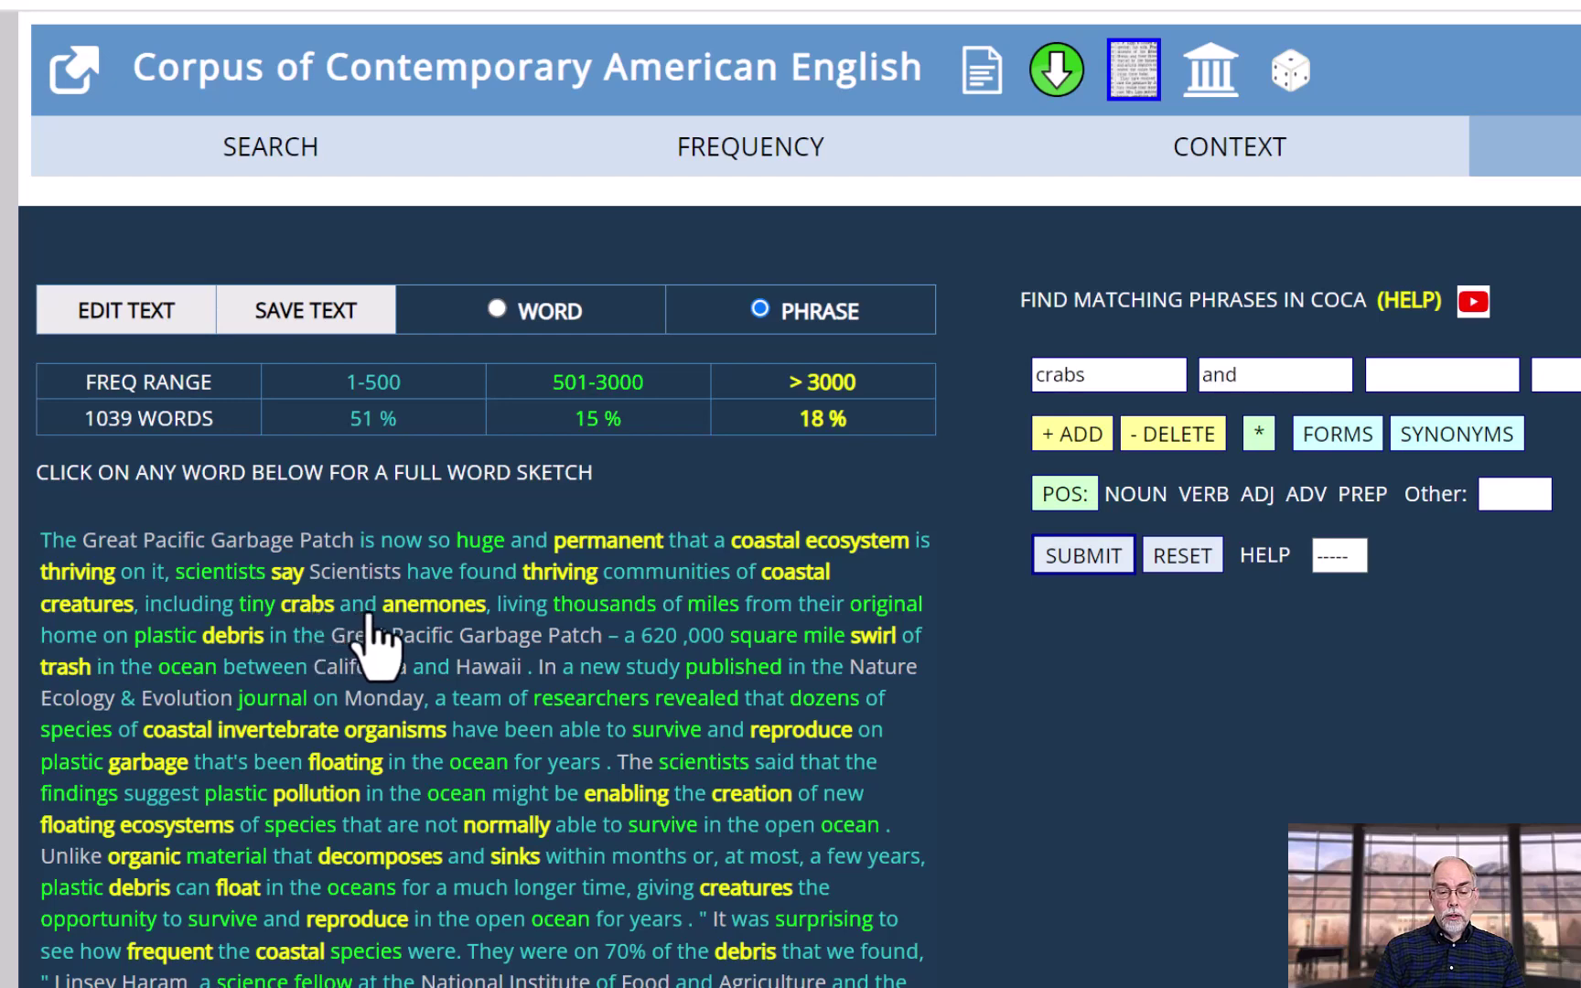
left_click(425, 611)
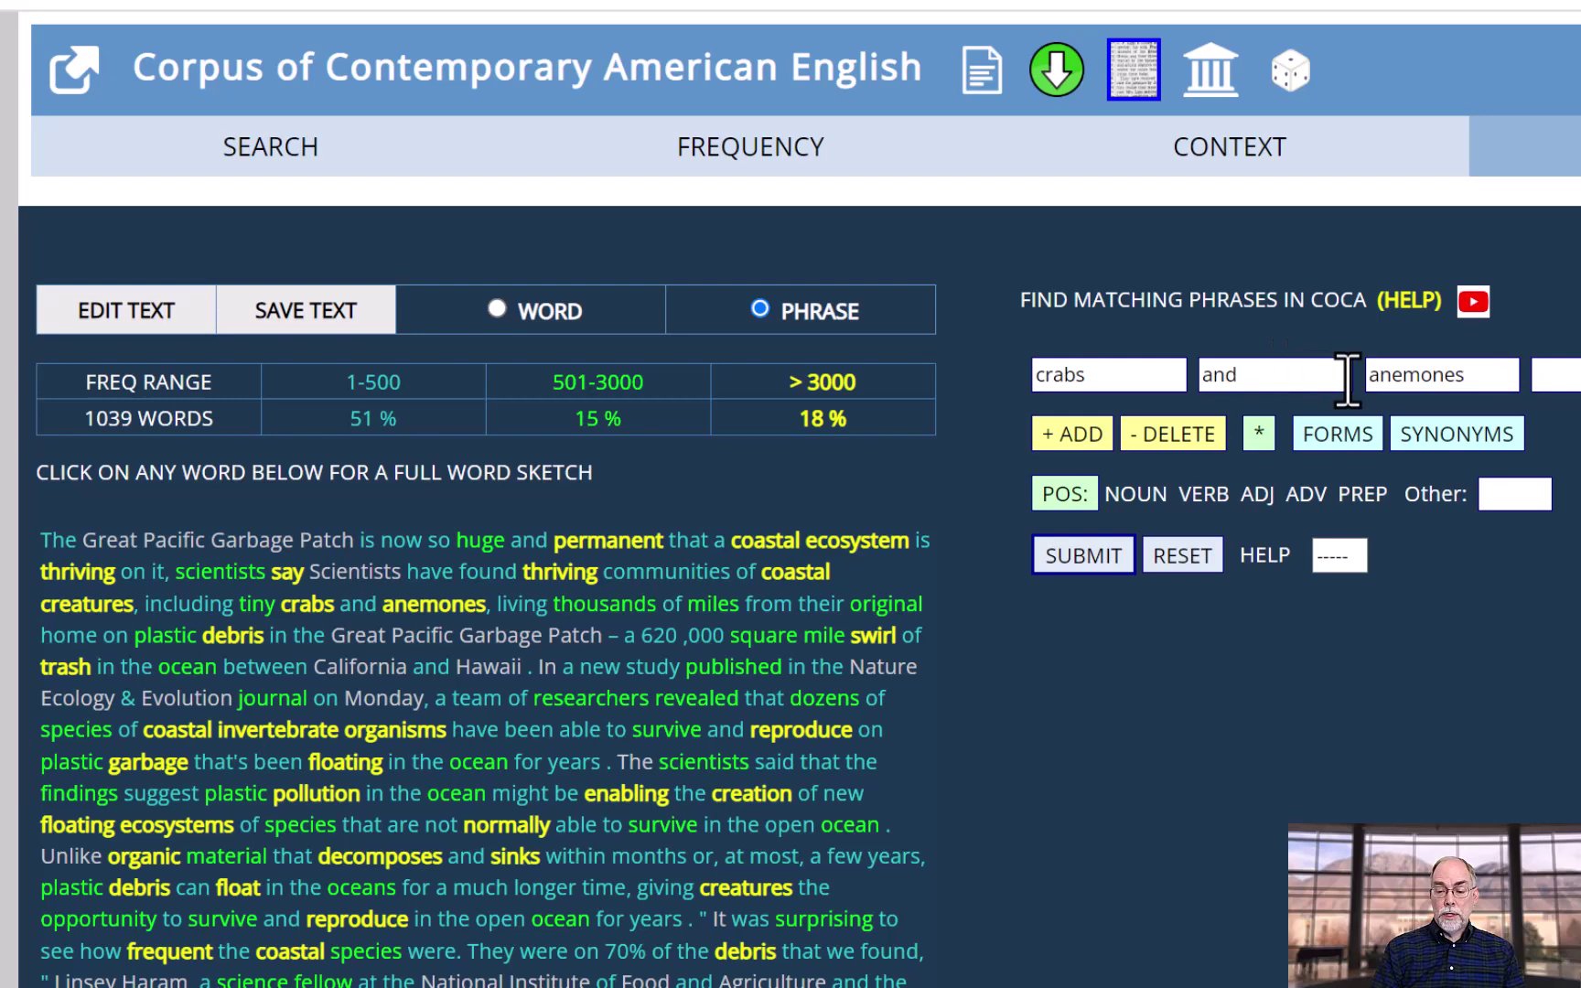
left_click(1104, 377)
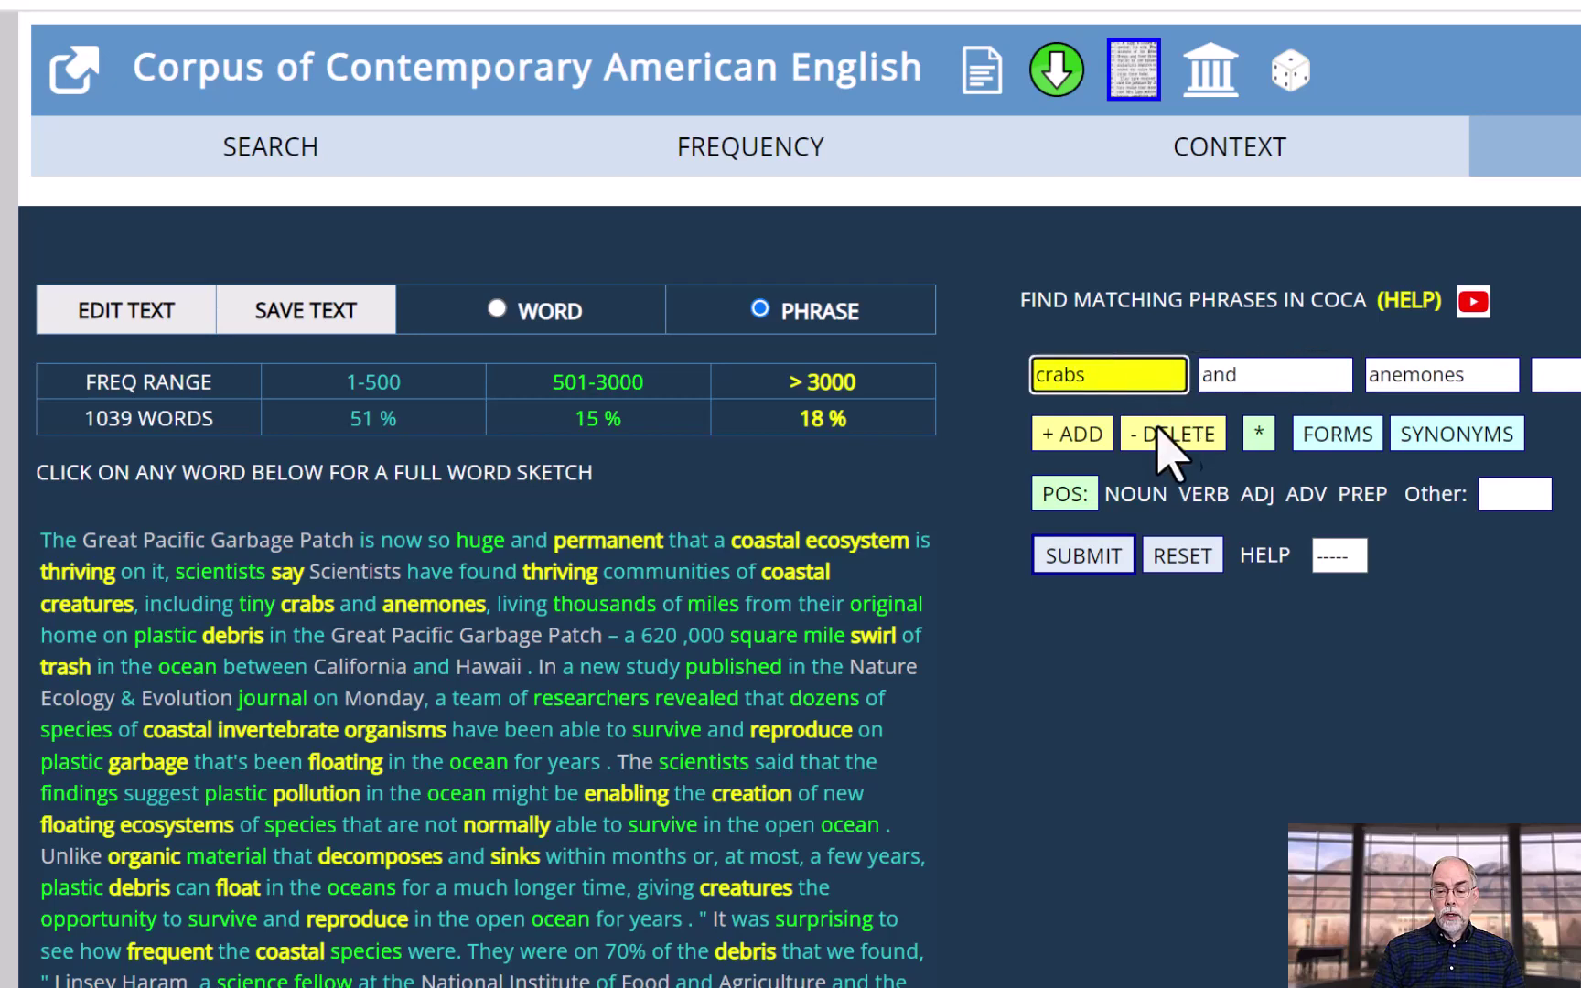
left_click(1043, 494)
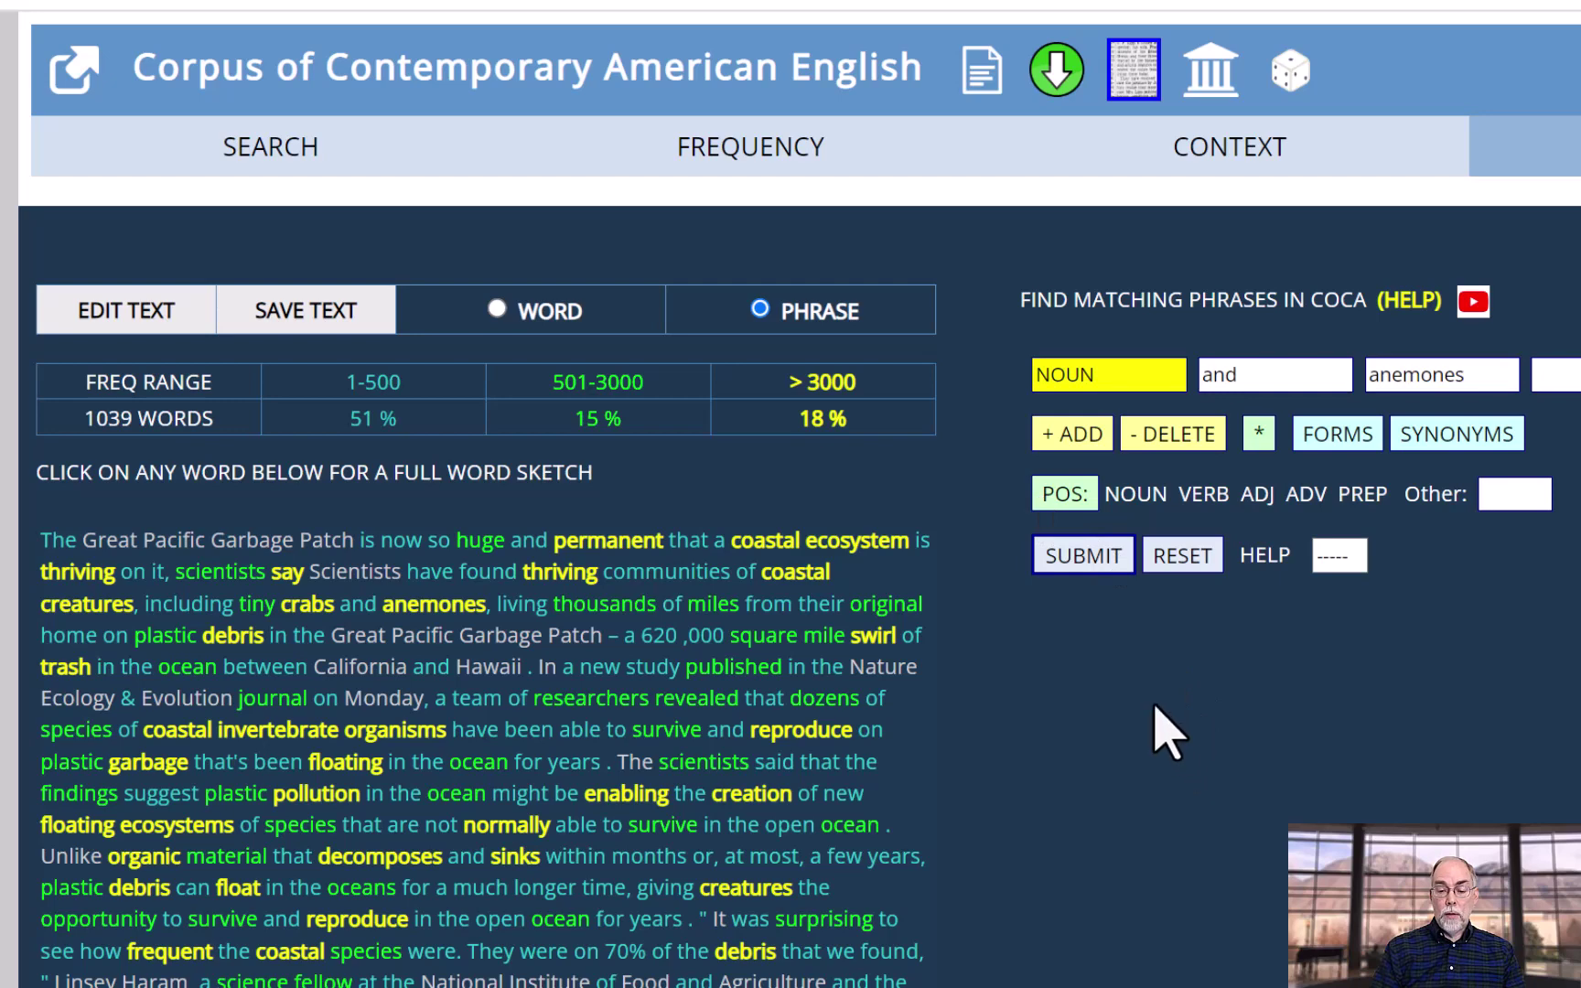
left_click(1082, 560)
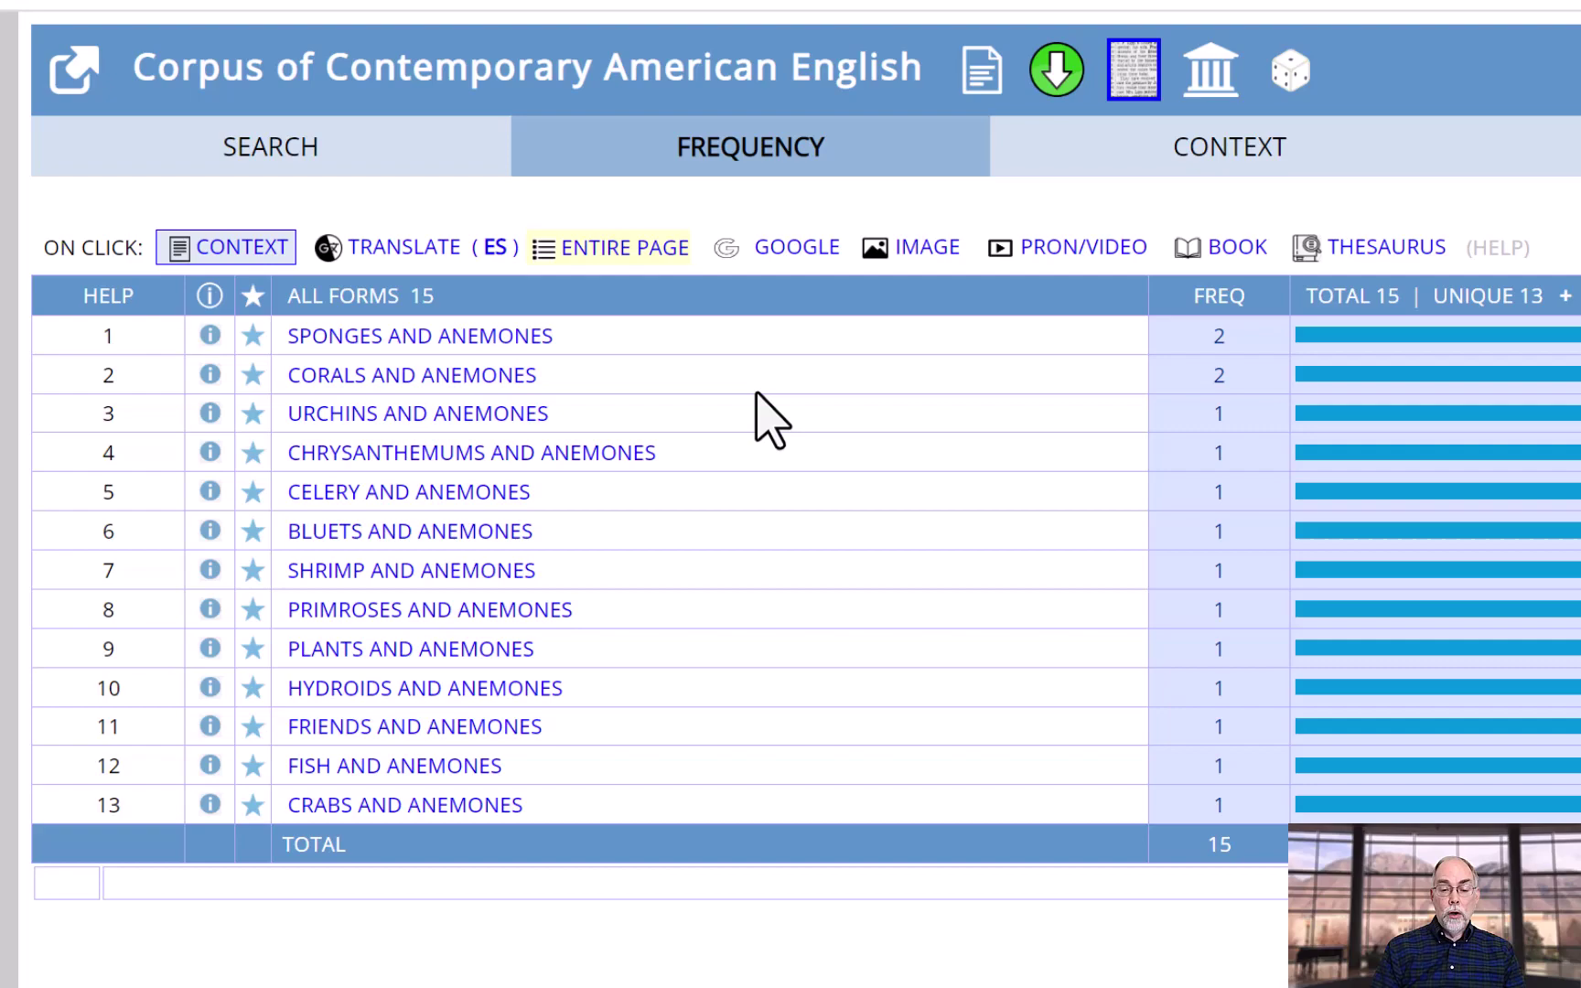
left_click(422, 298)
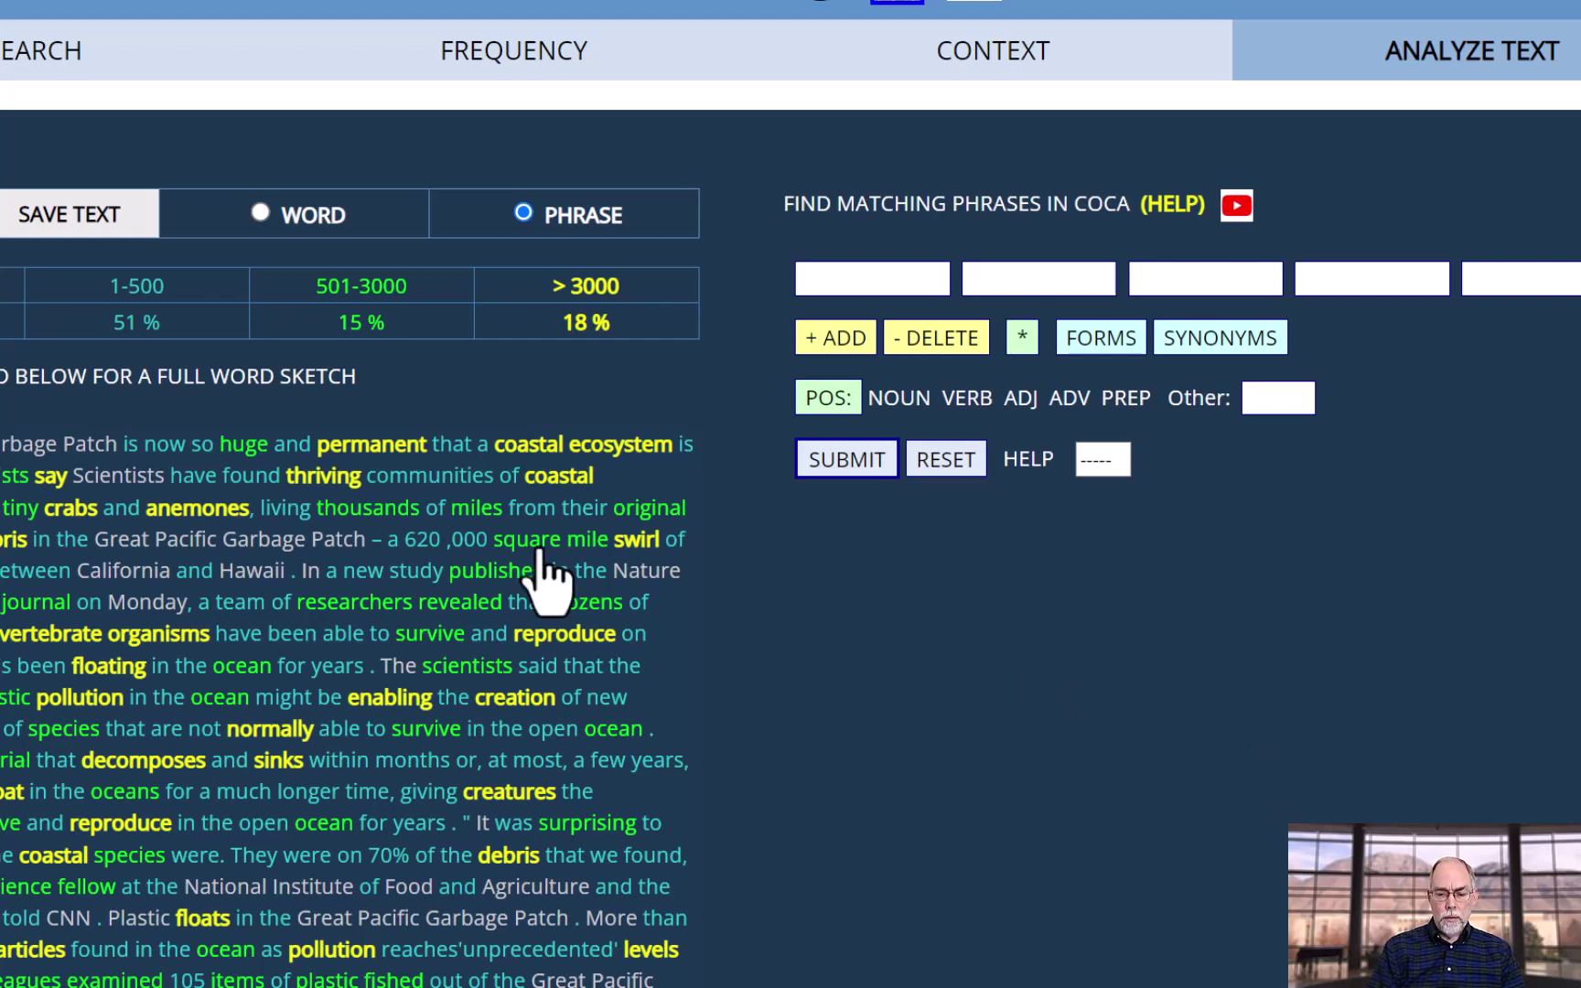
- Search 'researchers VERB that' by generalizing revealed in 'researchers revealed that' to any verb
left_click(356, 606)
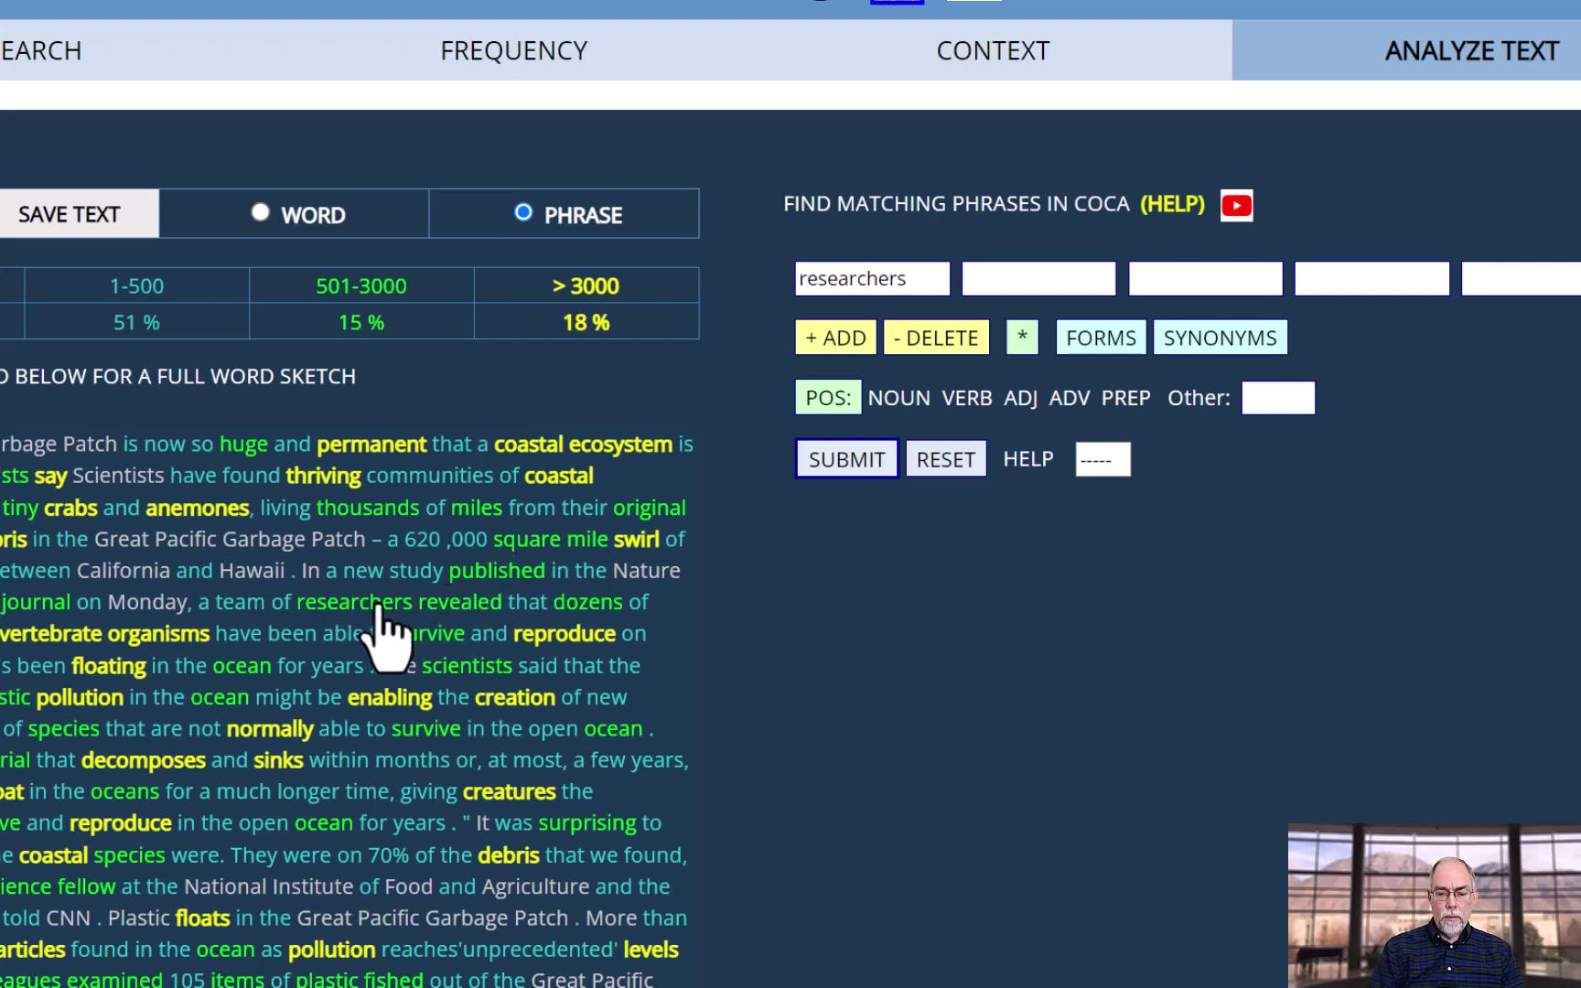
left_click(453, 606)
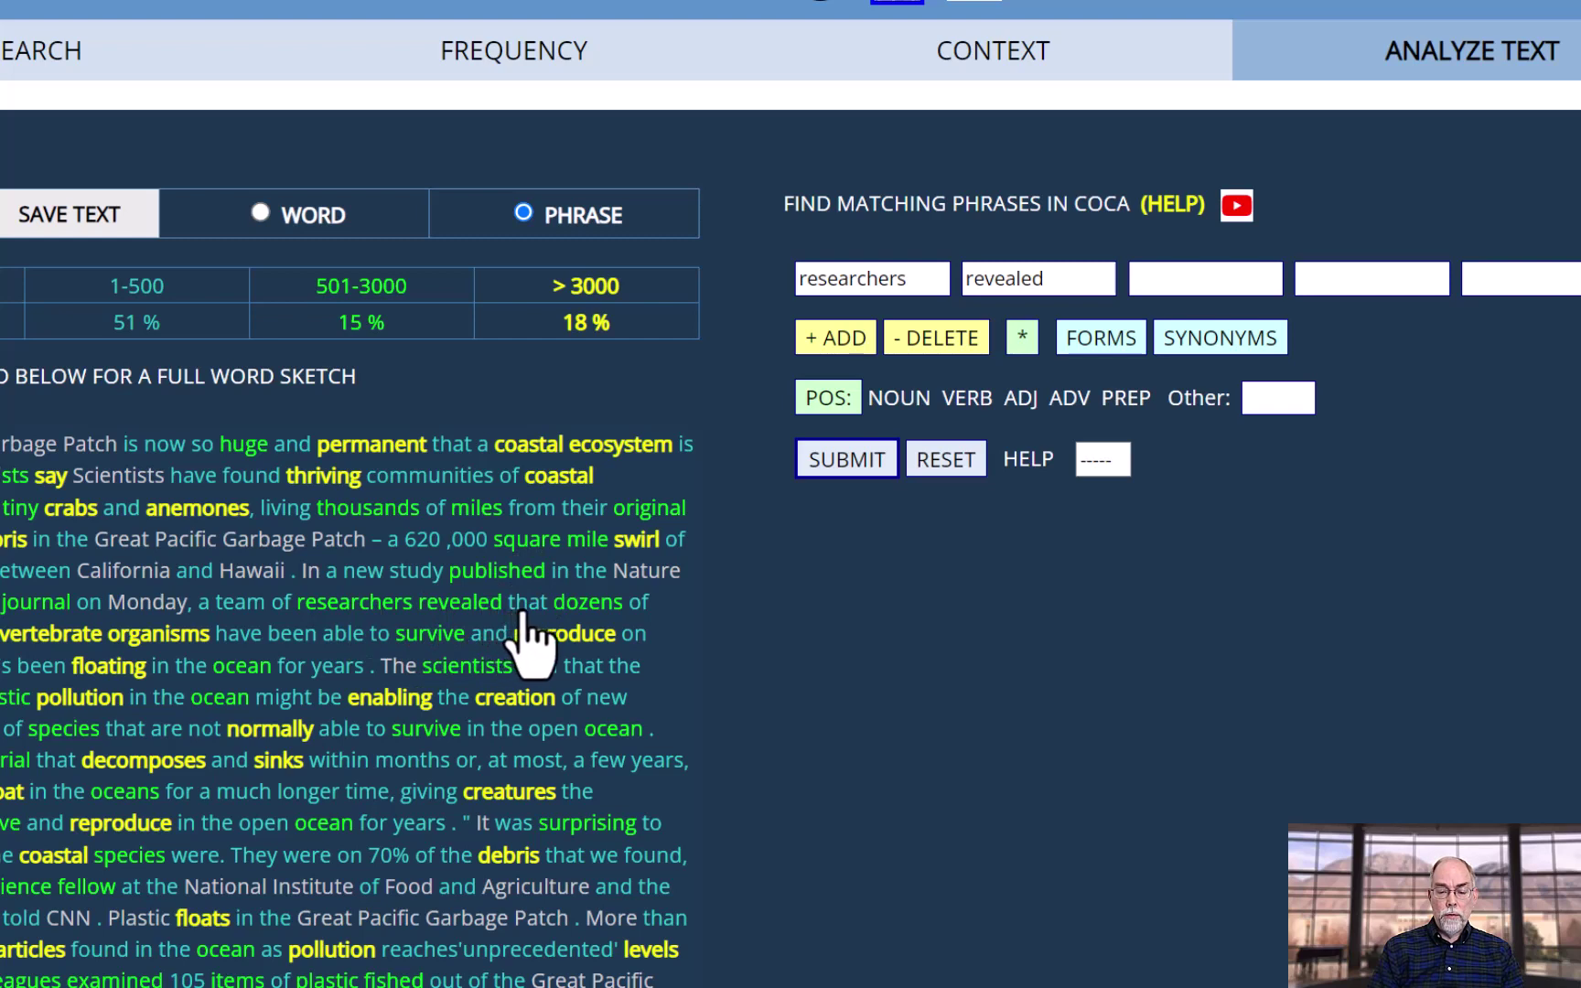
left_click(526, 606)
left_click(1032, 279)
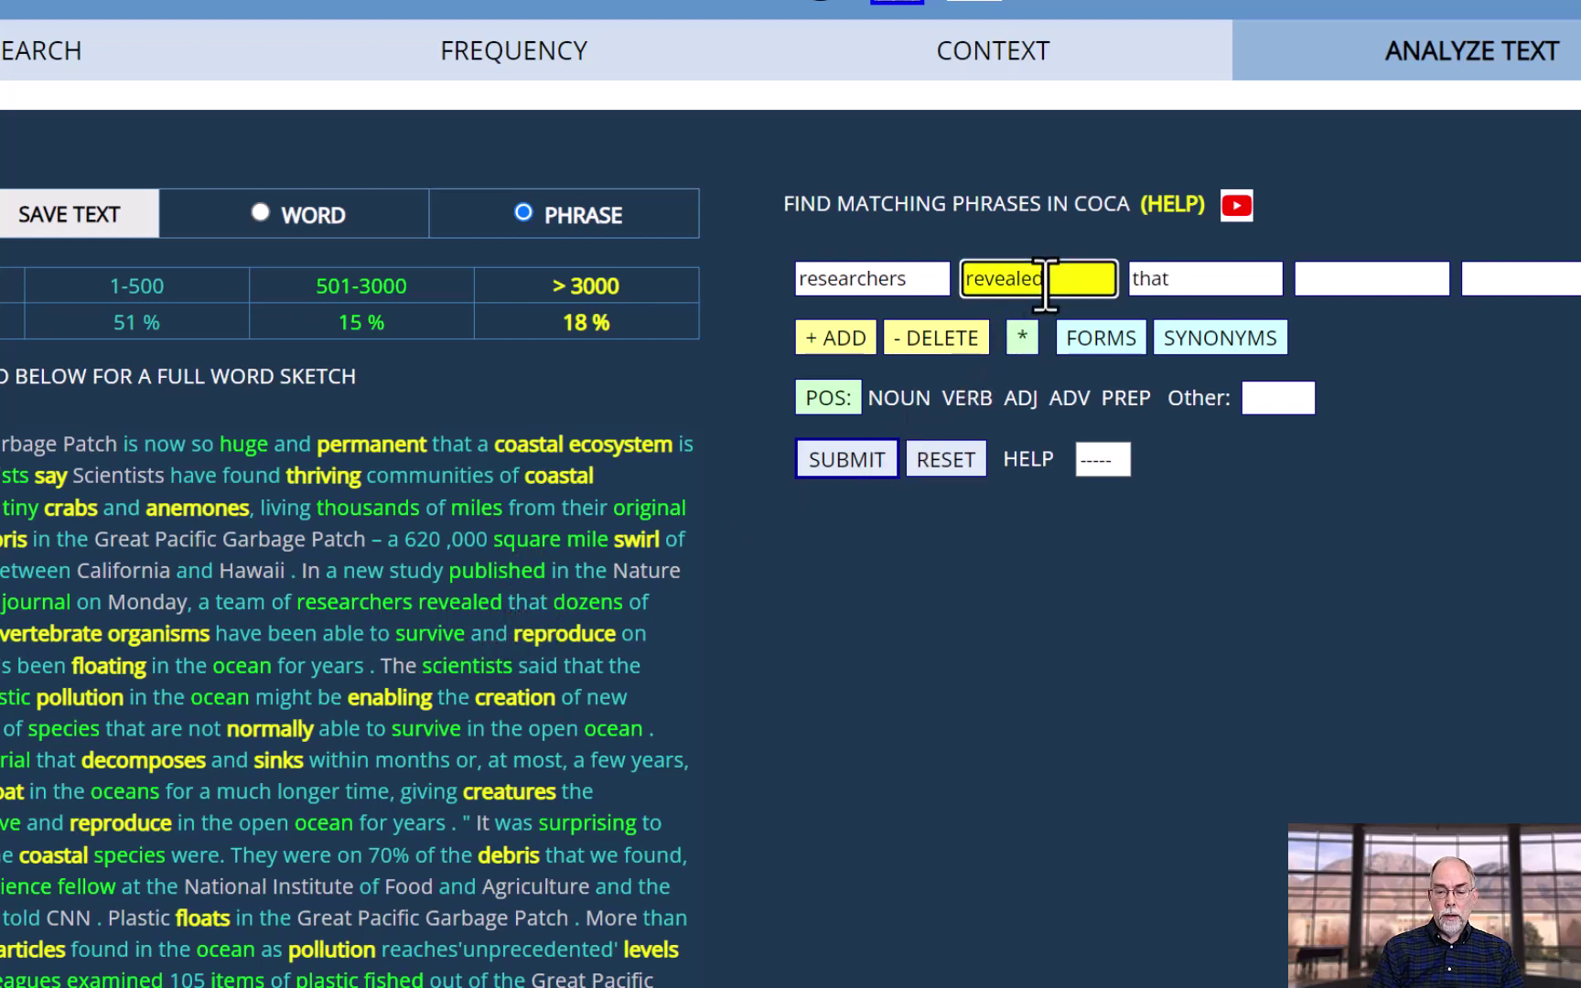
left_click(829, 406)
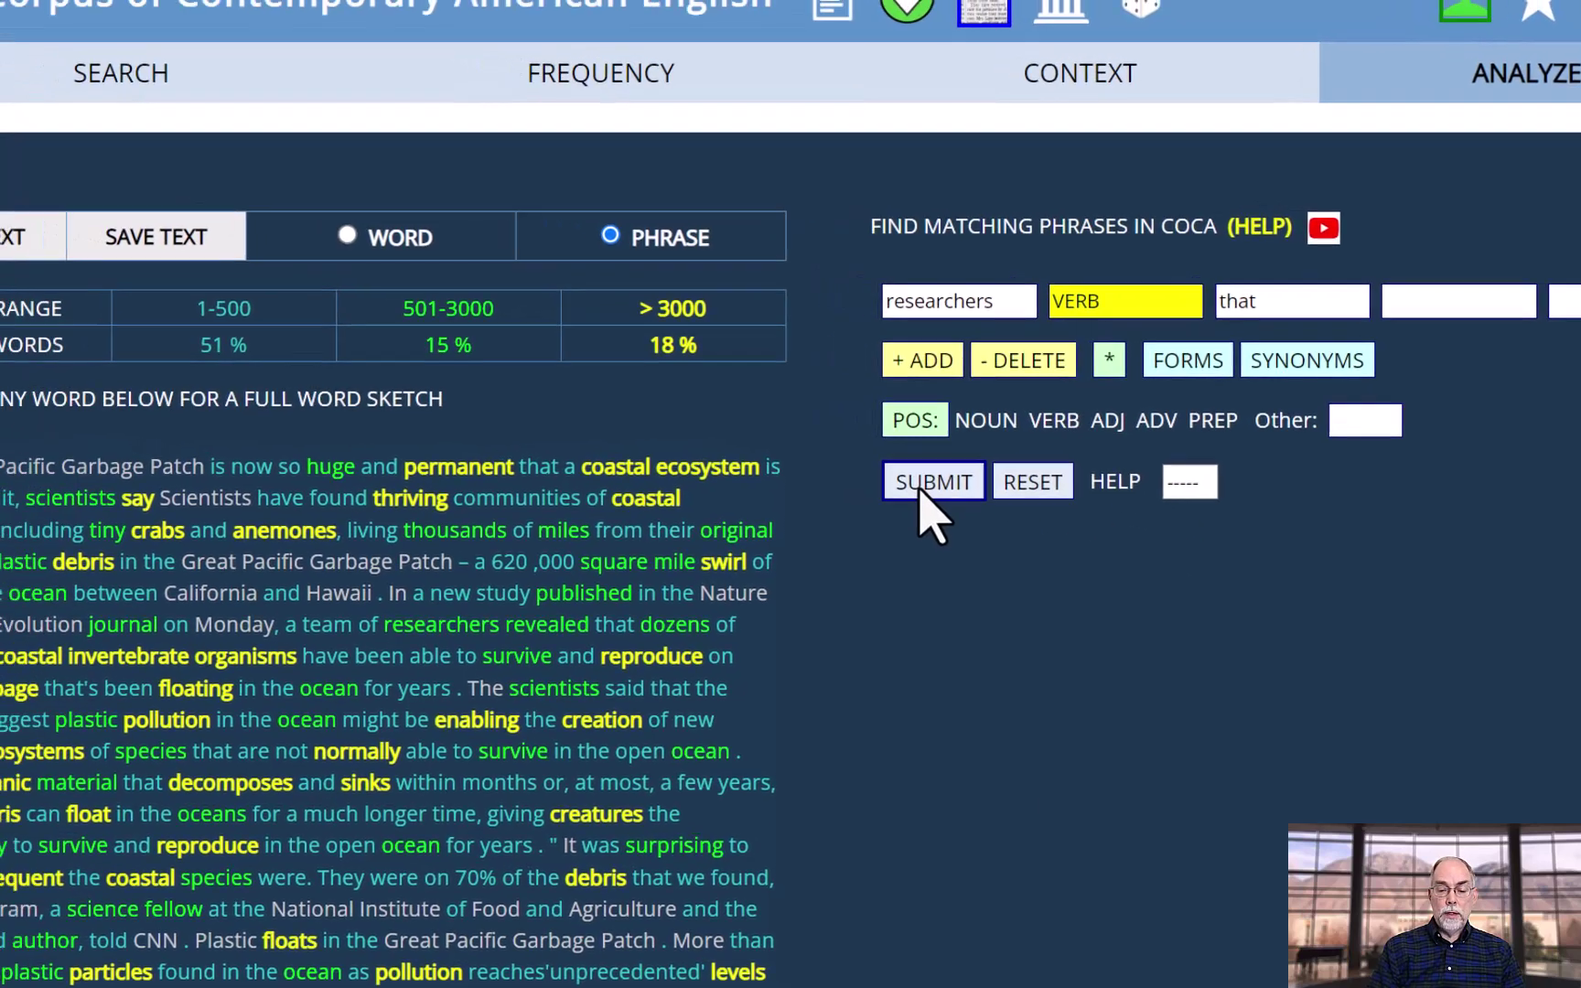
left_click(836, 462)
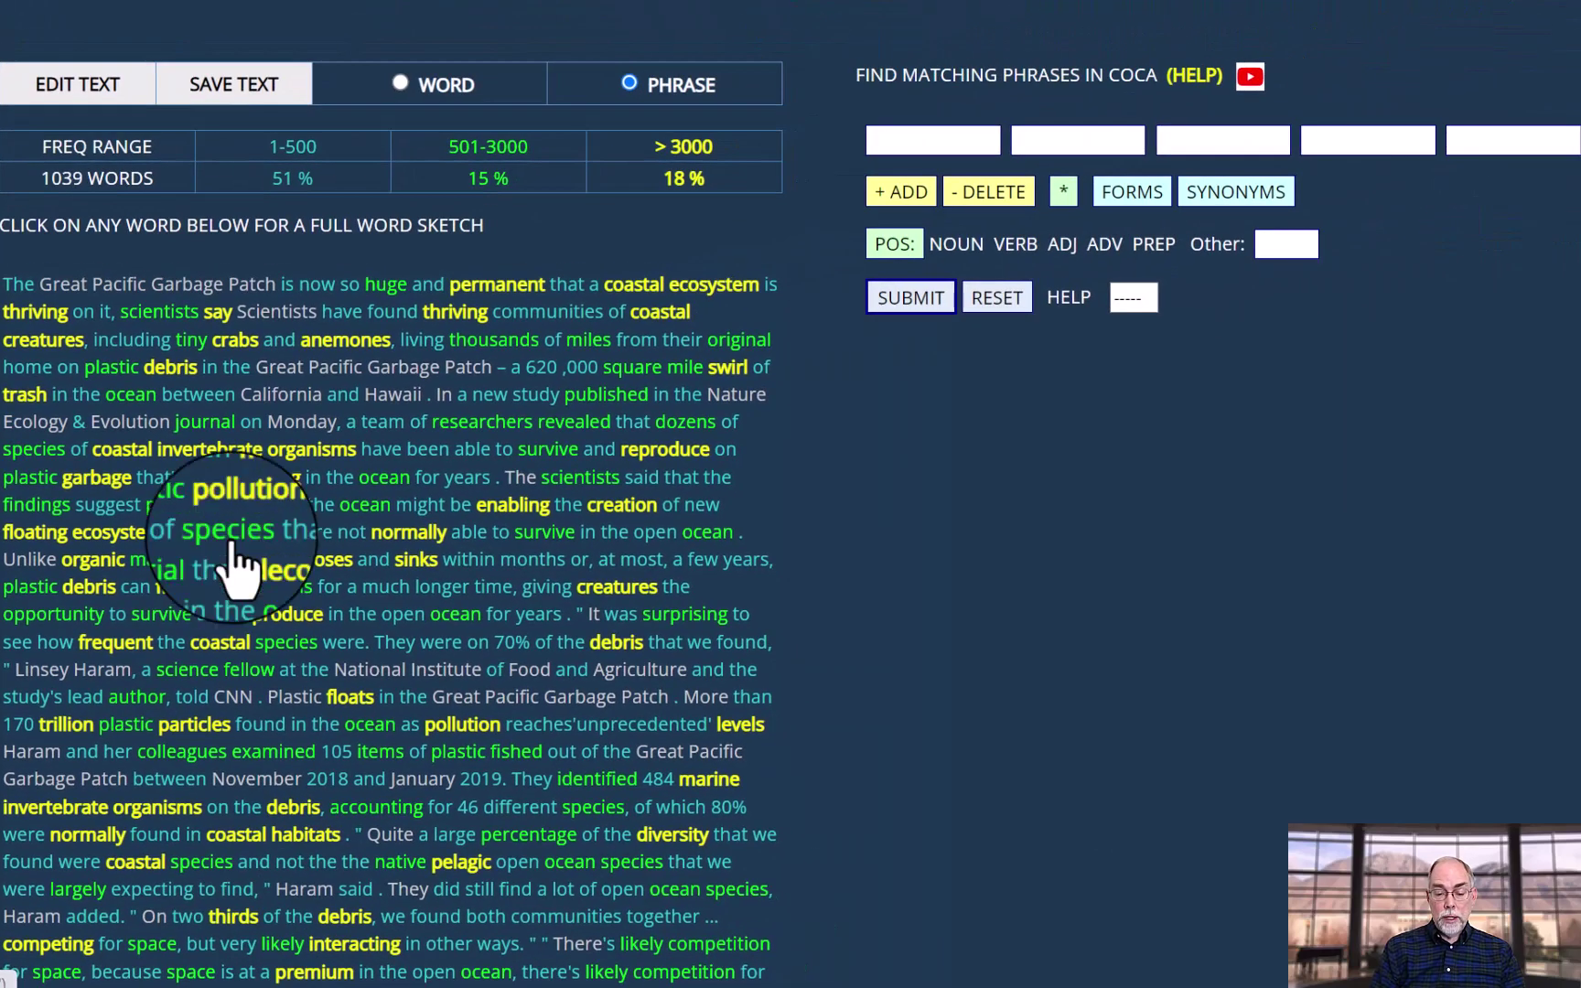
- Look up 'species that VERB' from 'species that survive', led by 'species that live' (53)
left_click(234, 539)
left_click(279, 538)
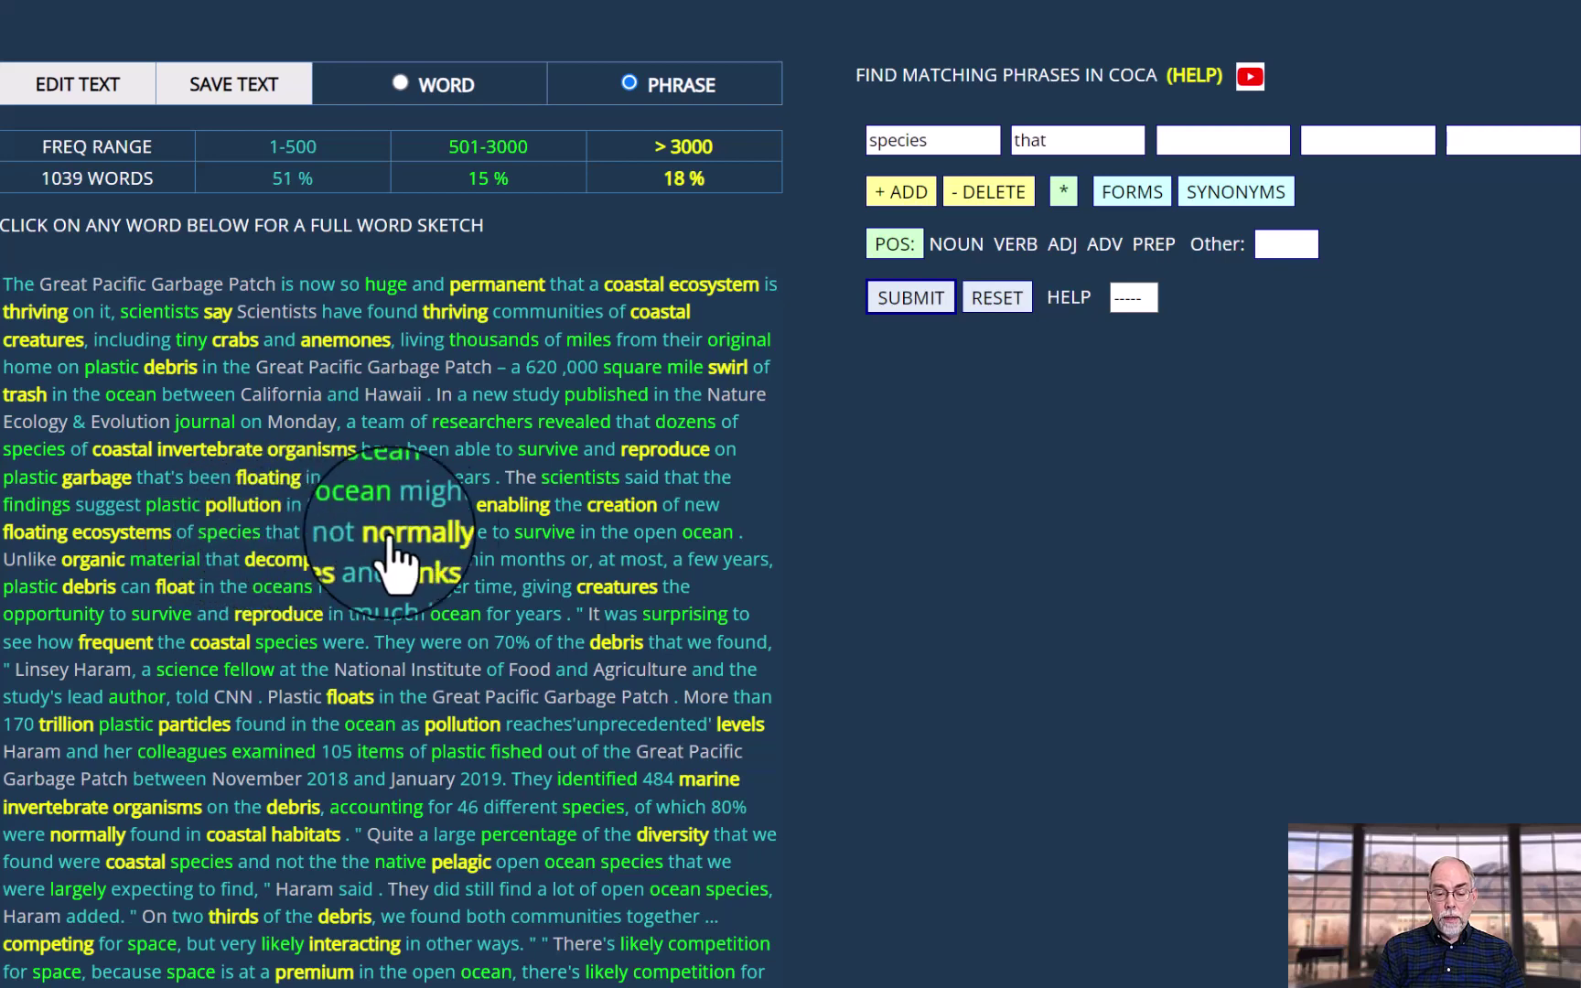
left_click(540, 538)
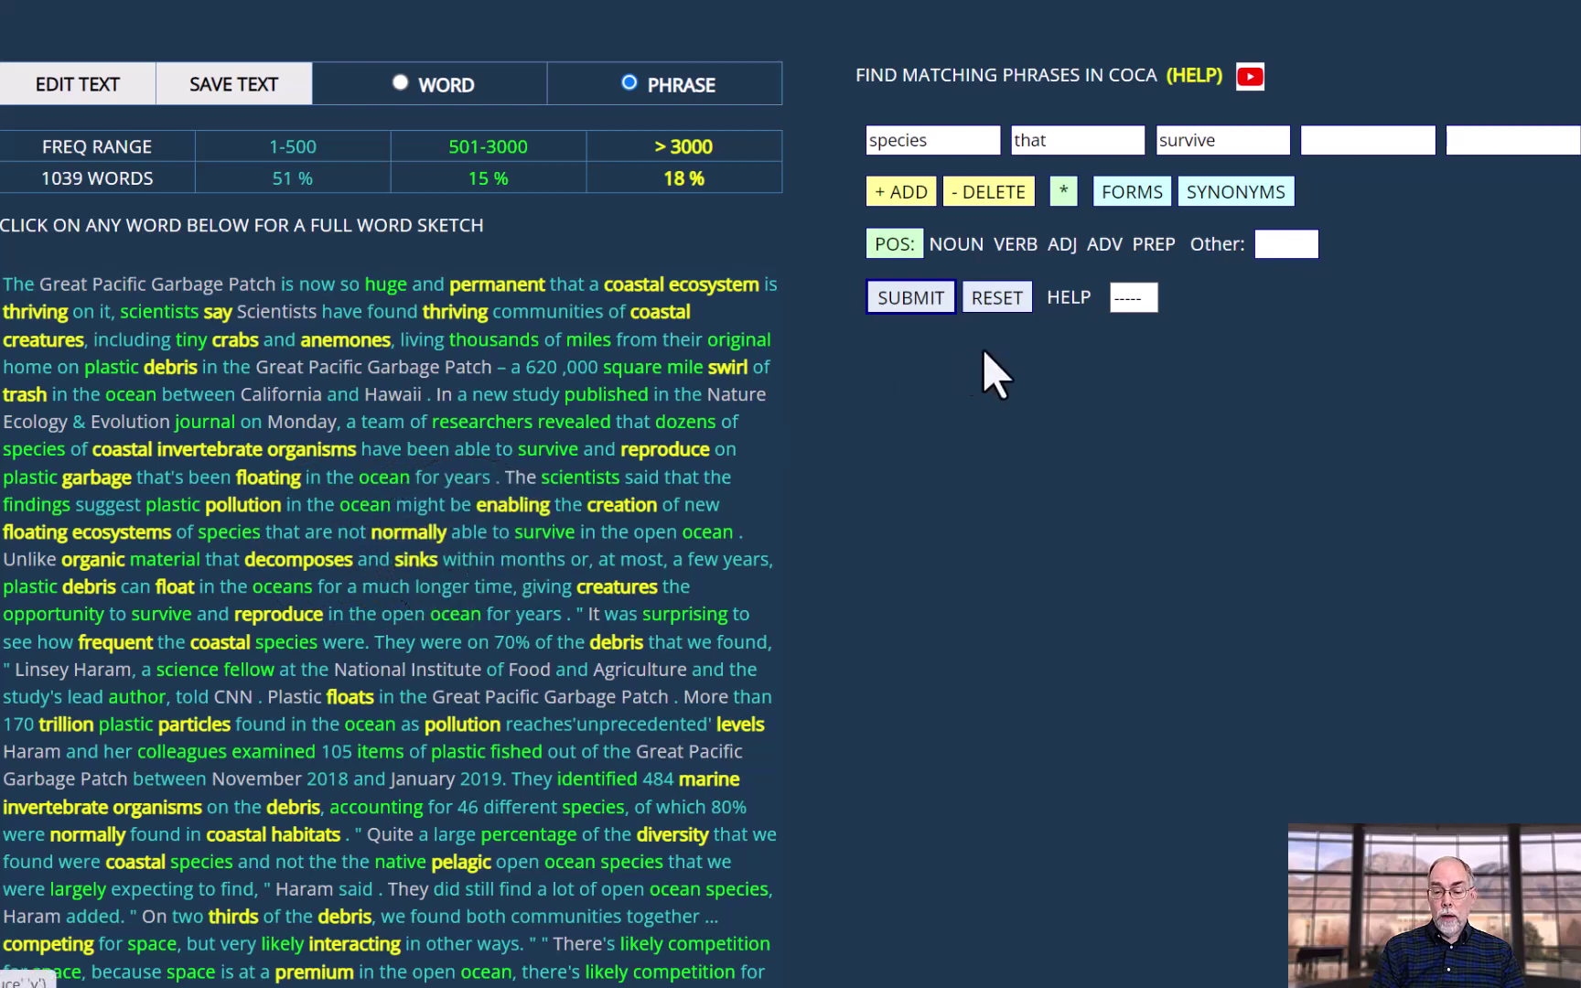
left_click(1206, 140)
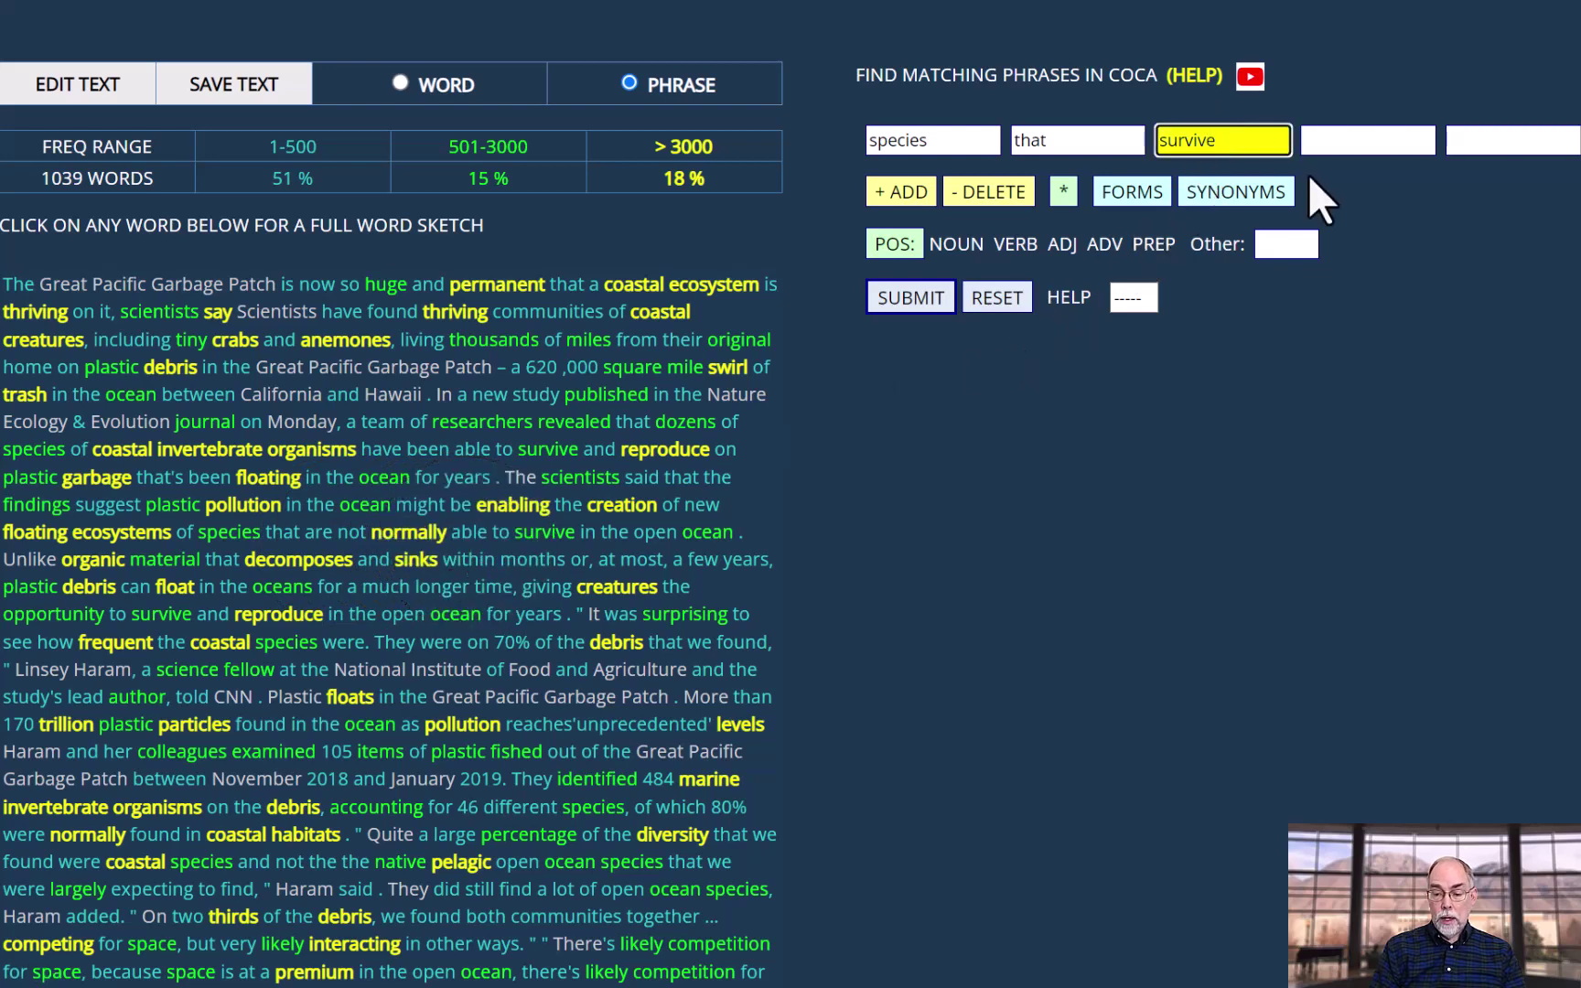
left_click(889, 256)
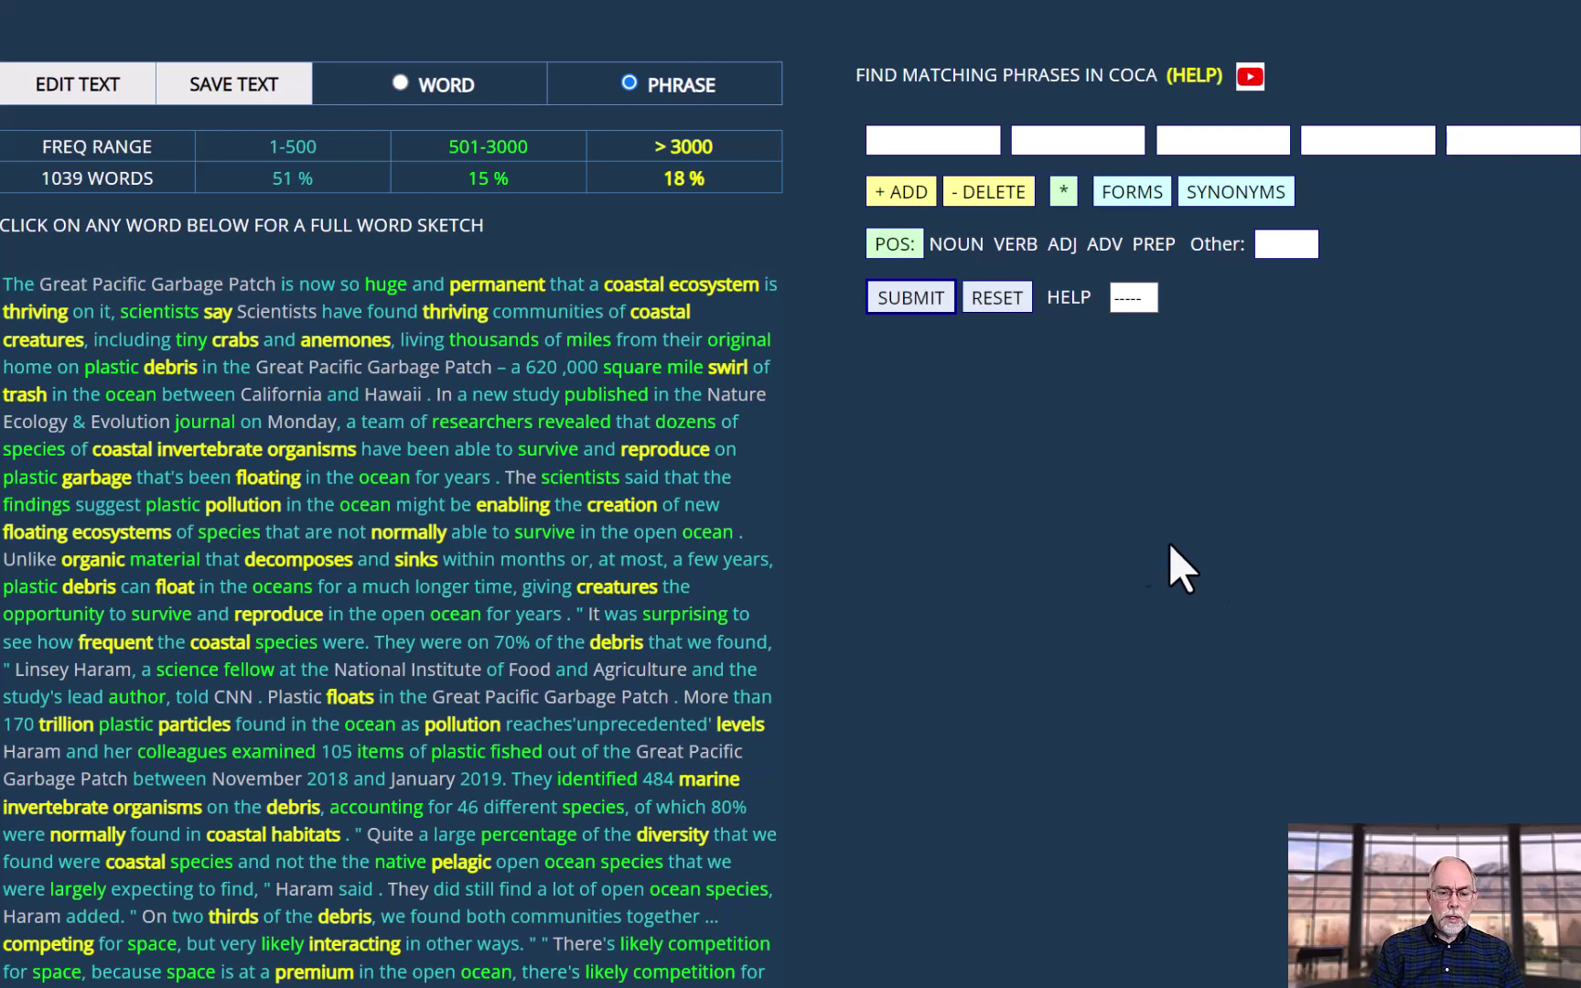
- Search 'FLOAT in the NOUN' from 'float in the oceans', led by 'floating in the water'
left_click(187, 588)
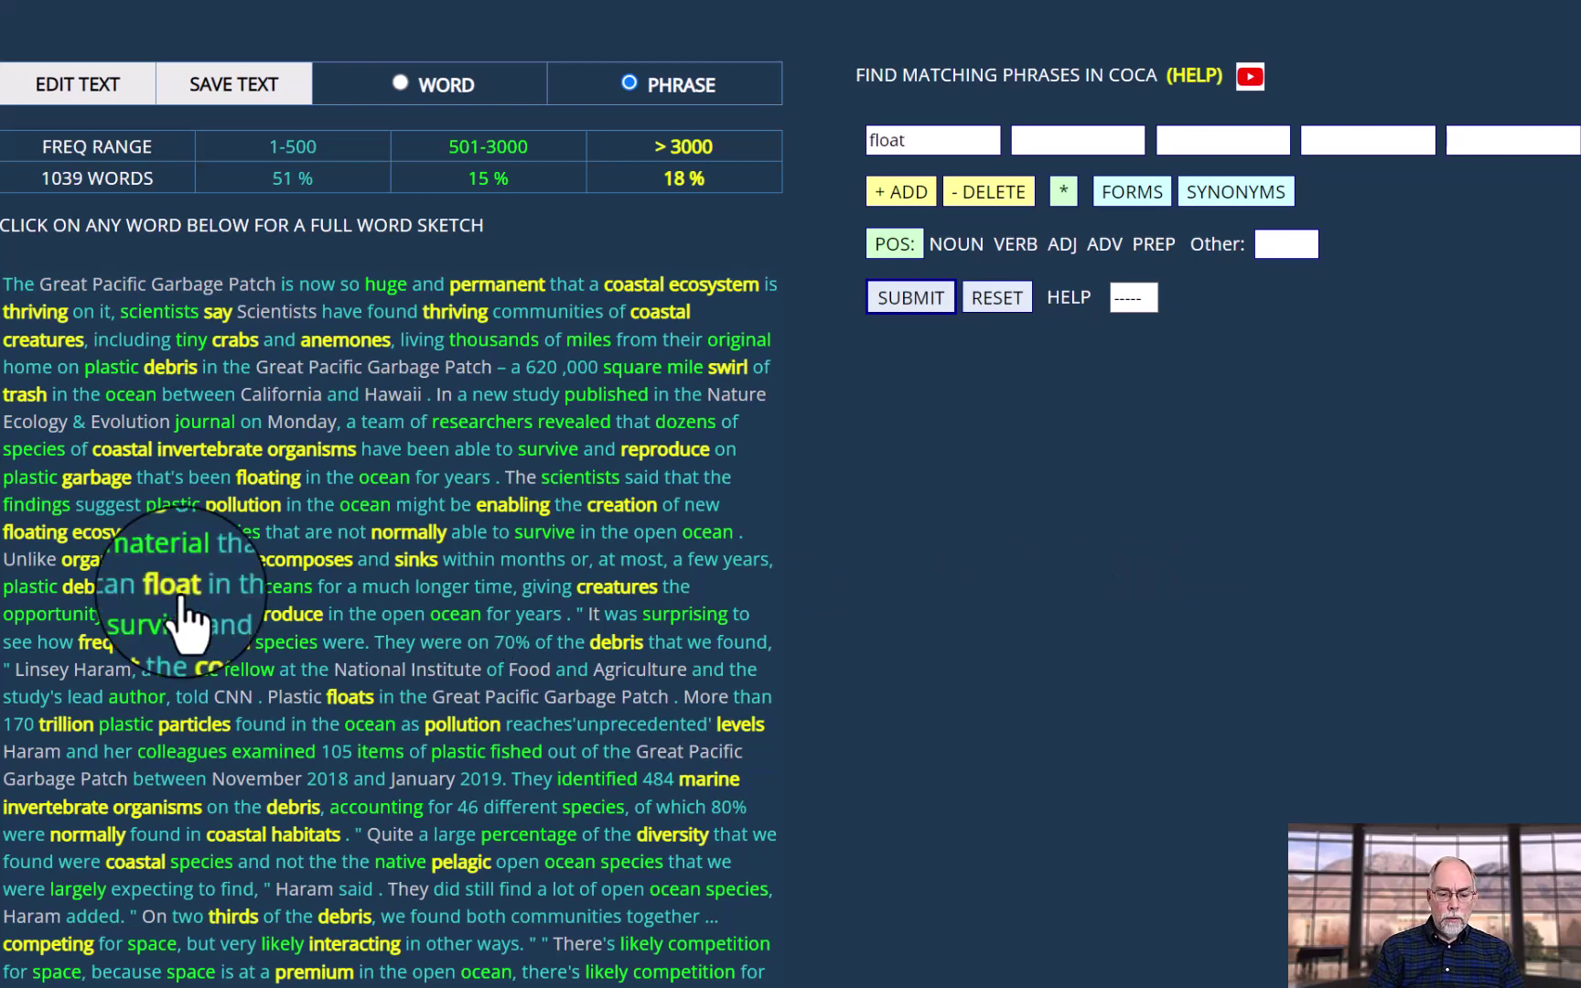
left_click(205, 597)
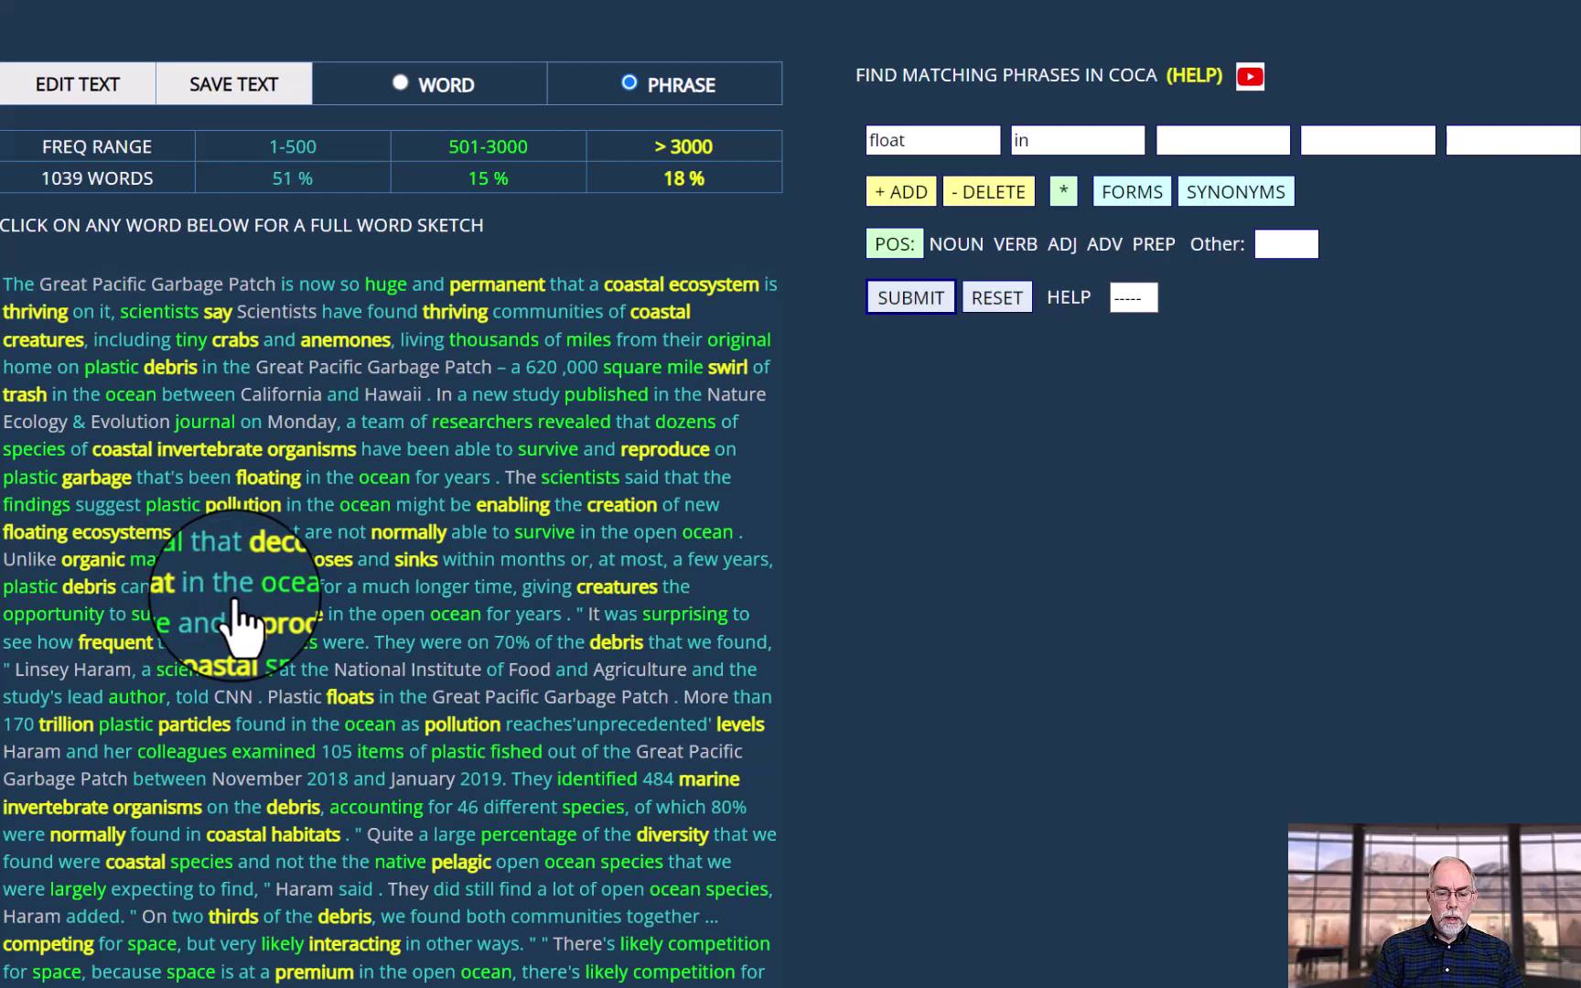
left_click(230, 597)
left_click(276, 597)
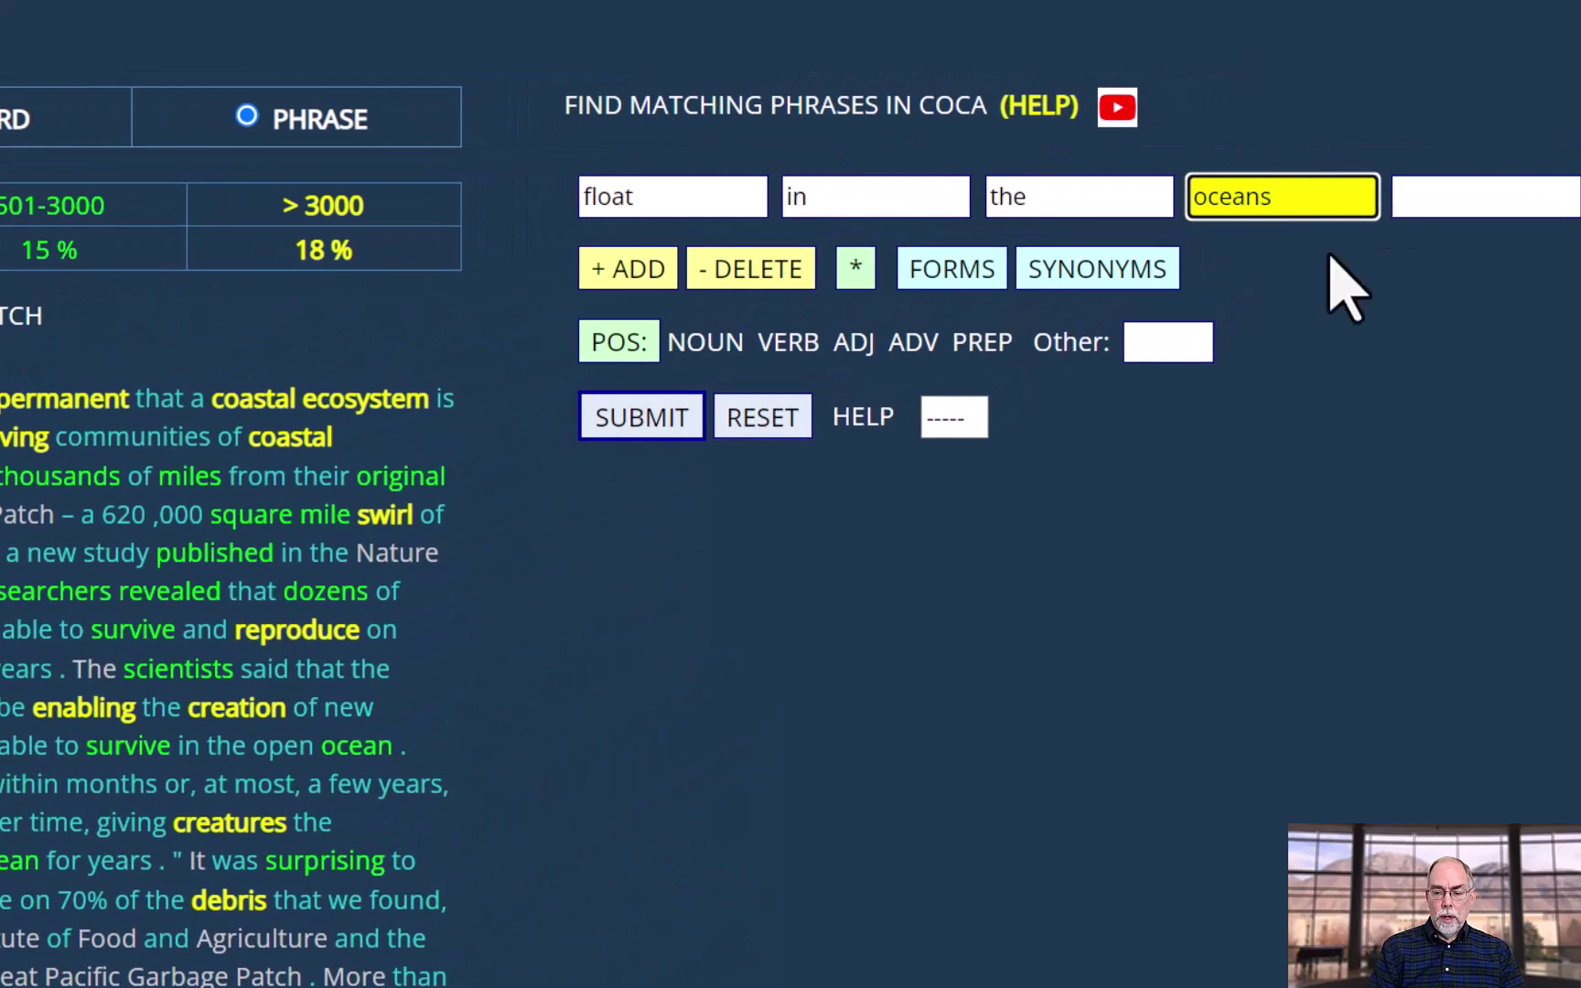
left_click(631, 343)
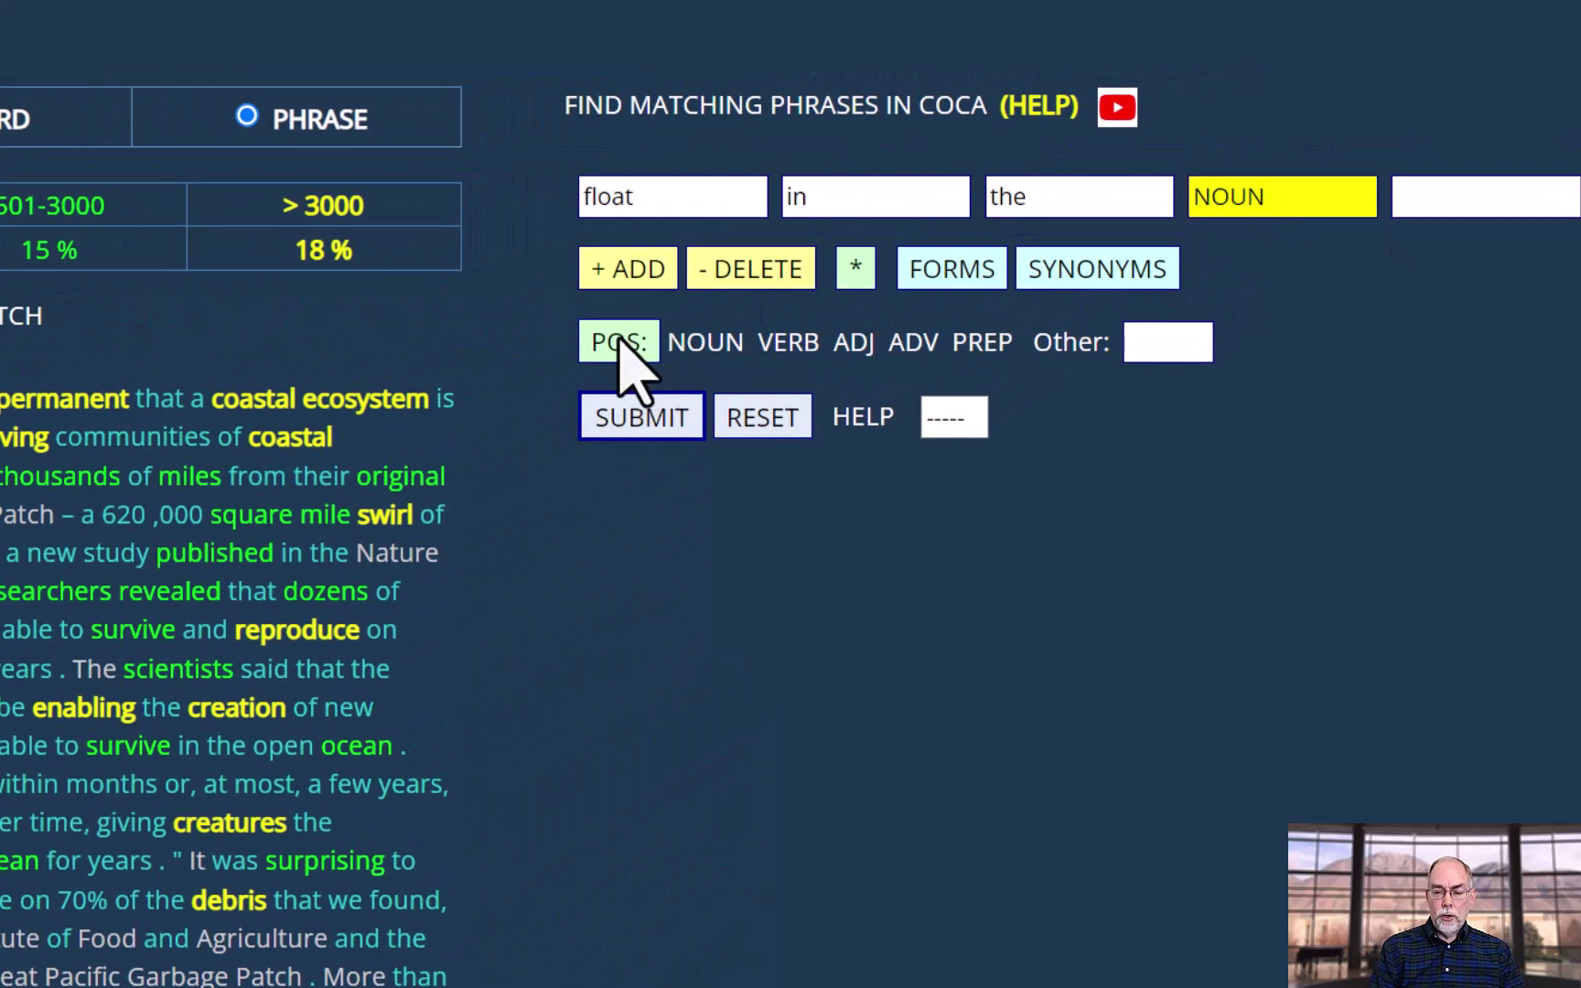
left_click(626, 197)
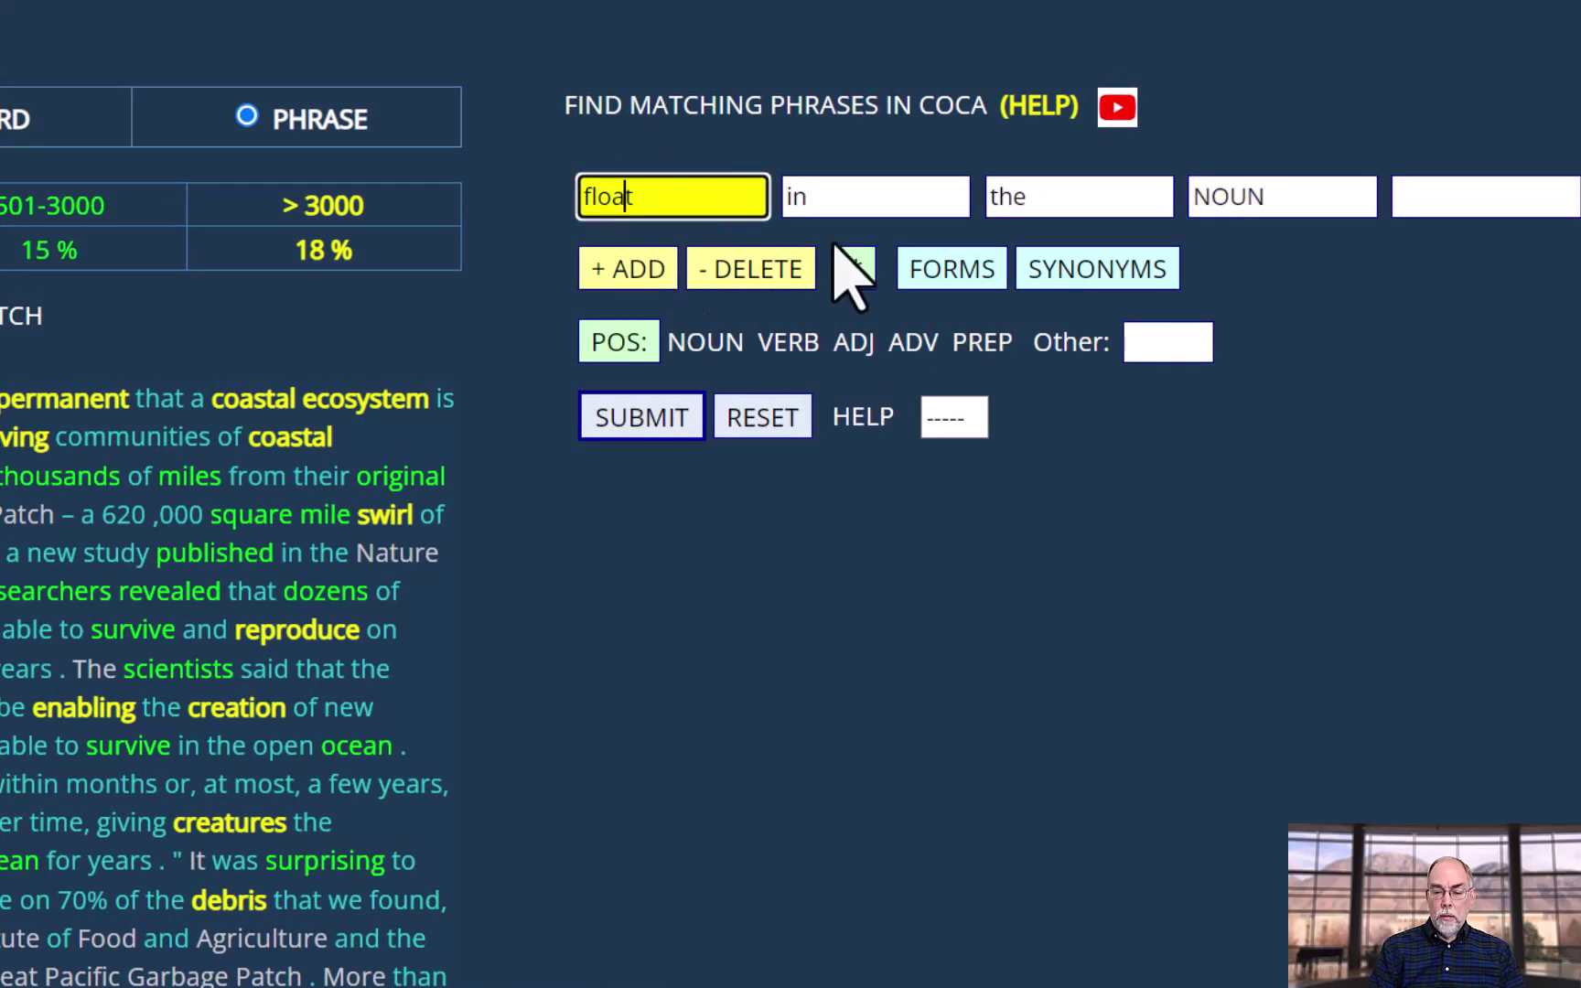
left_click(970, 270)
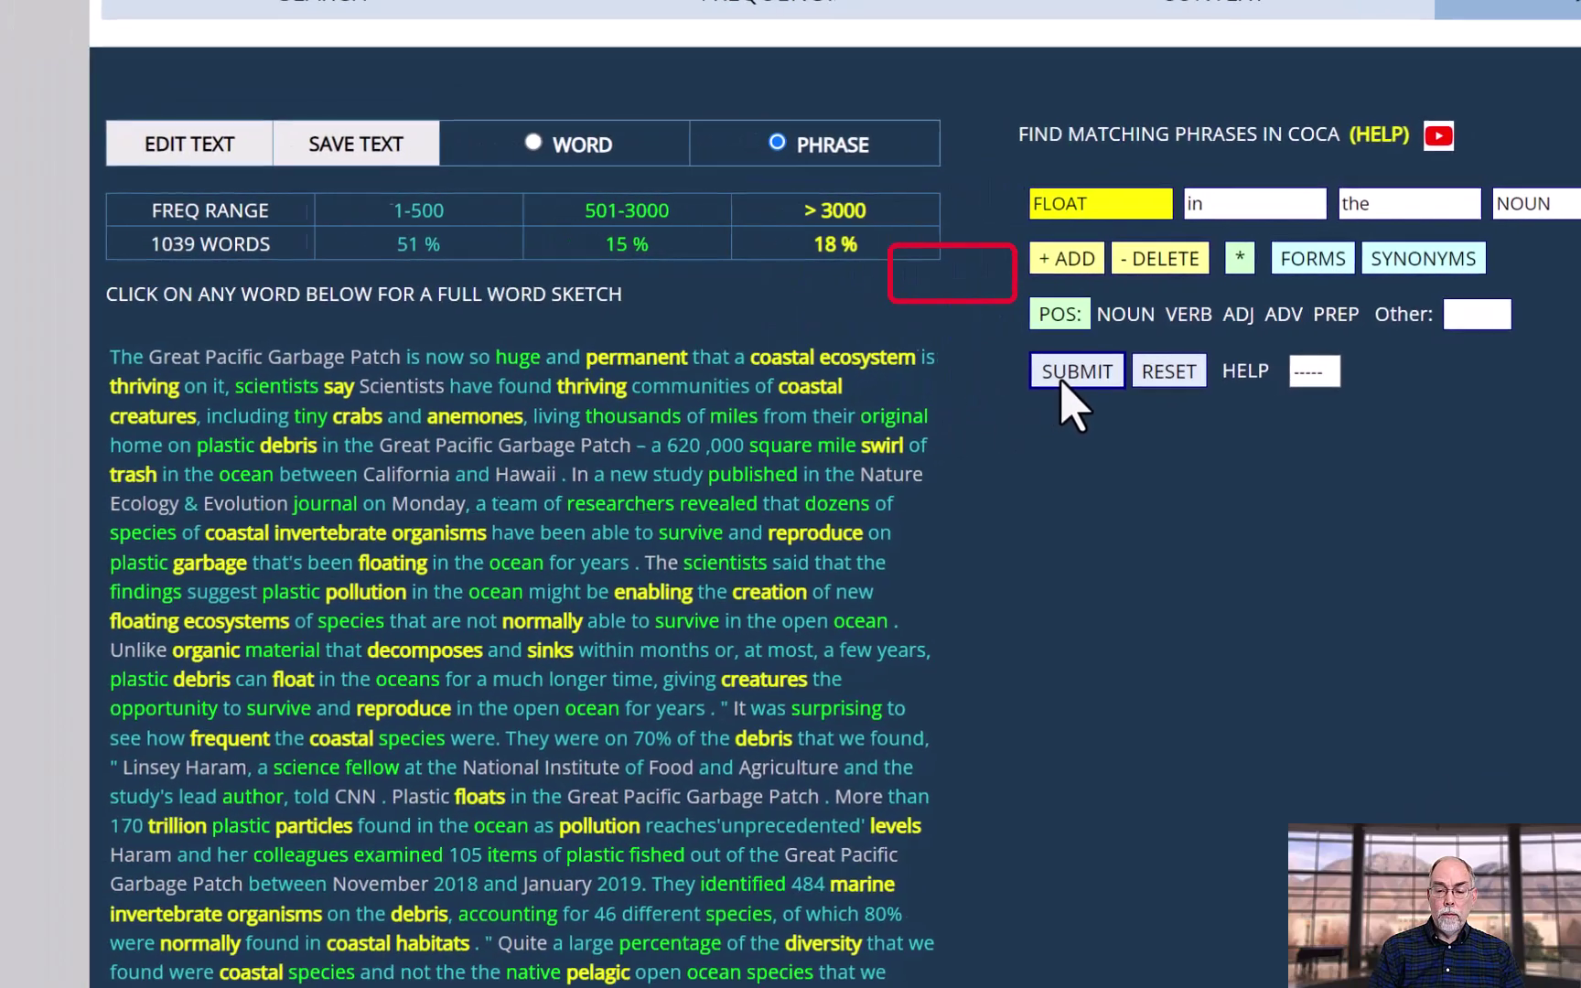
left_click(631, 423)
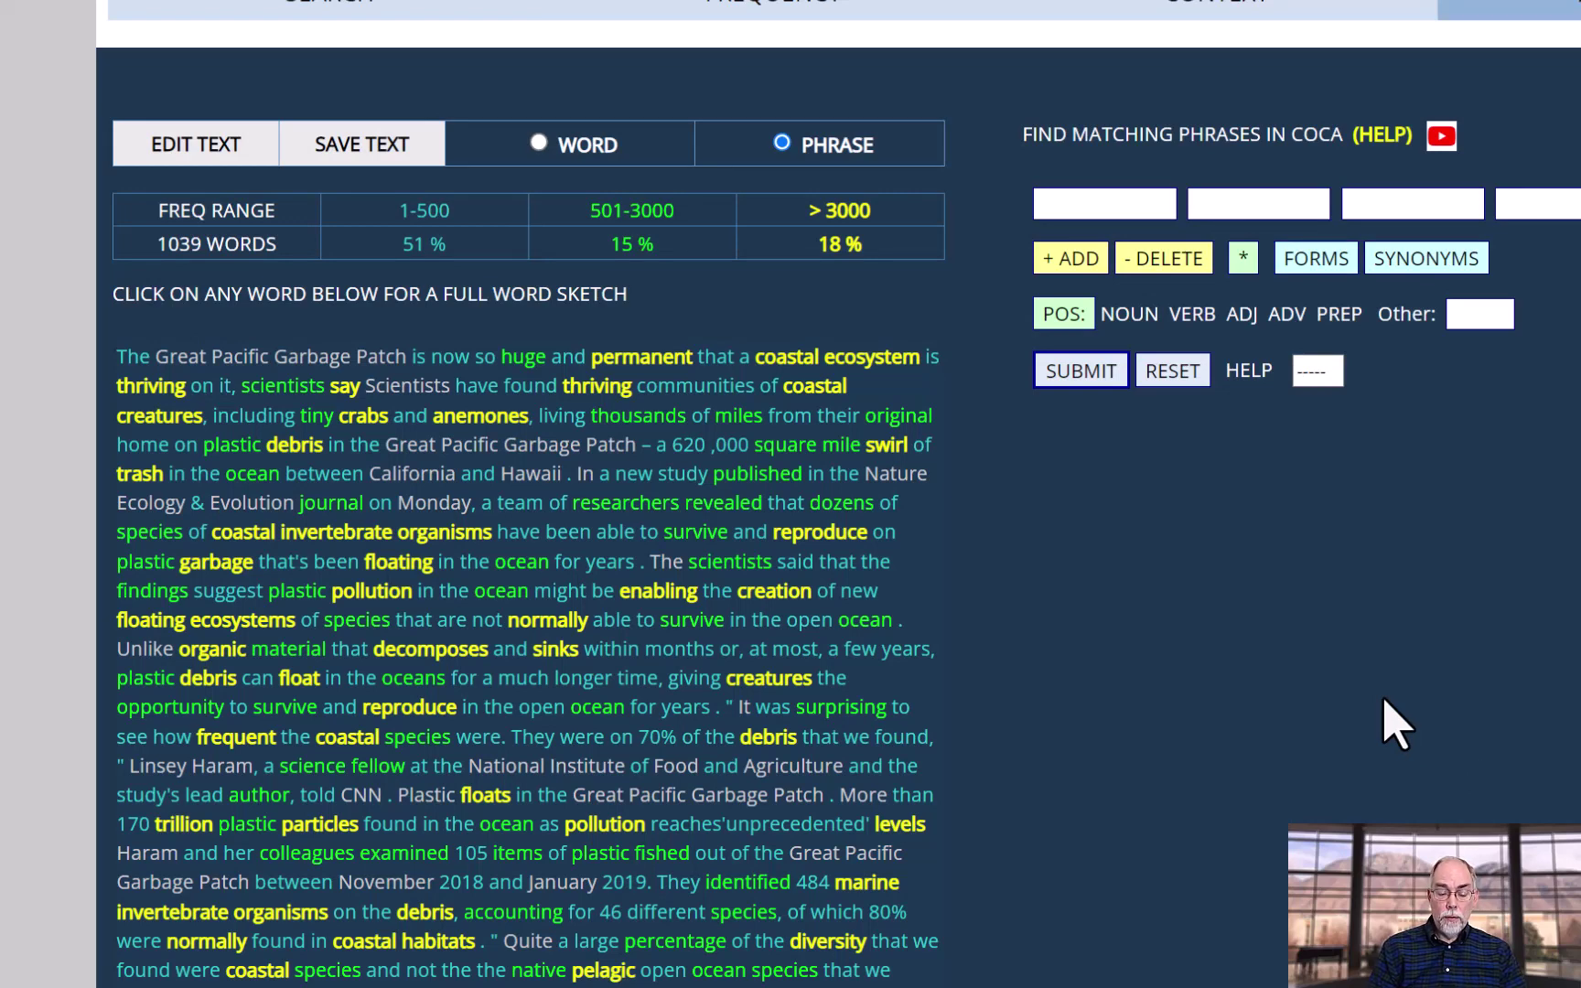
- Search 'ADJ ORGANISM' from 'invertebrate organisms'; 'living organisms' (526) ranks first
left_click(186, 918)
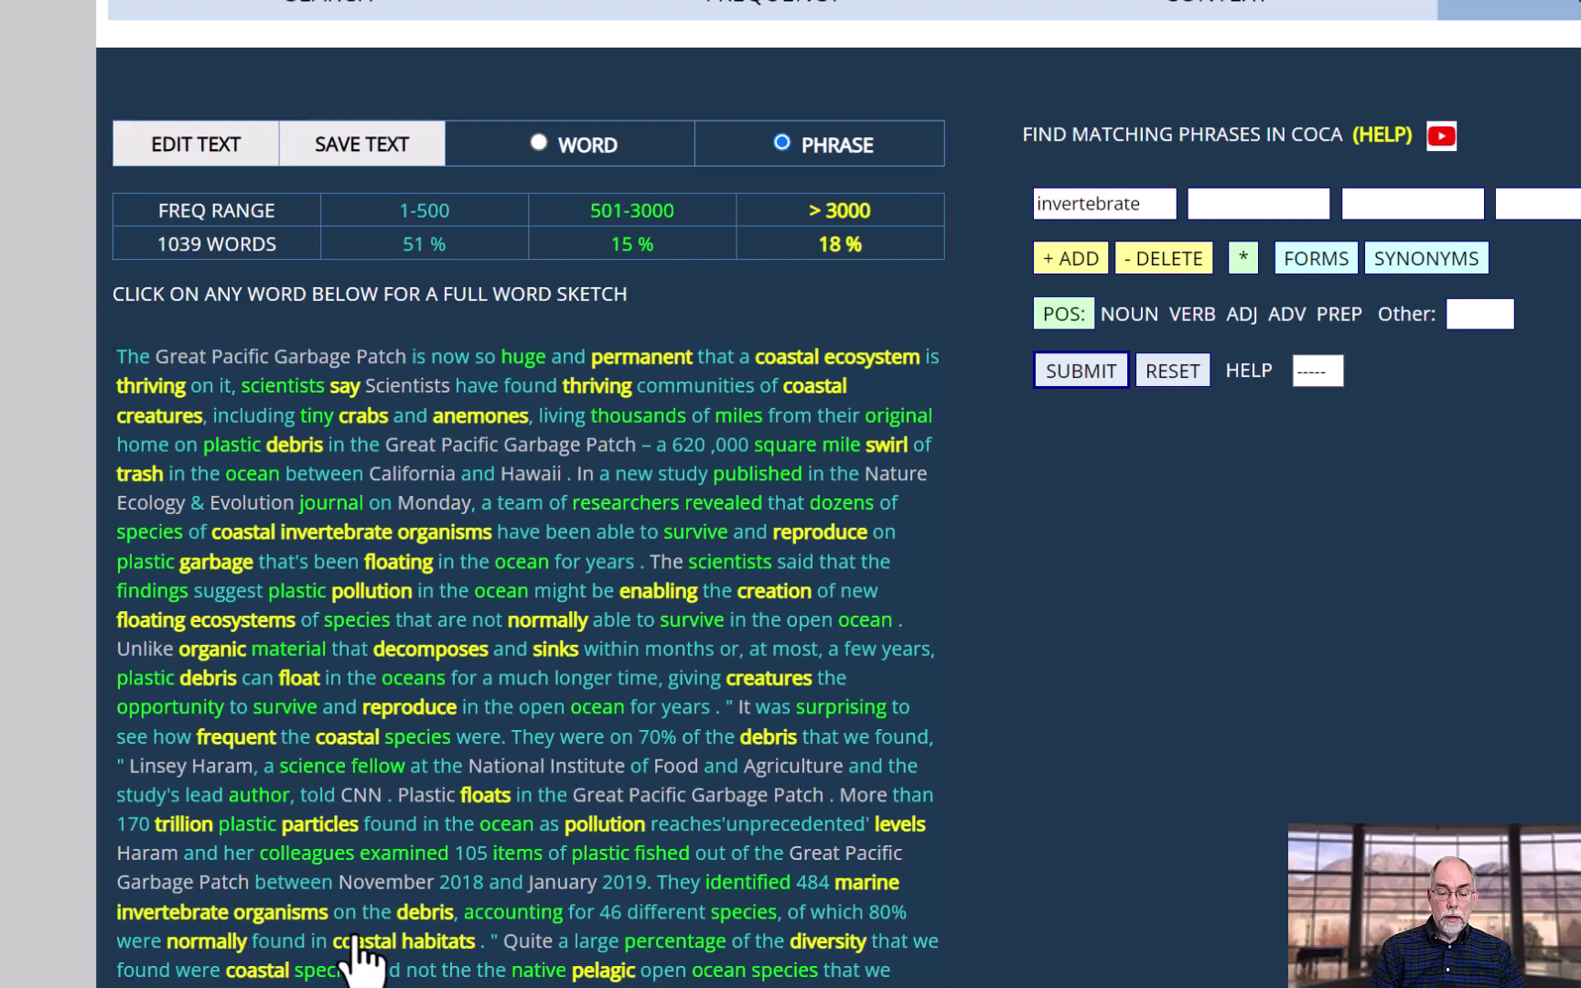
left_click(302, 916)
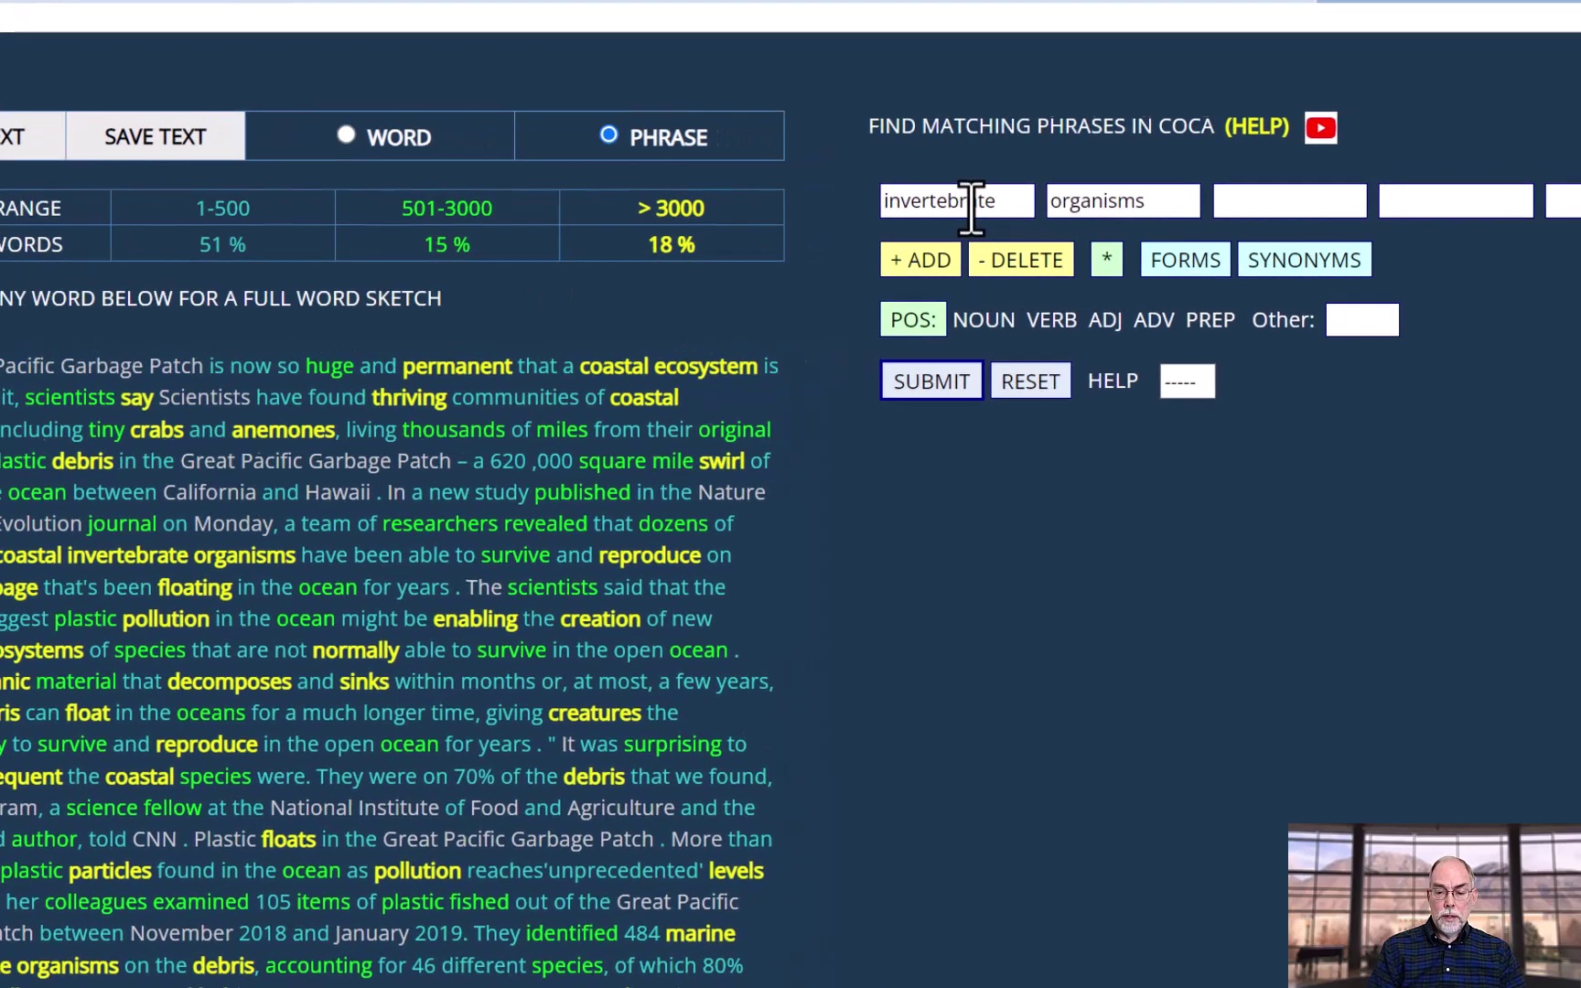
left_click(1113, 203)
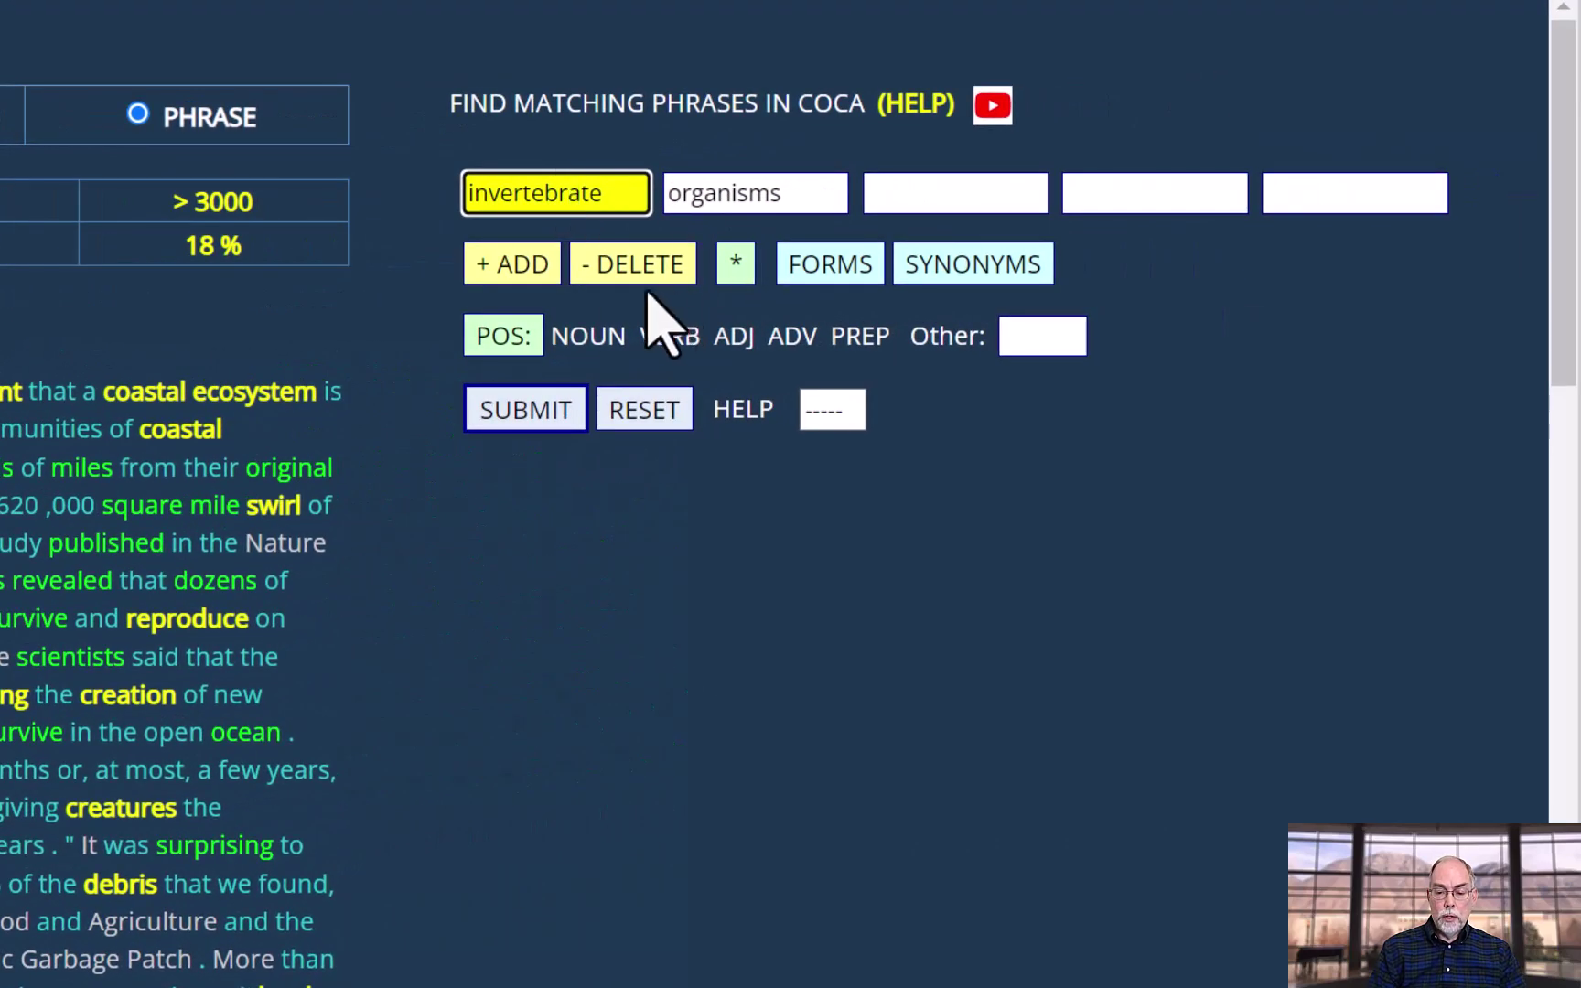
left_click(499, 344)
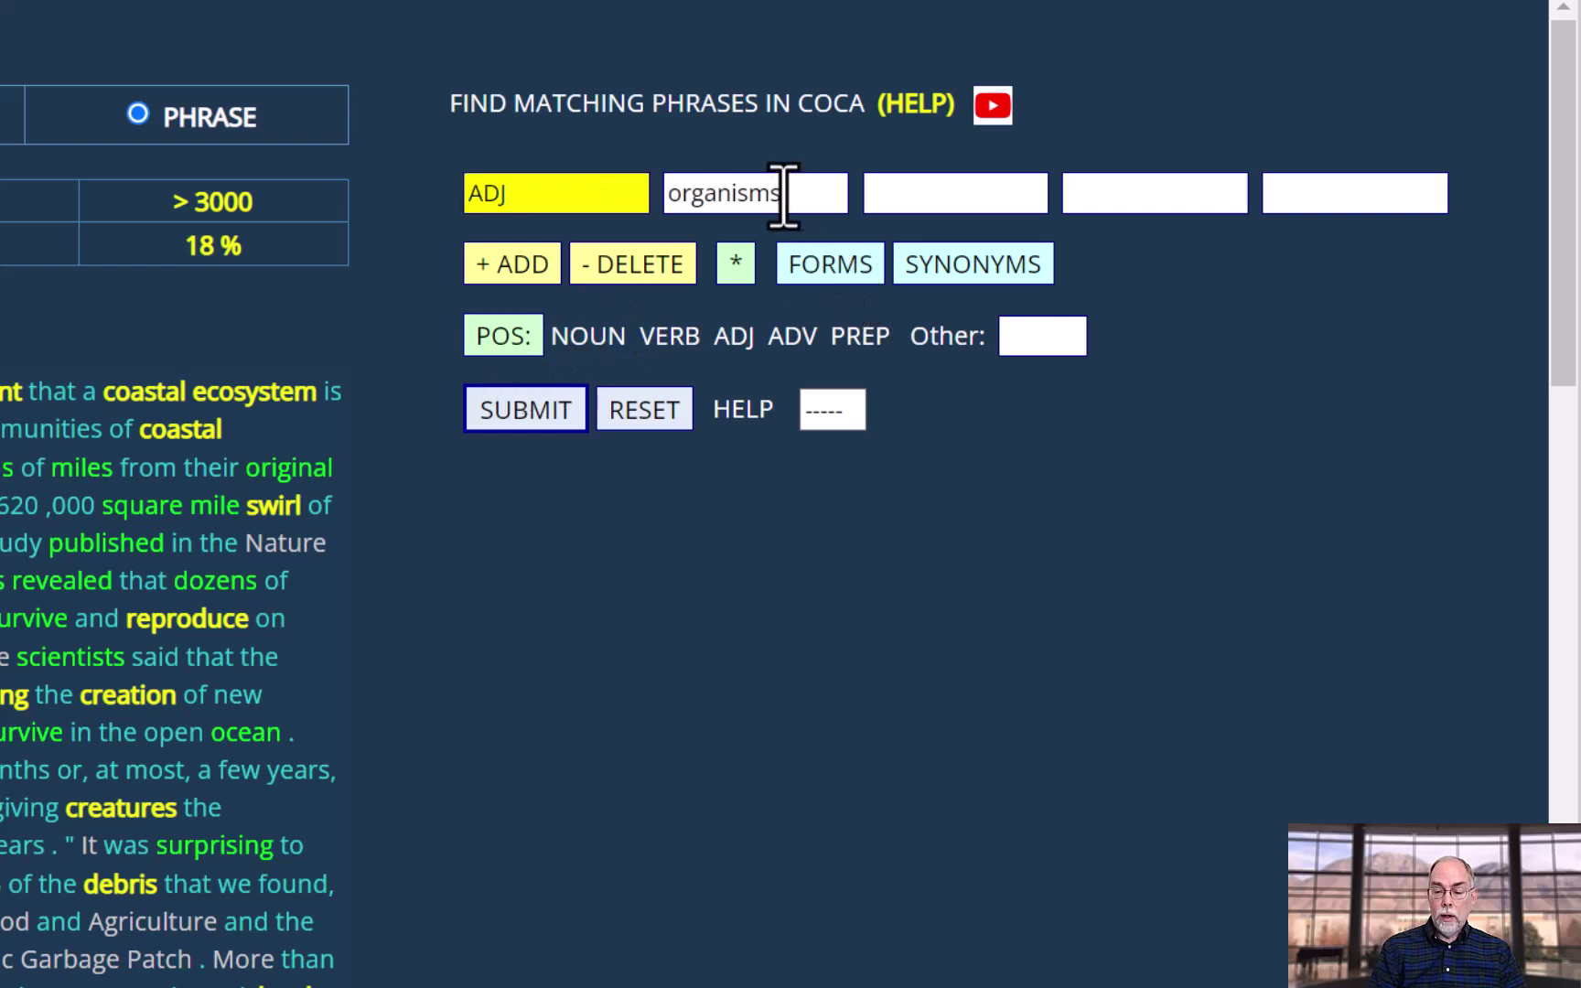
left_click(825, 196)
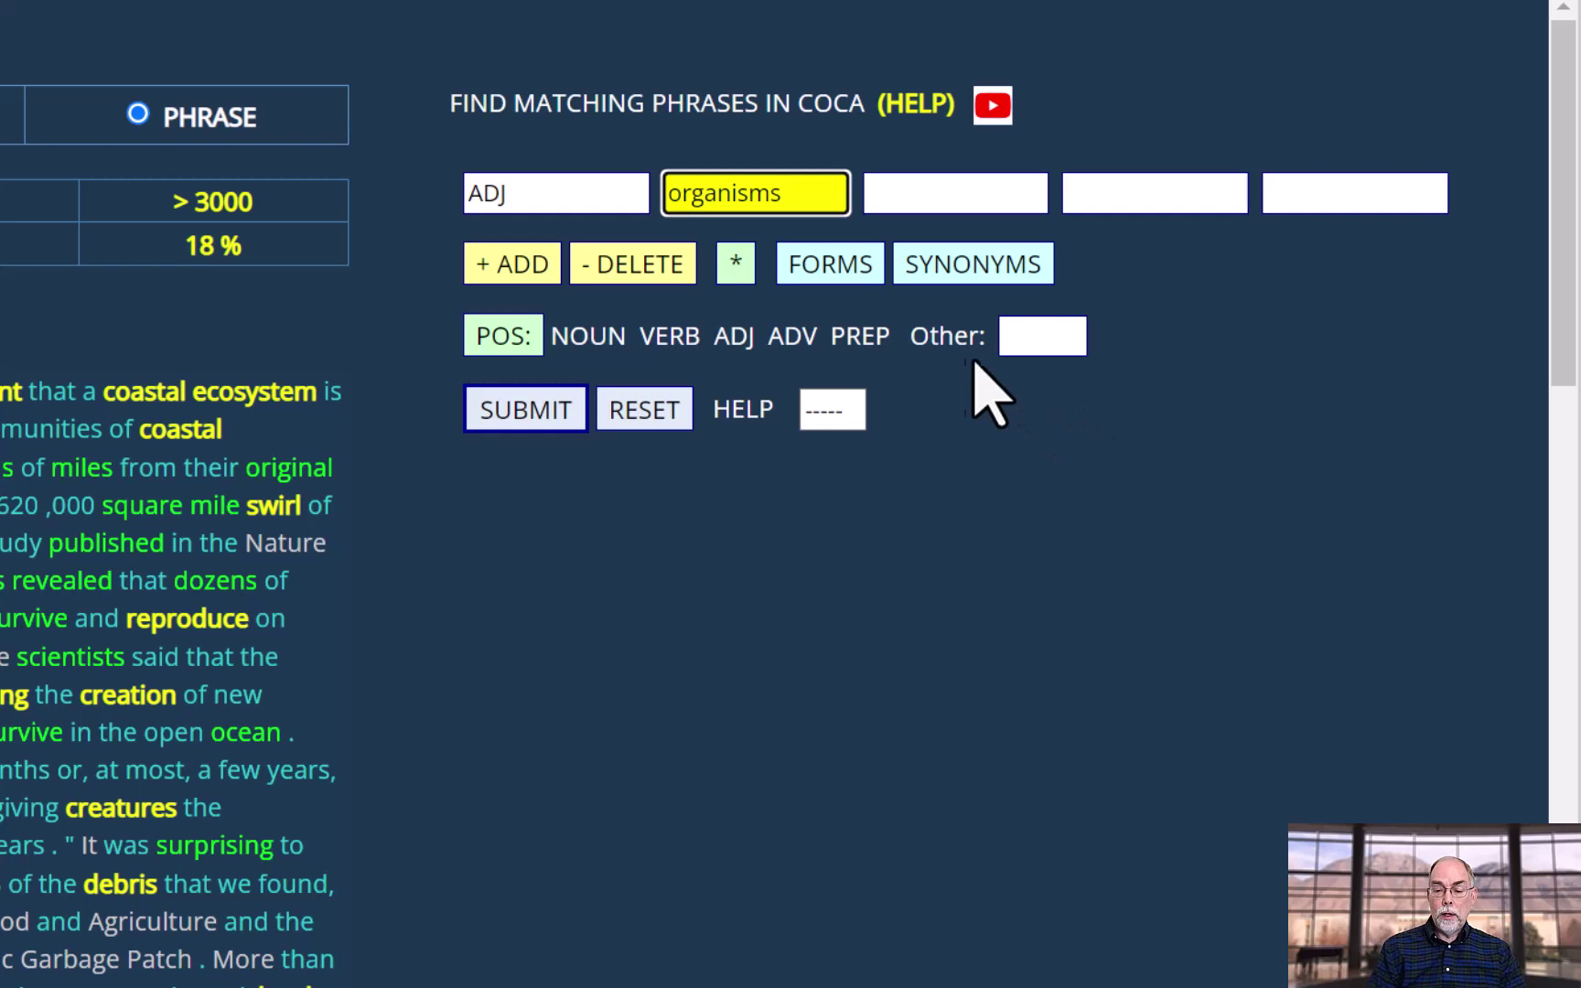
left_click(831, 276)
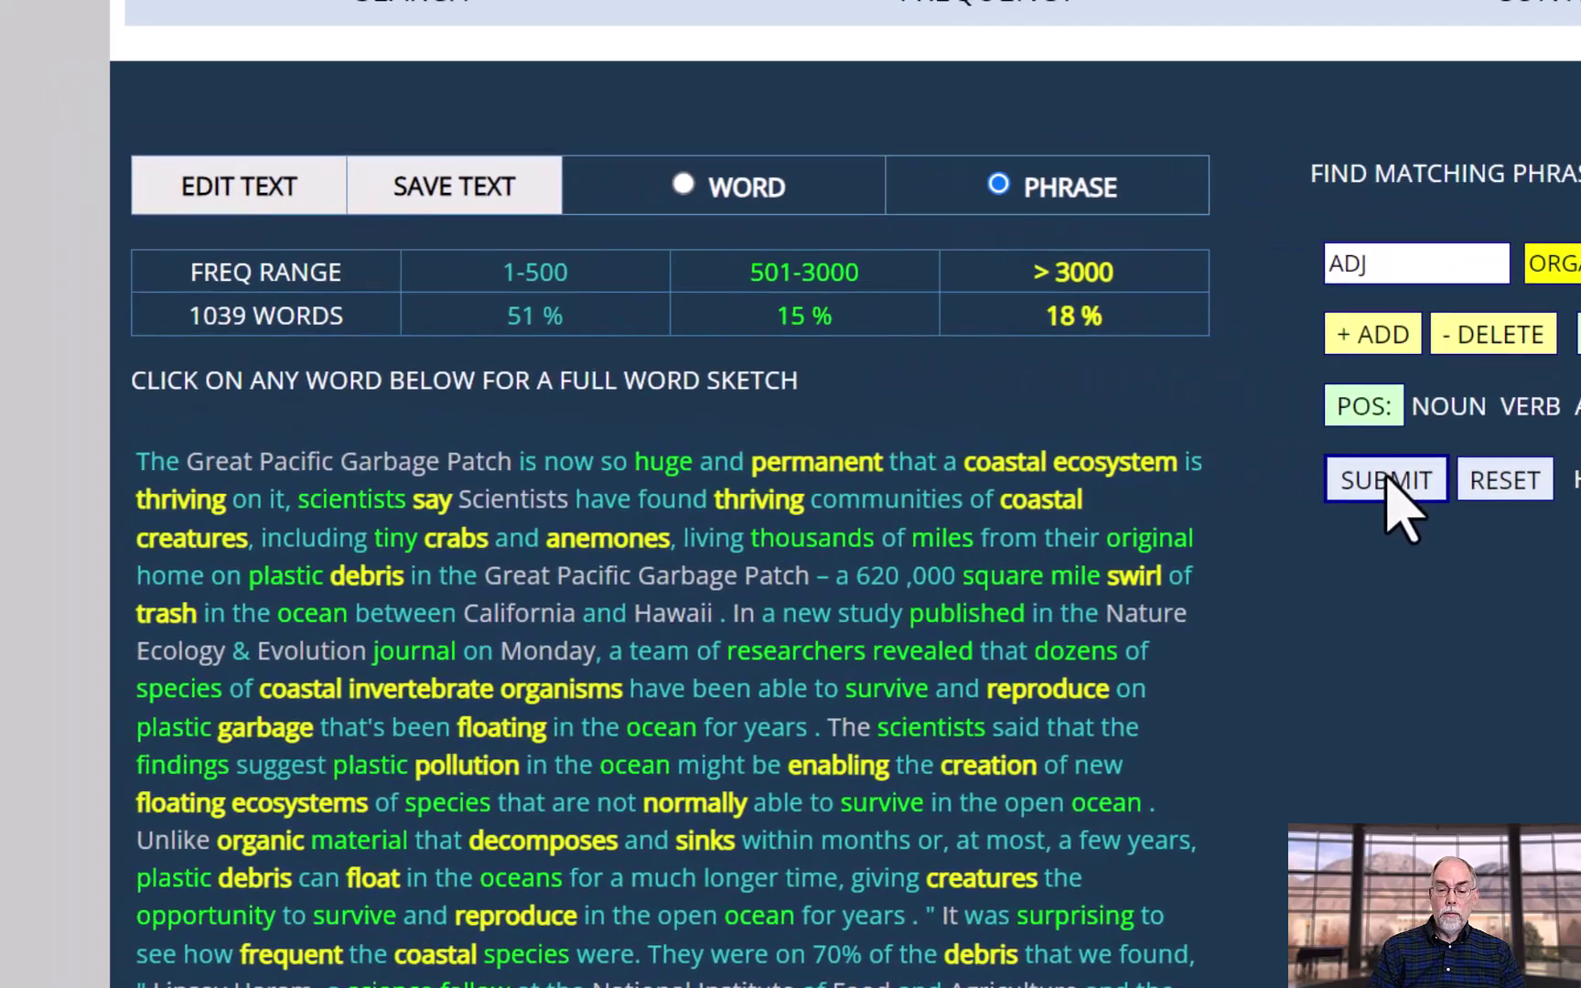
left_click(528, 413)
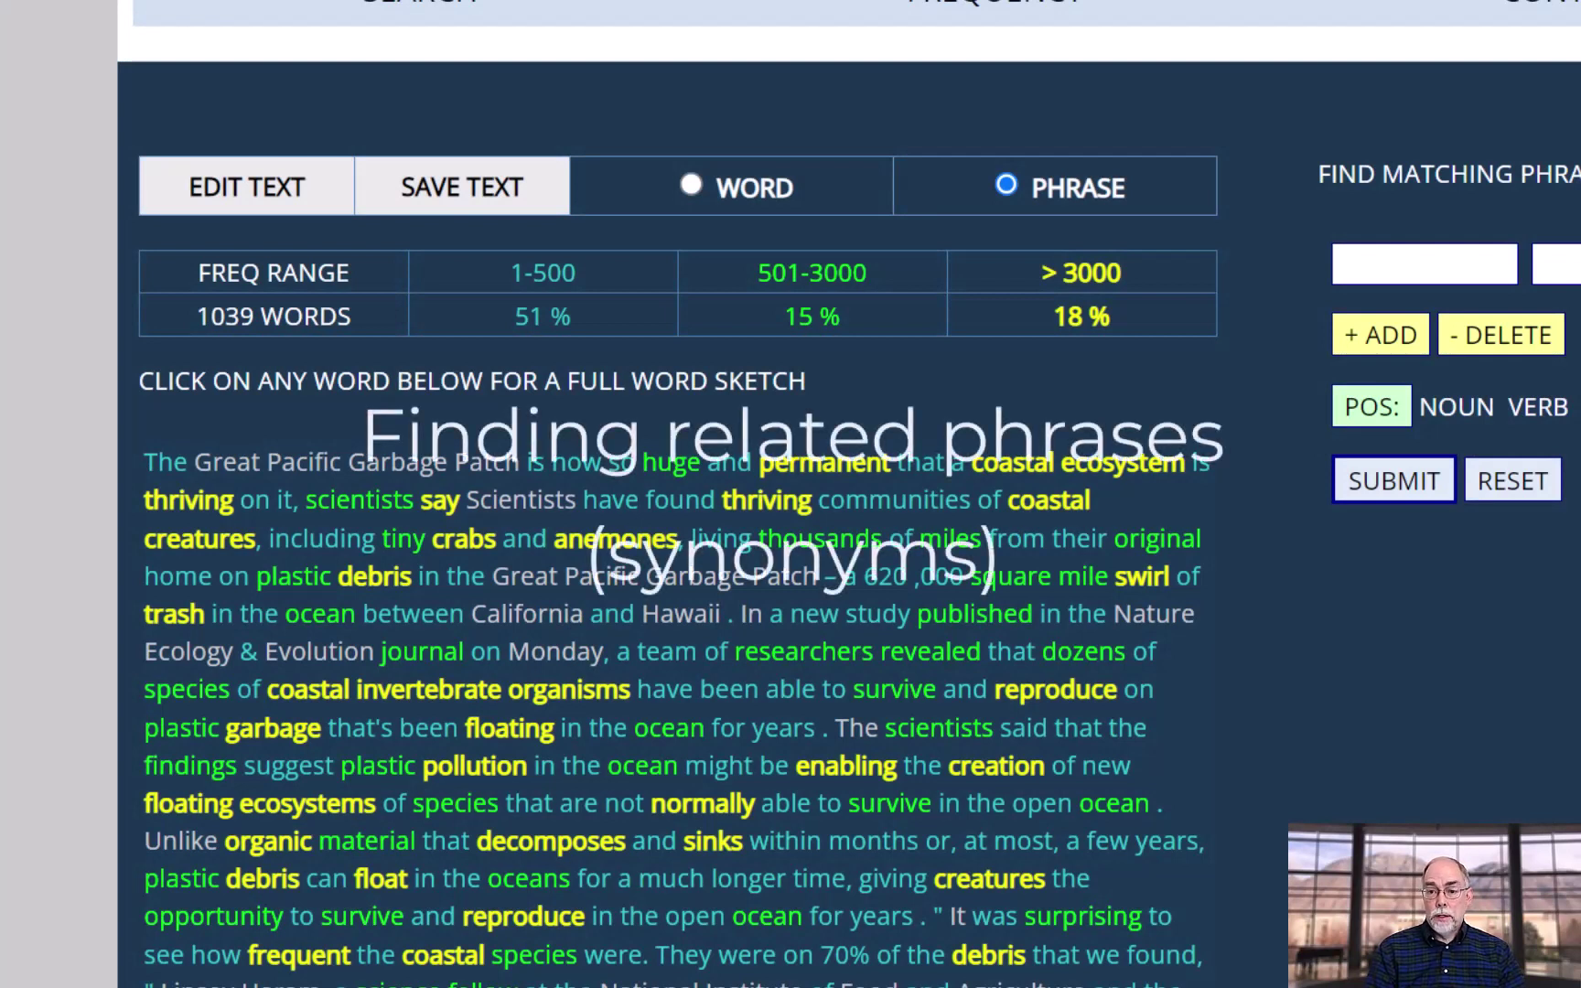
- Search organic with synonyms of material; 'organic matter' (1472) tops 'organic material' (481)
left_click(272, 841)
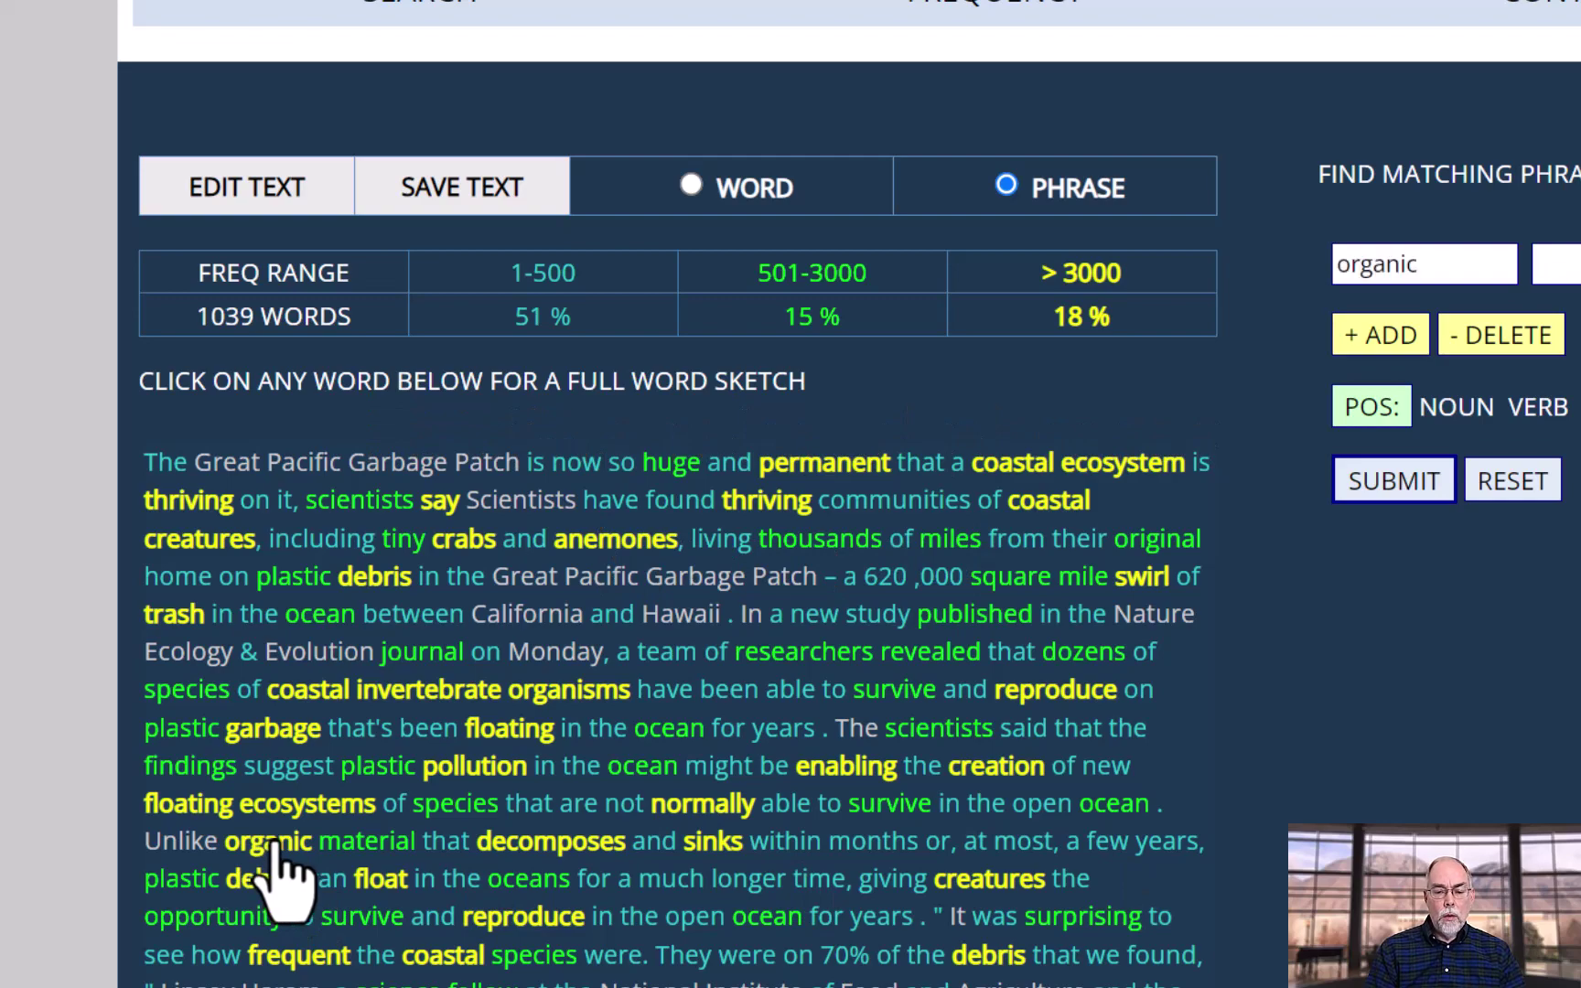
left_click(365, 842)
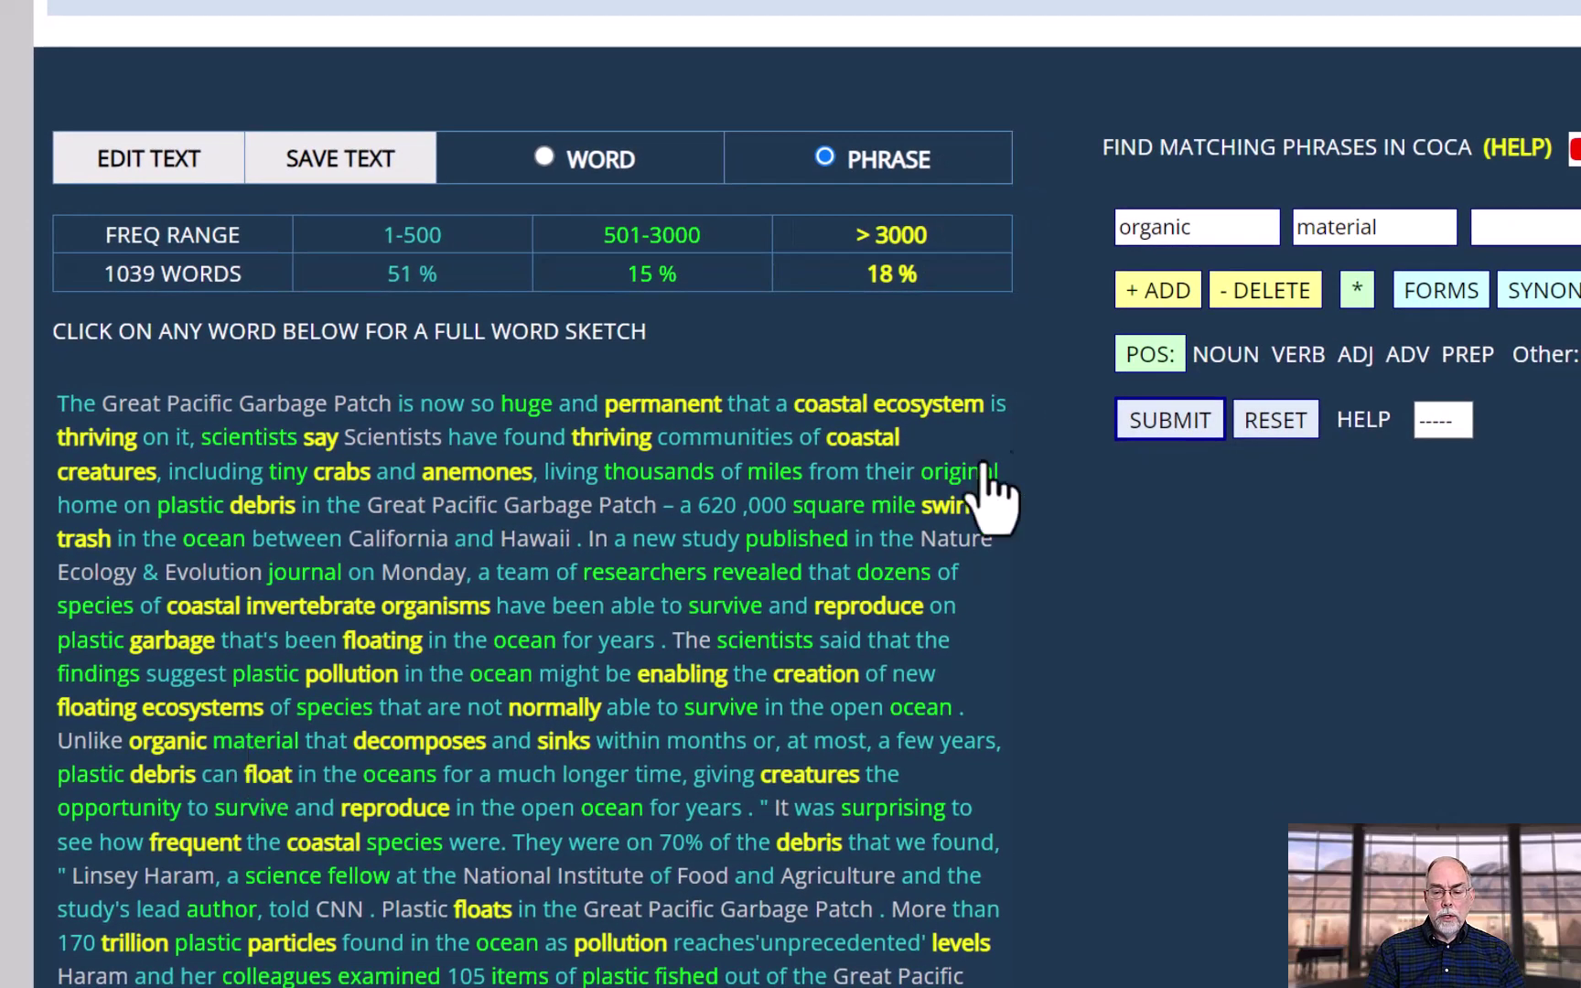
left_click(1417, 229)
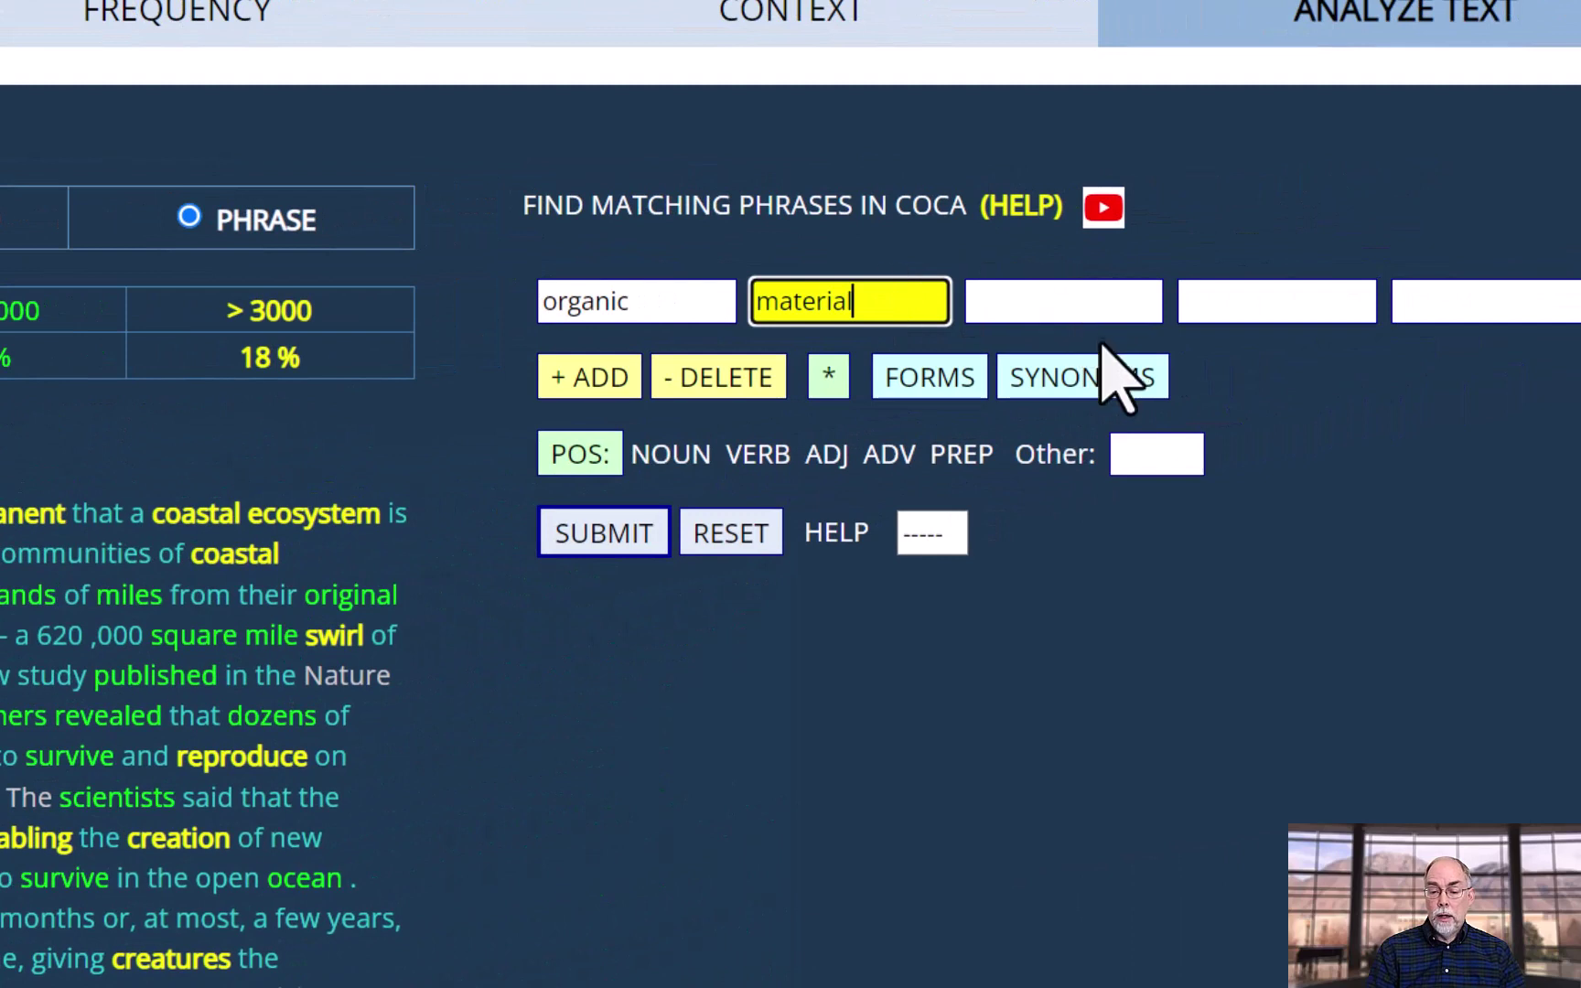
left_click(1041, 391)
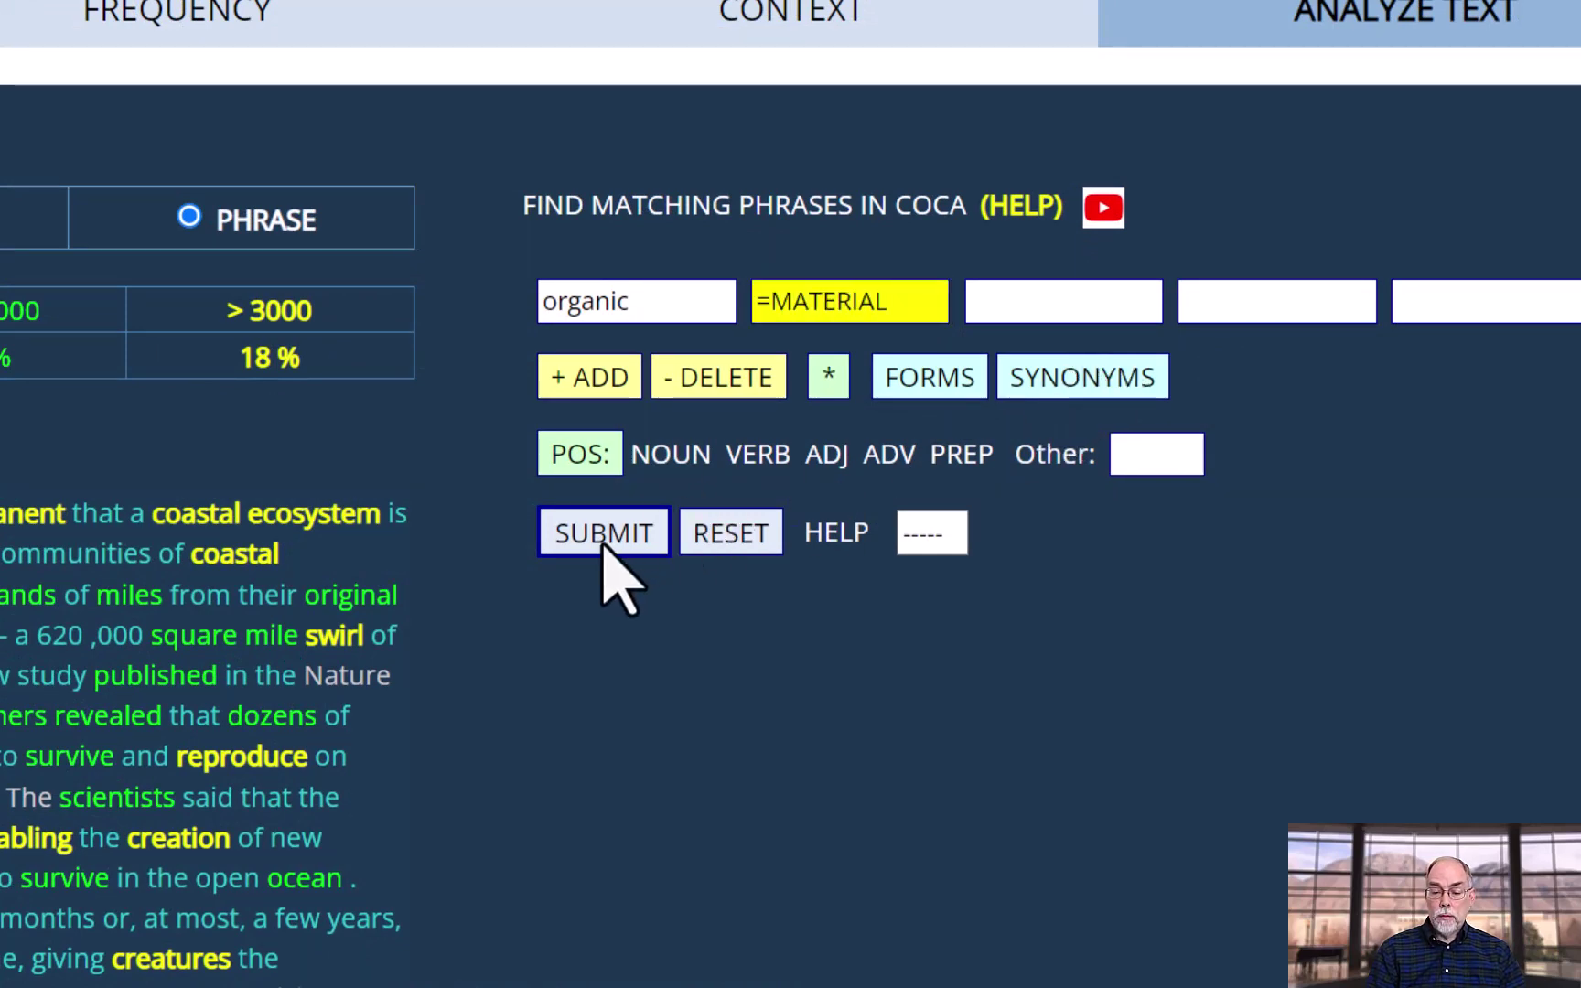
left_click(604, 538)
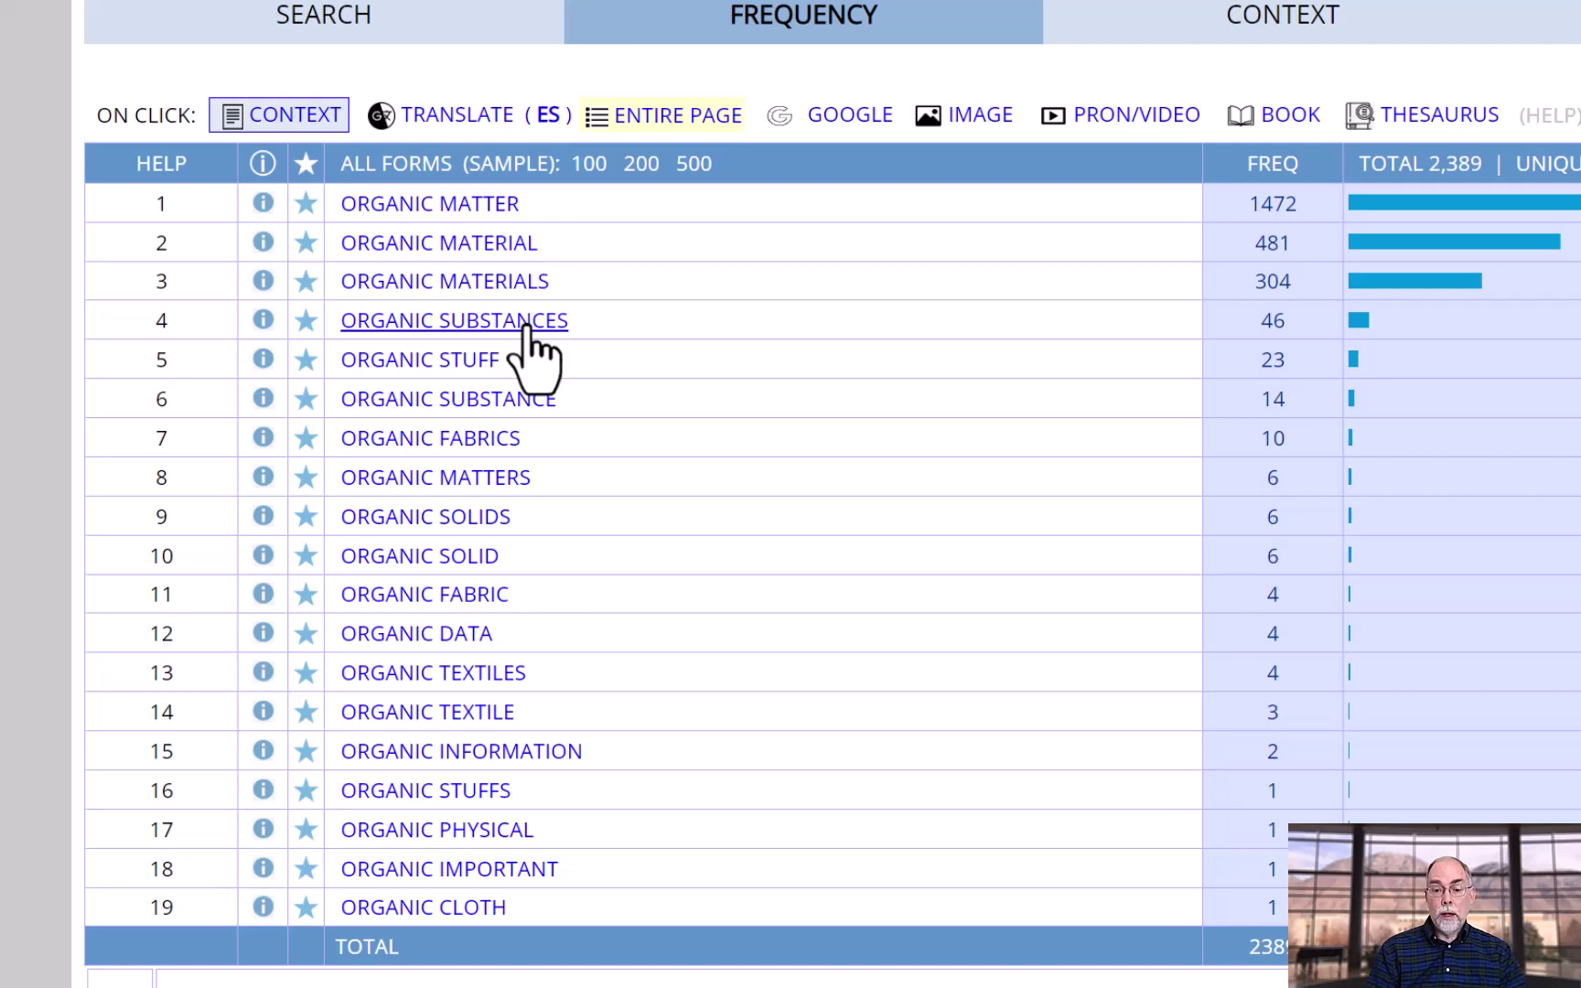
key("ctrl+Tab")
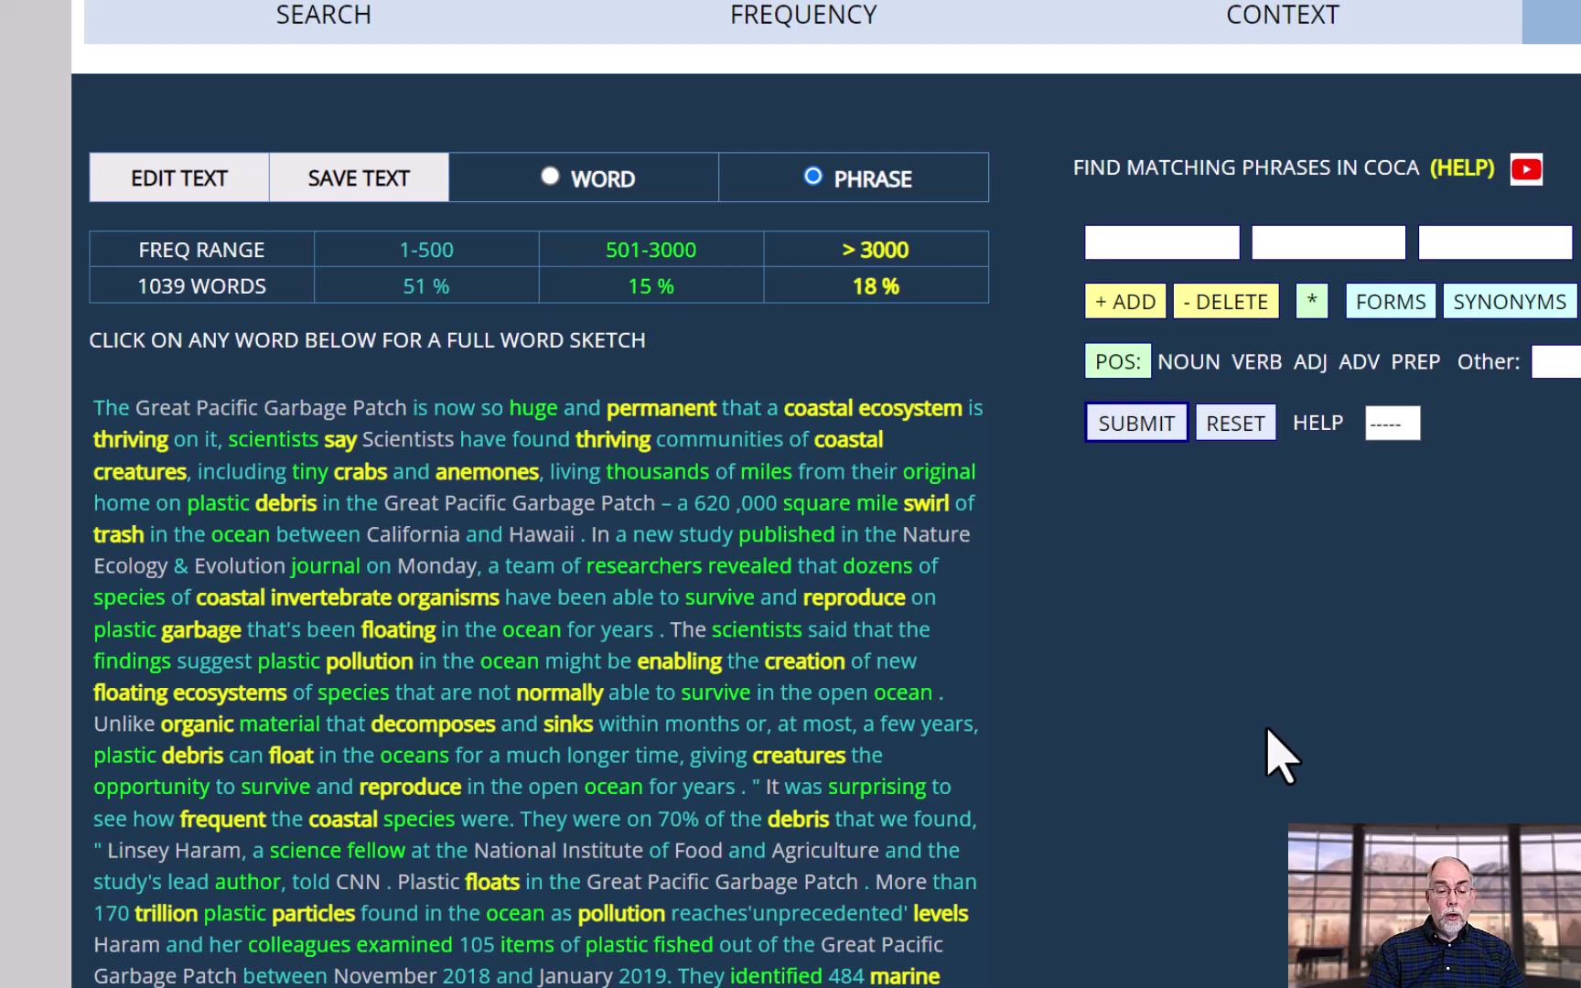
- Search COCA for 'plastic' followed by any synonym of 'debris' (plastic =DEBRIS)
left_click(223, 508)
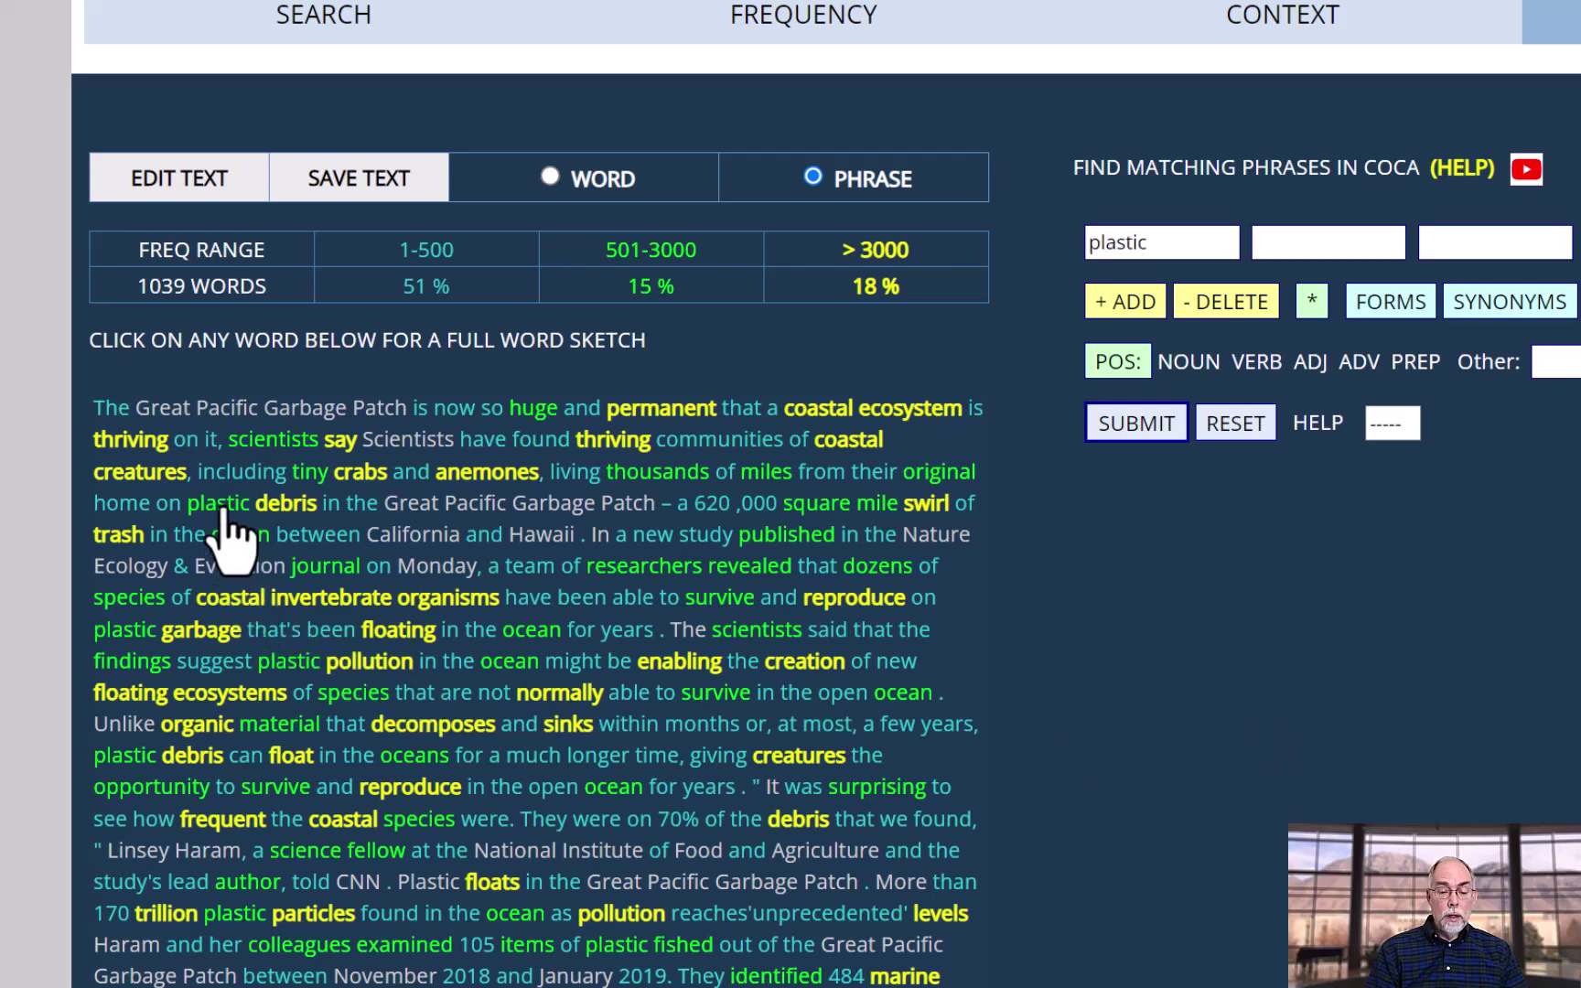
left_click(290, 507)
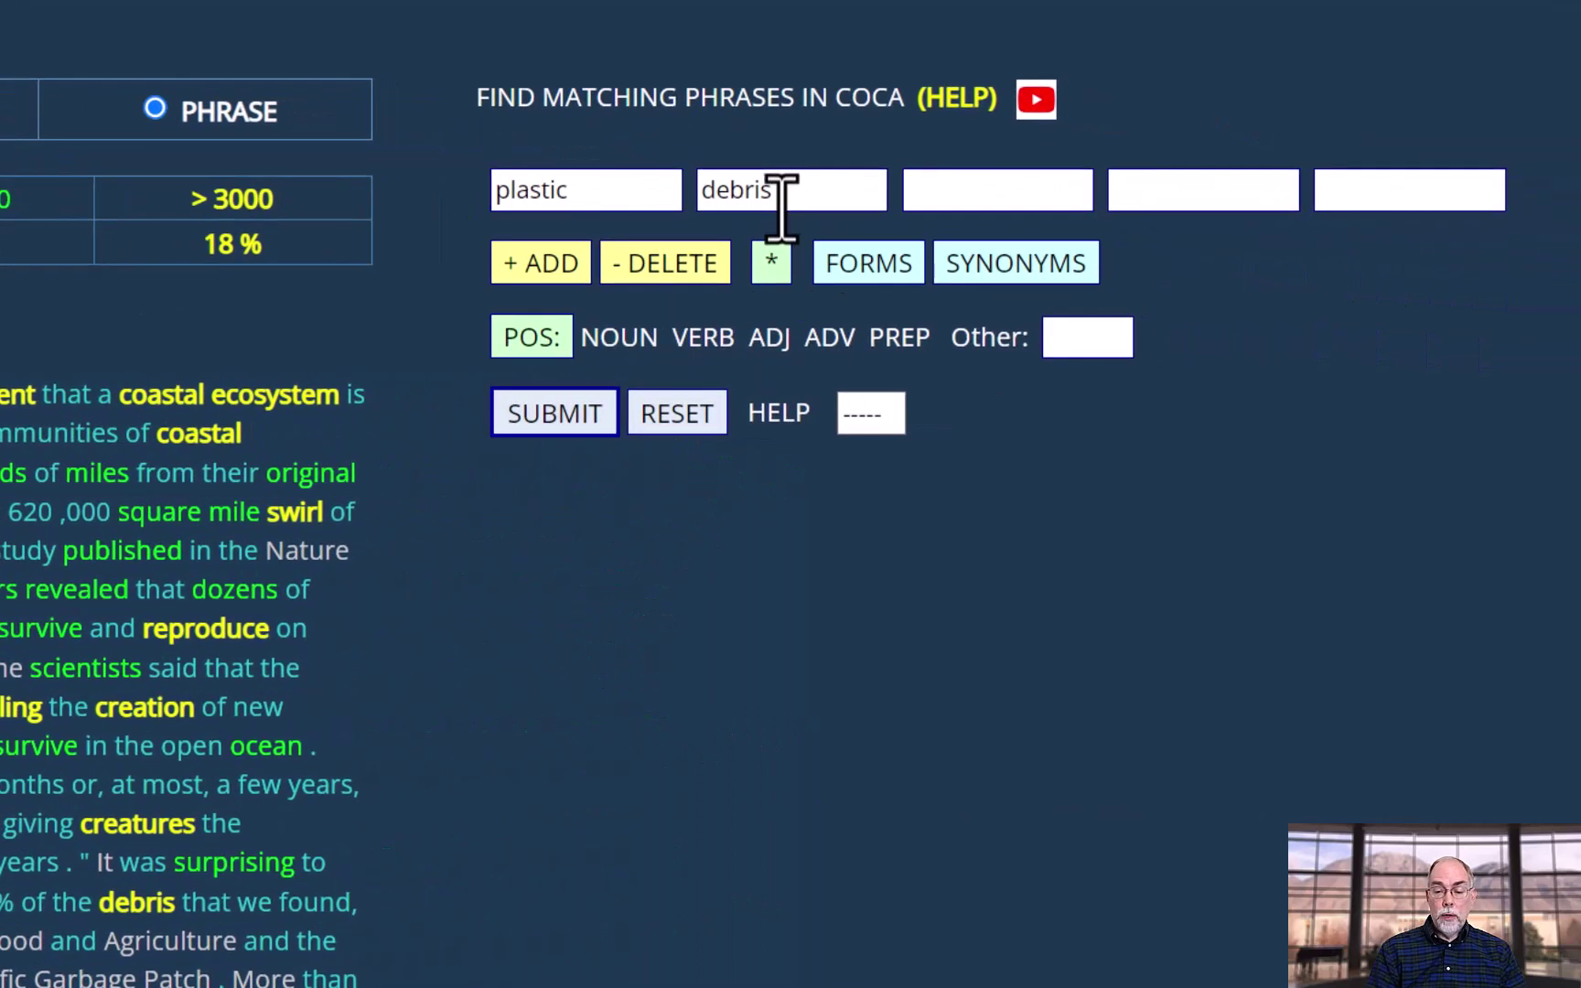
left_click(789, 194)
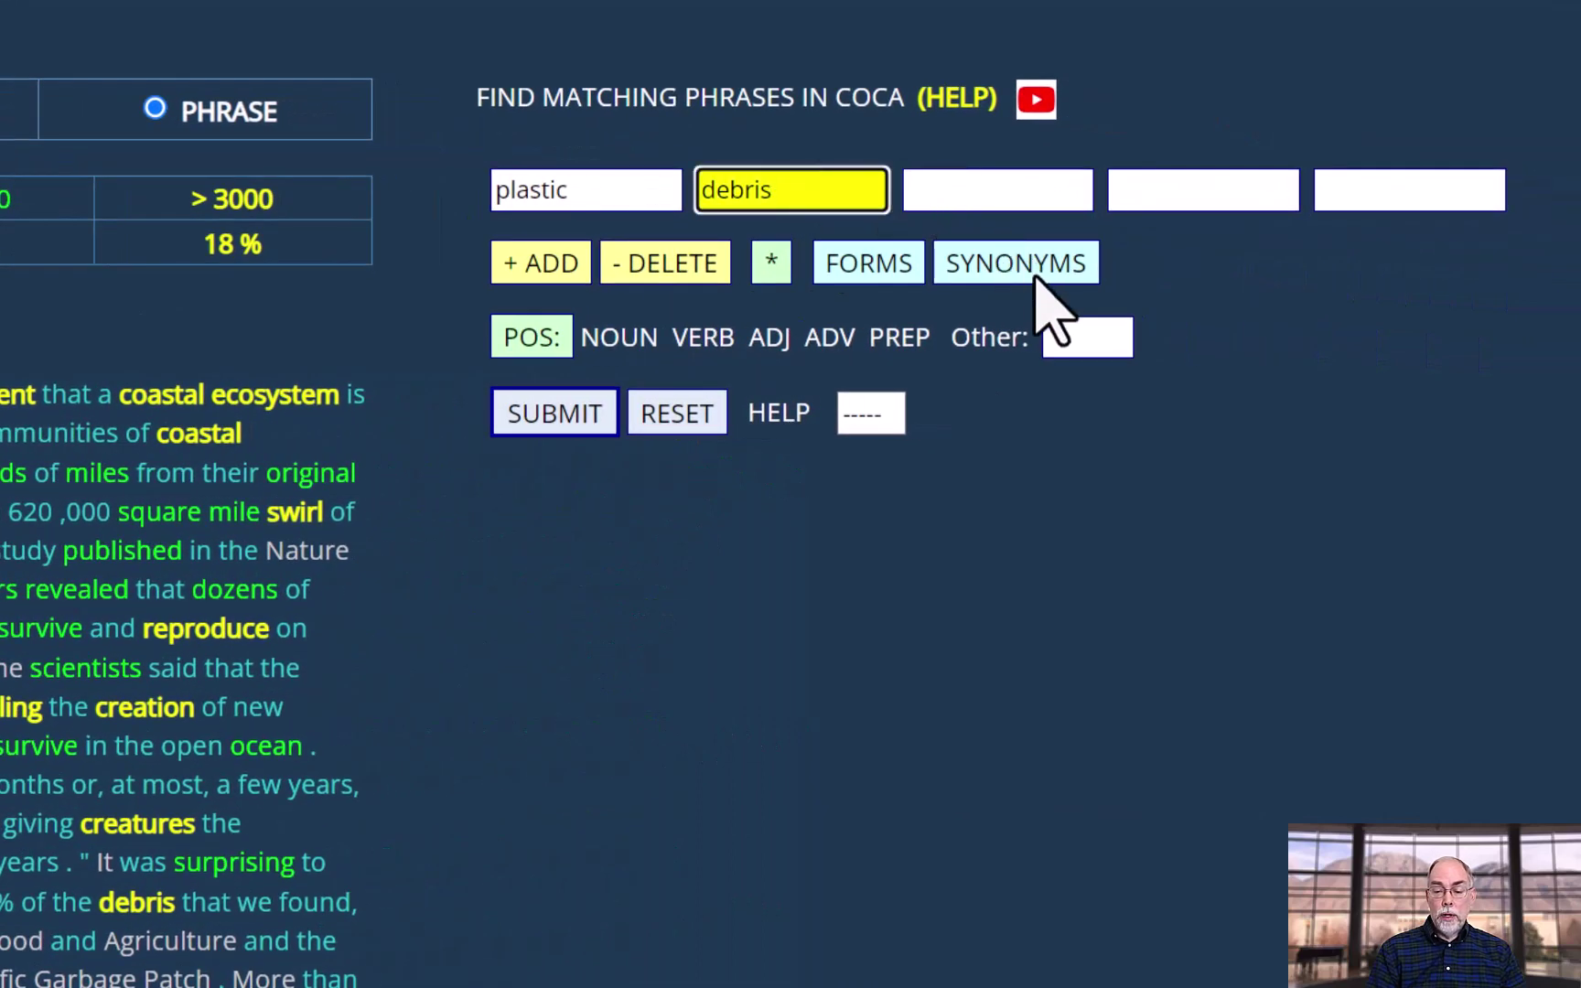
left_click(1037, 275)
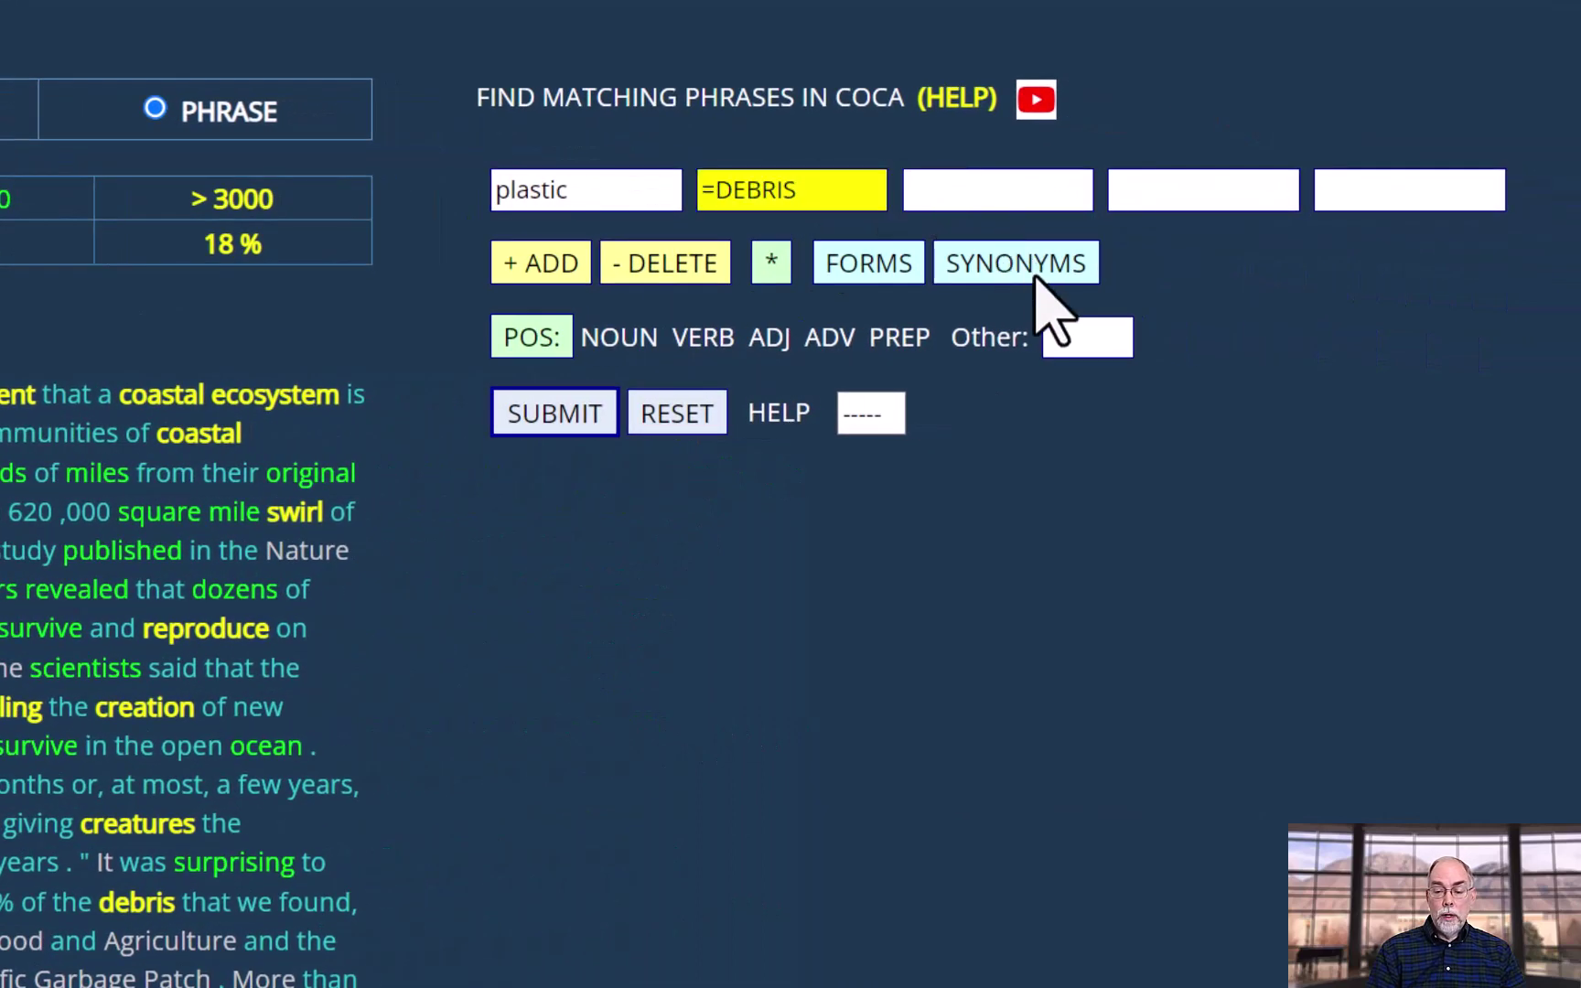
left_click(554, 416)
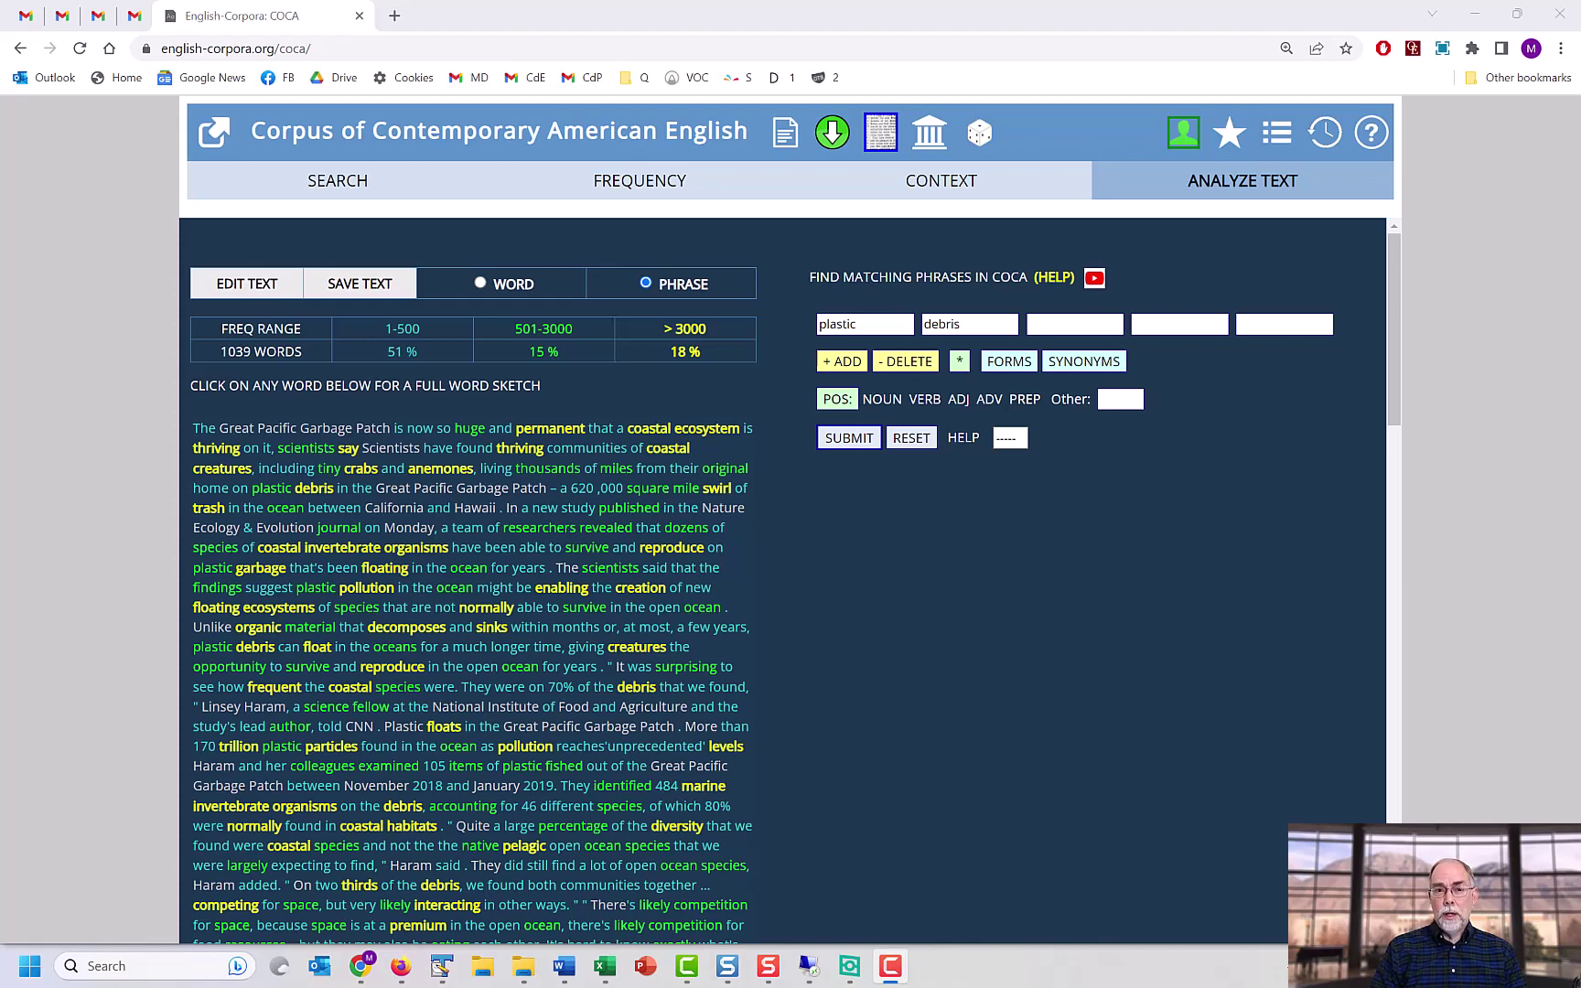
- Switch the analyzed article to the WORD view to list its words by low, mid and high frequency
left_click(480, 282)
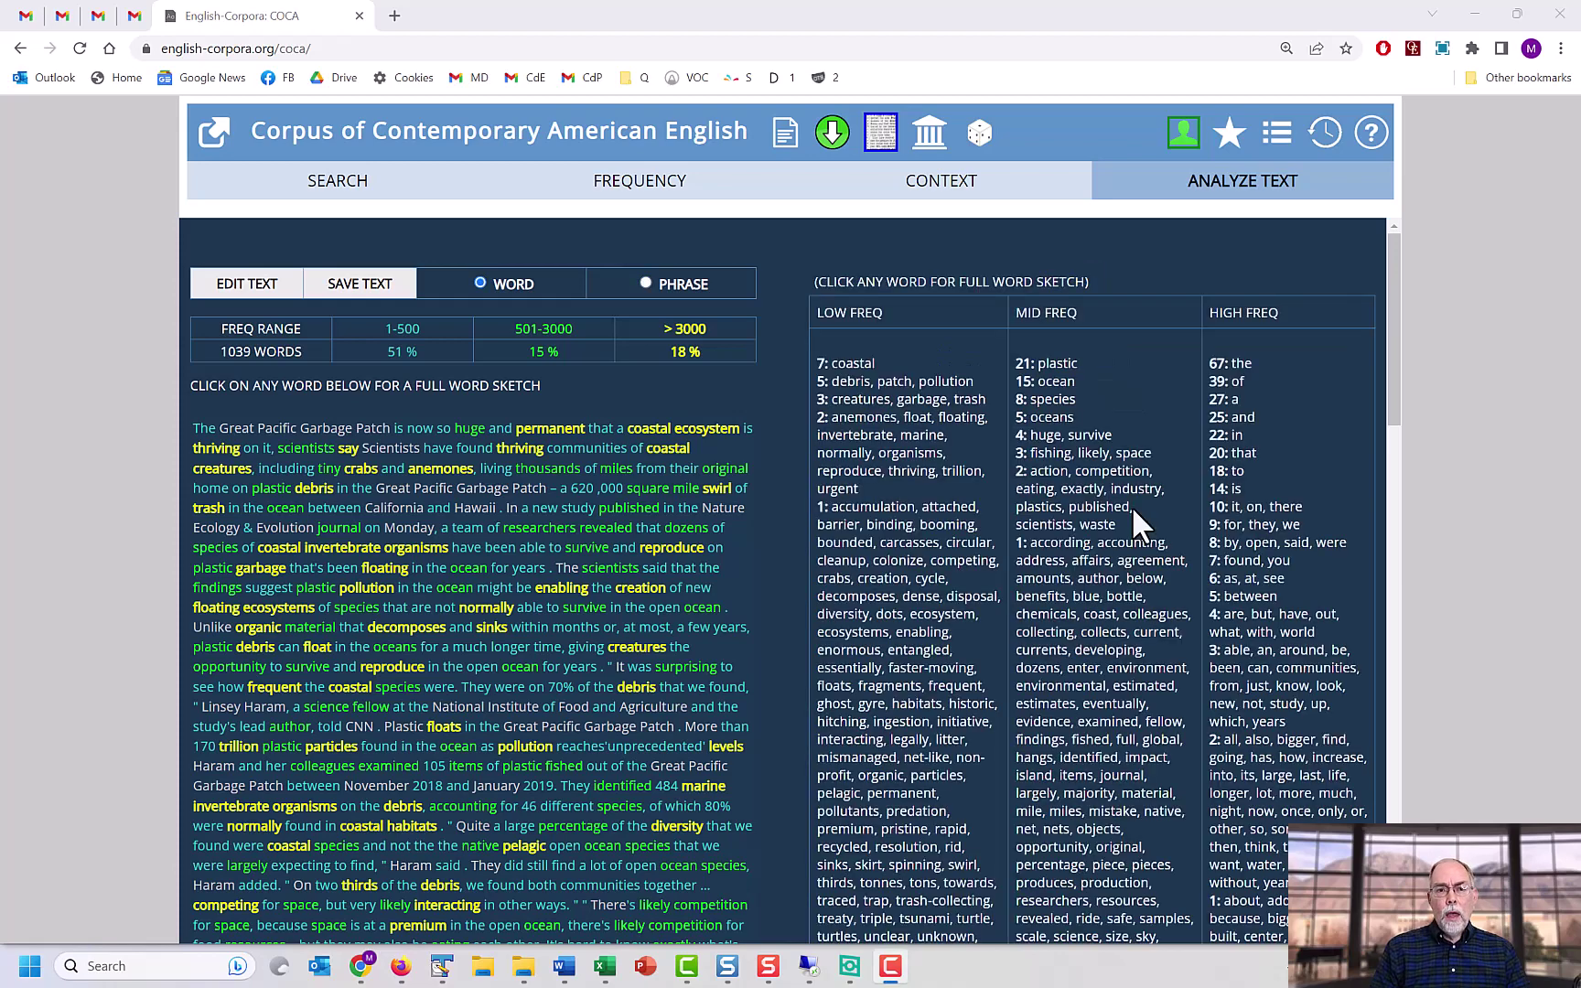